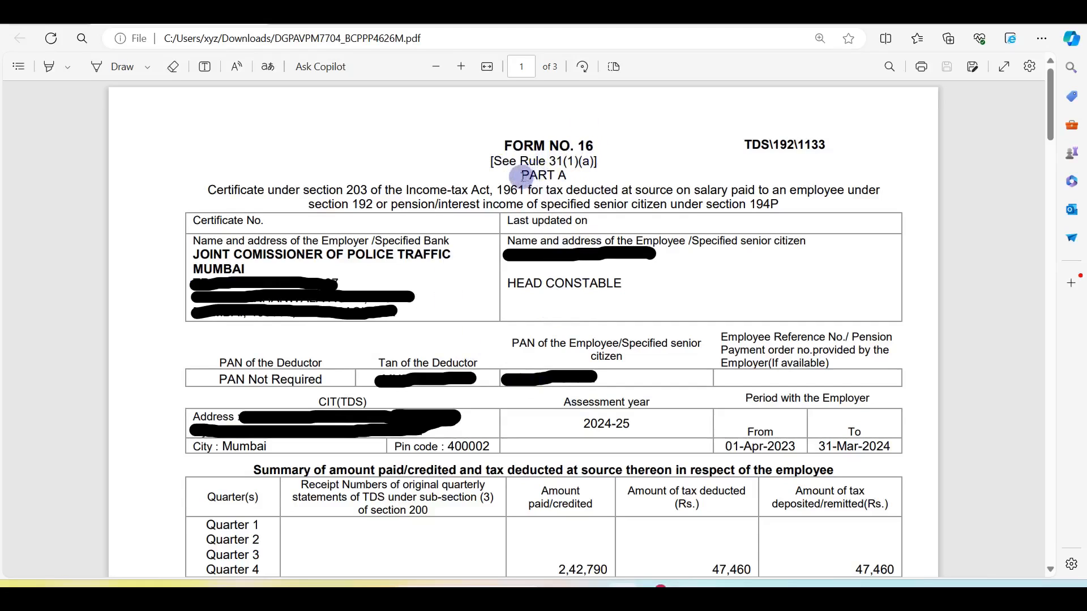
# Review Part A of the Form 16 PDF, covering the employer details, quarterly tax summary, book adjustment entries and verification.
pyautogui.moveTo(522, 176); pyautogui.dragTo(566, 176)
pyautogui.scroll(-15, 566, 354)
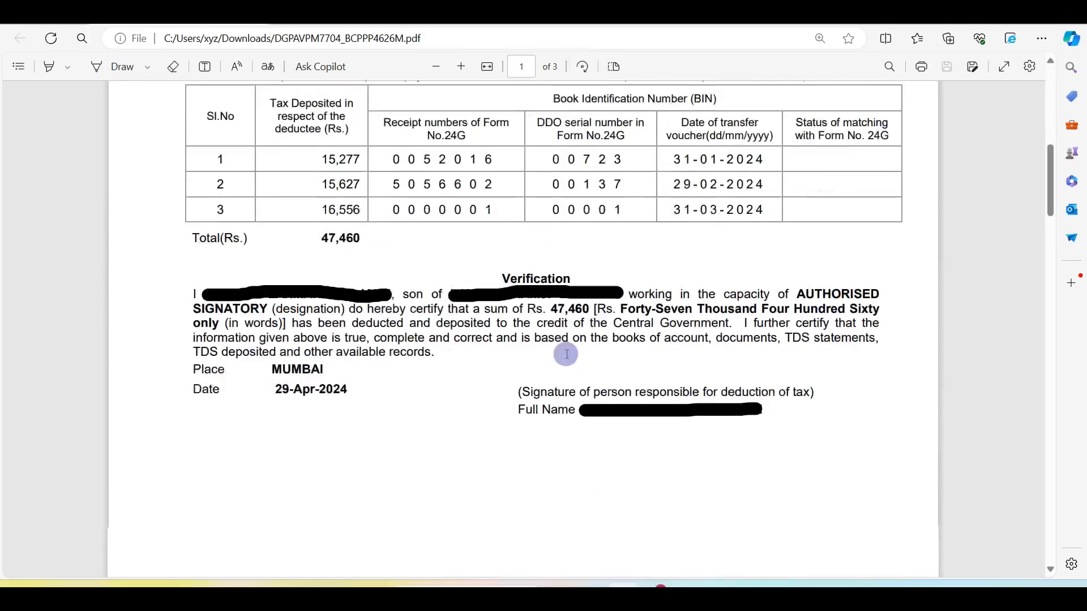
pyautogui.scroll(15, 470, 224)
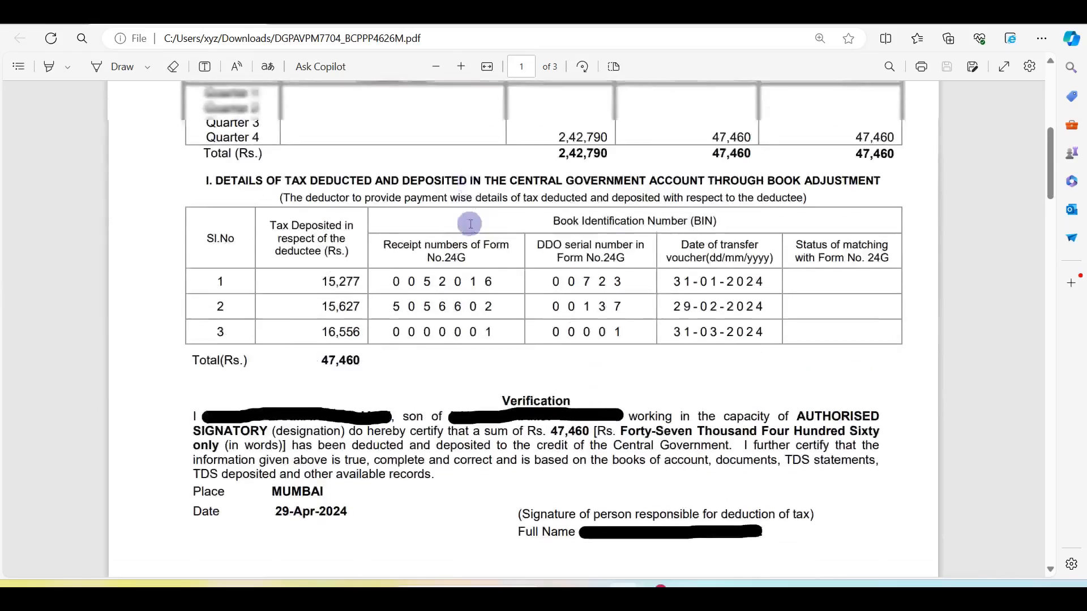
pyautogui.scroll(2, 470, 223)
pyautogui.click(583, 270)
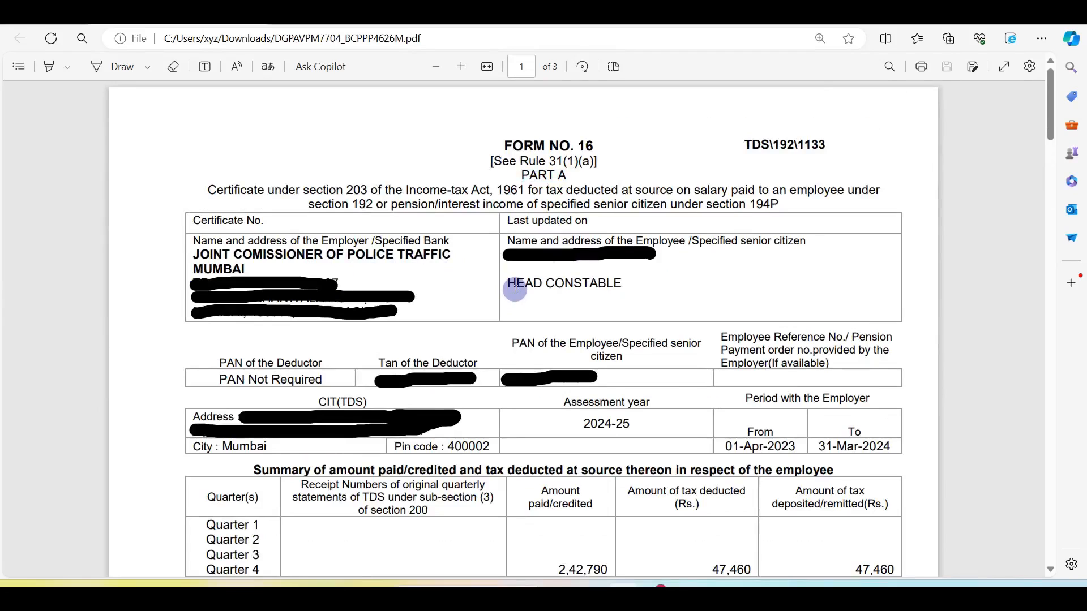
pyautogui.scroll(-2, 515, 290)
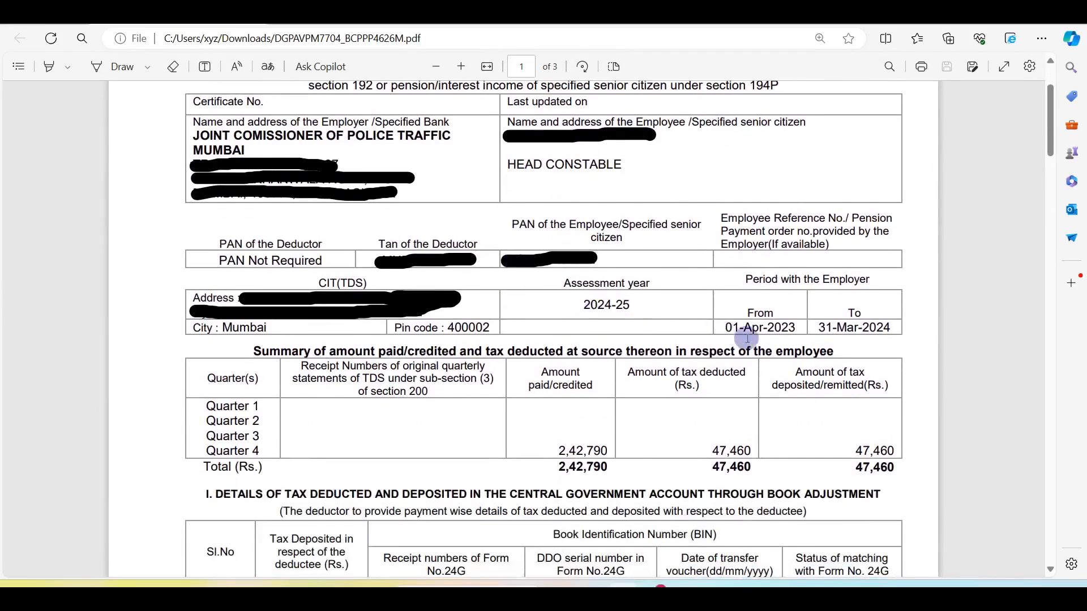
pyautogui.scroll(-2, 766, 341)
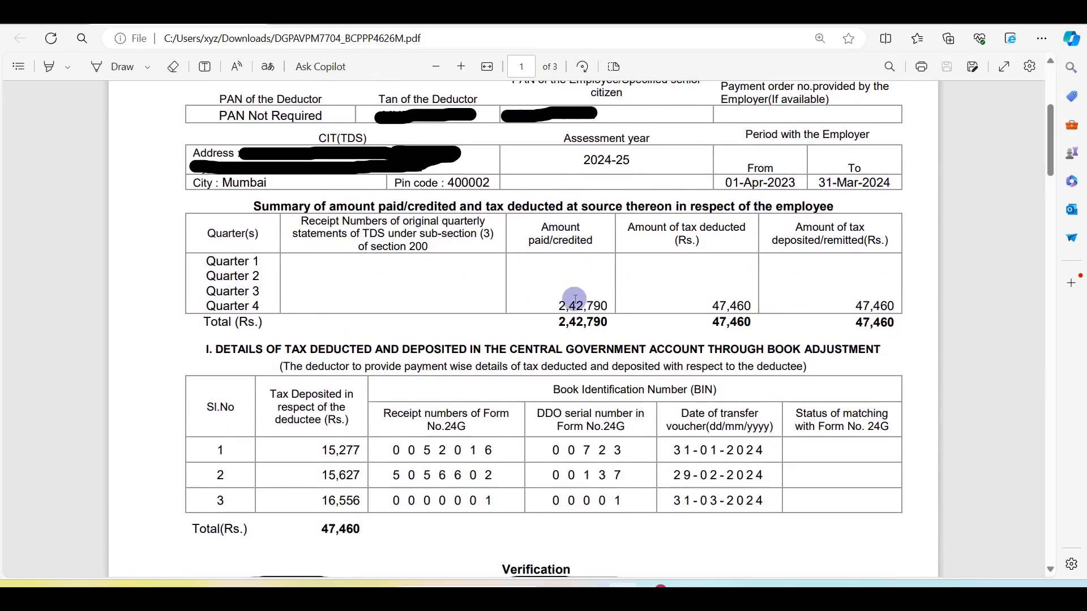
pyautogui.scroll(-3, 575, 299)
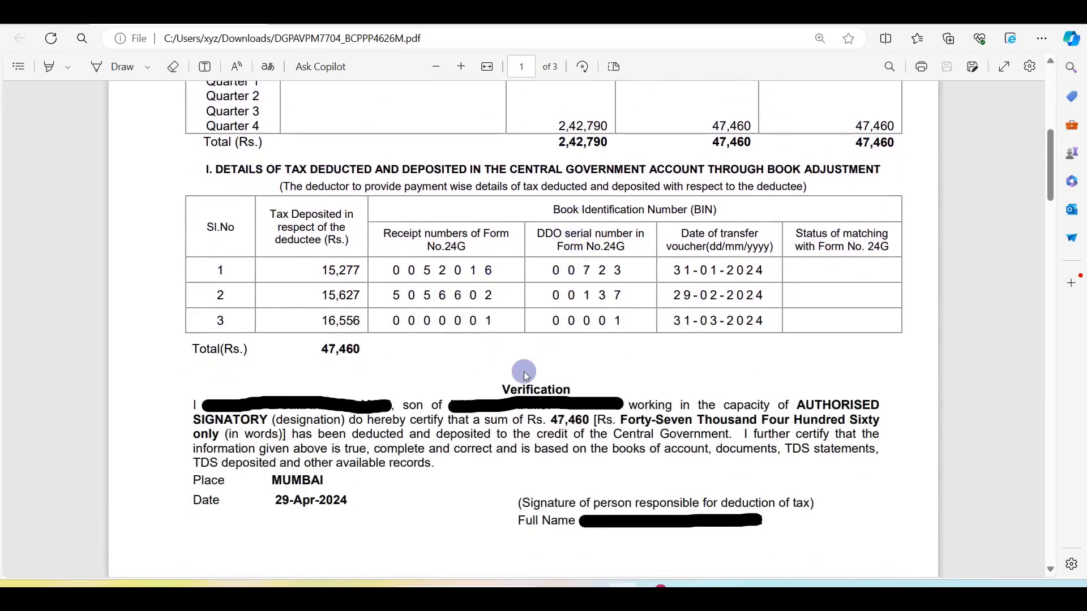
# Examine Part B of Form 16, from gross salary and exempt allowances through the deductions to the net tax payable.
pyautogui.scroll(-12, 526, 374)
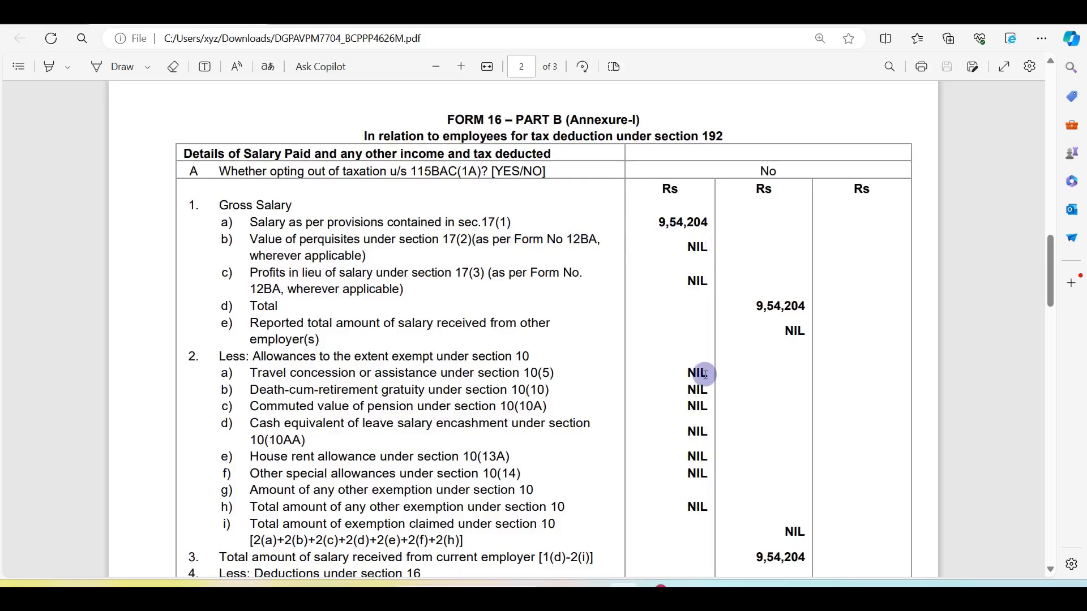
pyautogui.scroll(-4, 696, 370)
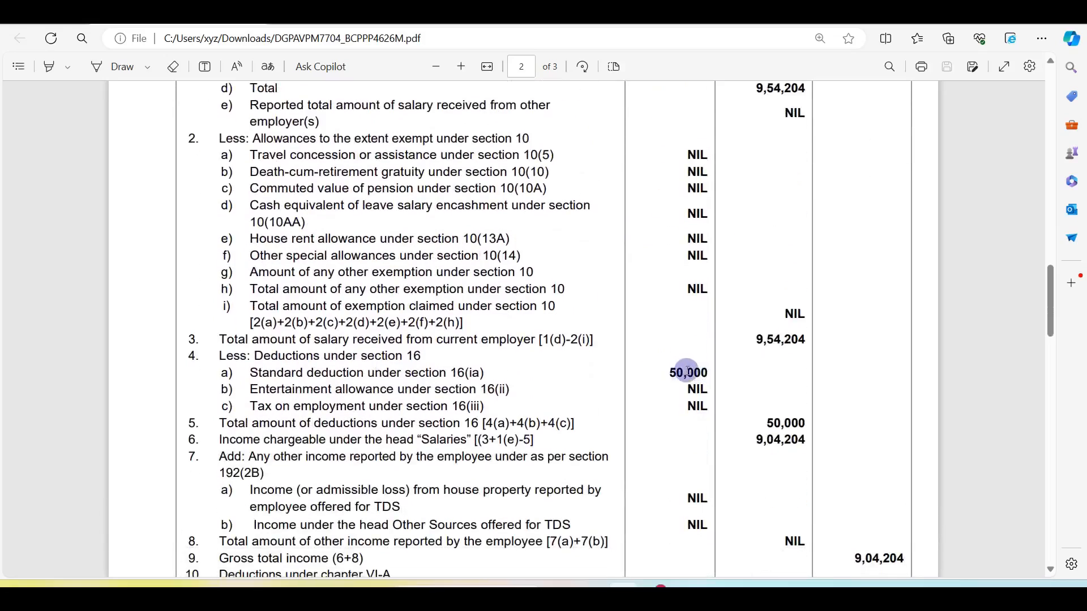
pyautogui.scroll(-13, 673, 371)
pyautogui.scroll(-4, 687, 371)
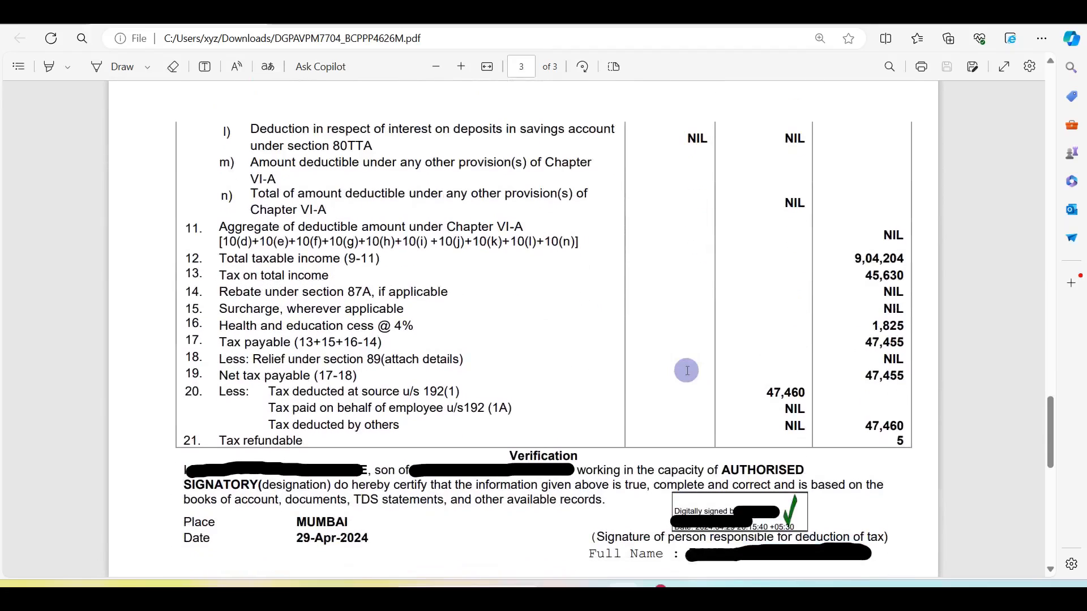
pyautogui.scroll(17, 686, 371)
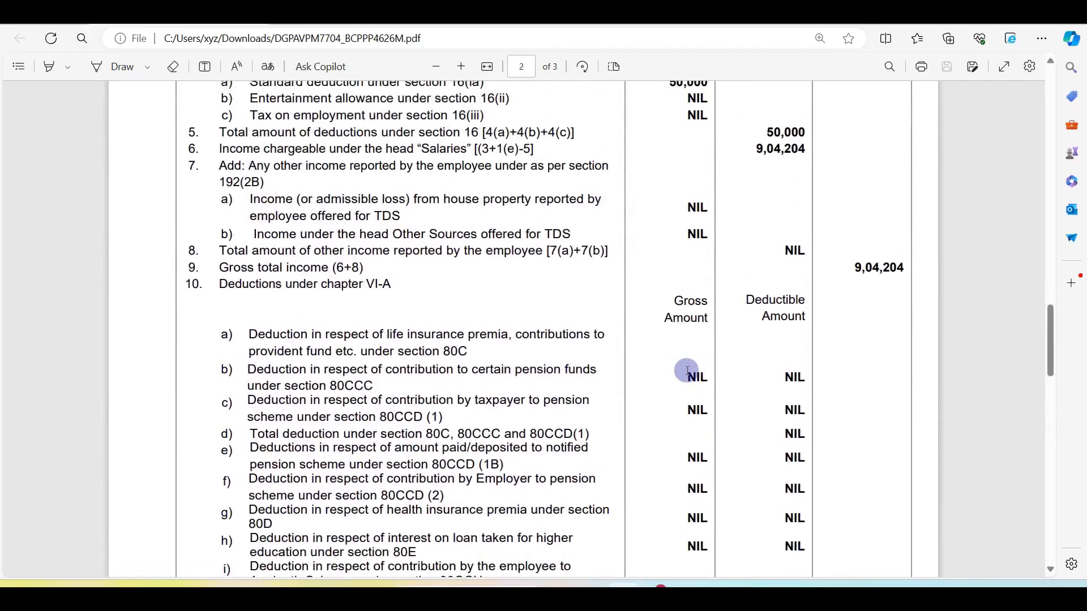
pyautogui.scroll(7, 687, 371)
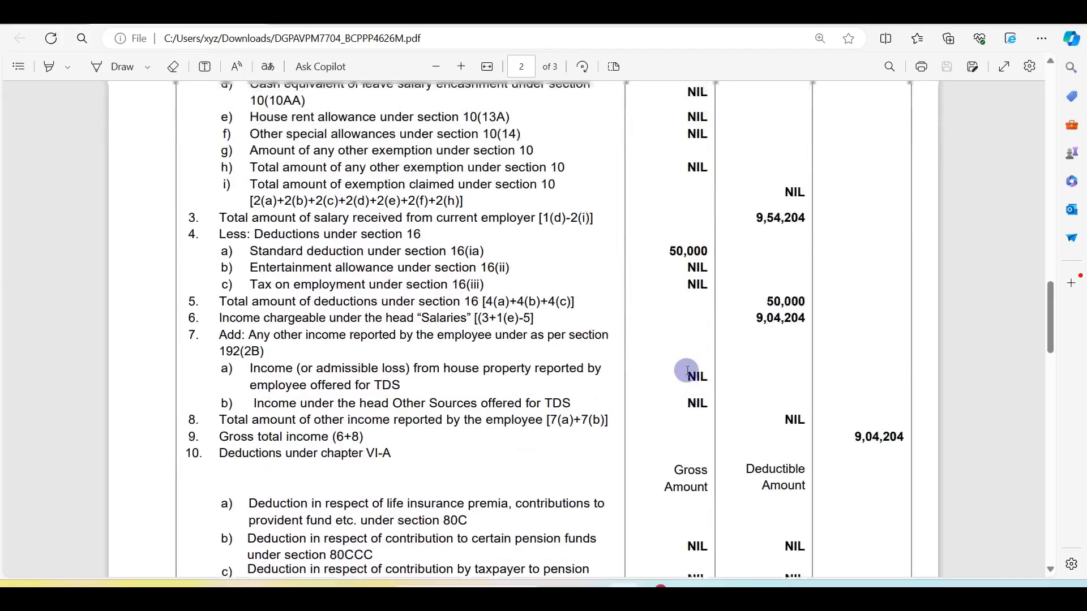
pyautogui.scroll(3, 686, 371)
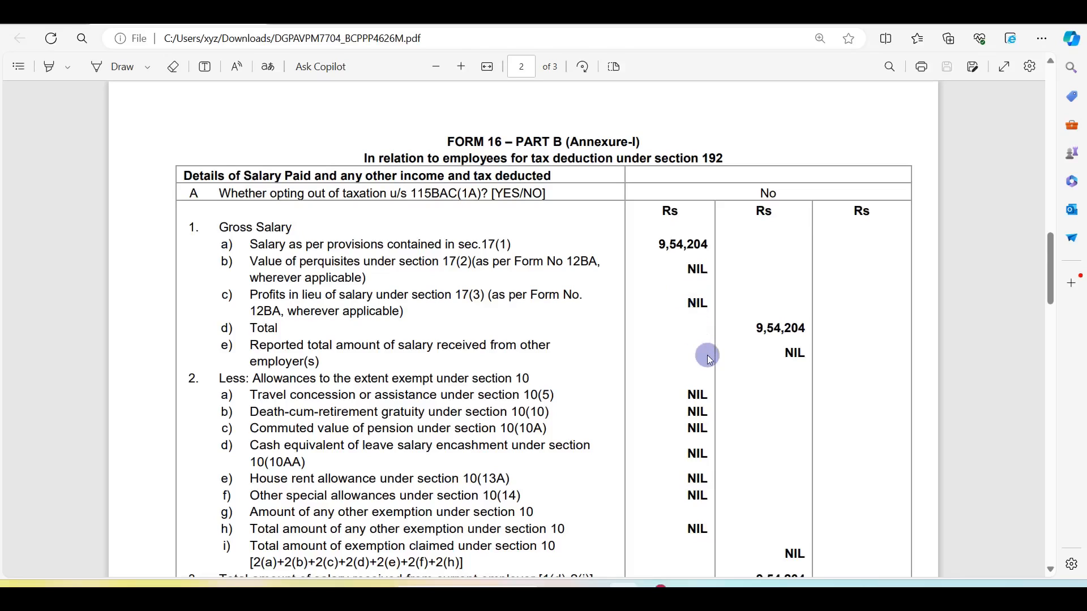
pyautogui.scroll(-10, 704, 351)
pyautogui.scroll(-10, 709, 359)
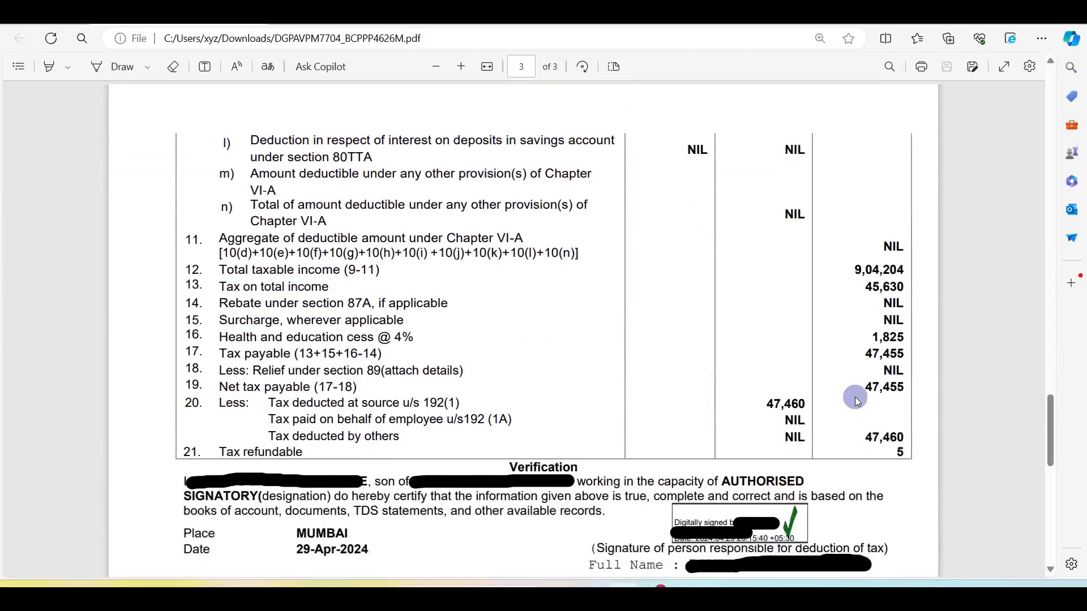
pyautogui.scroll(10, 711, 337)
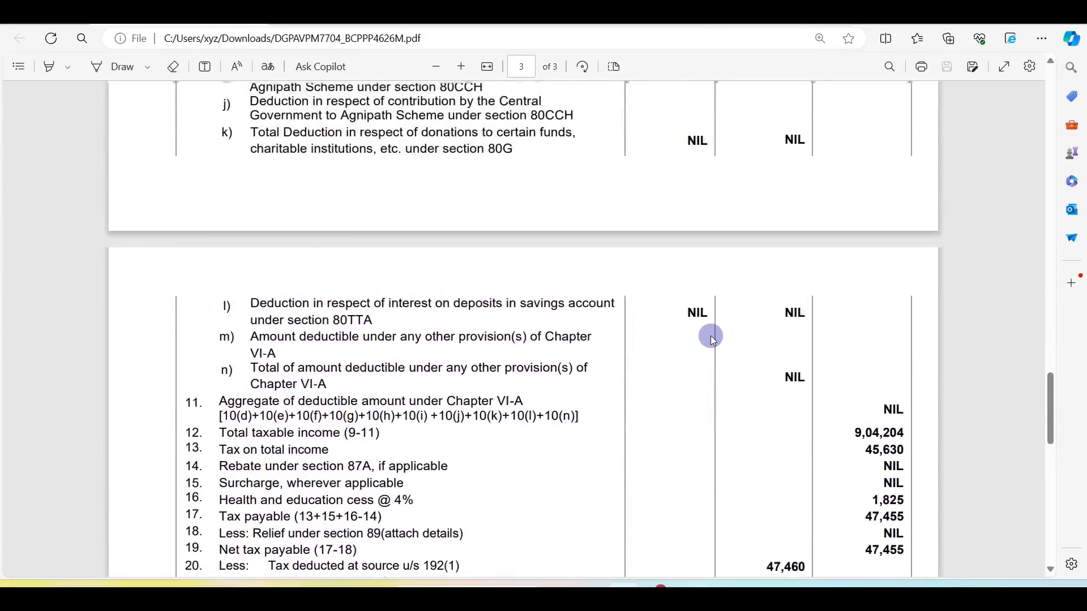
pyautogui.scroll(8, 711, 337)
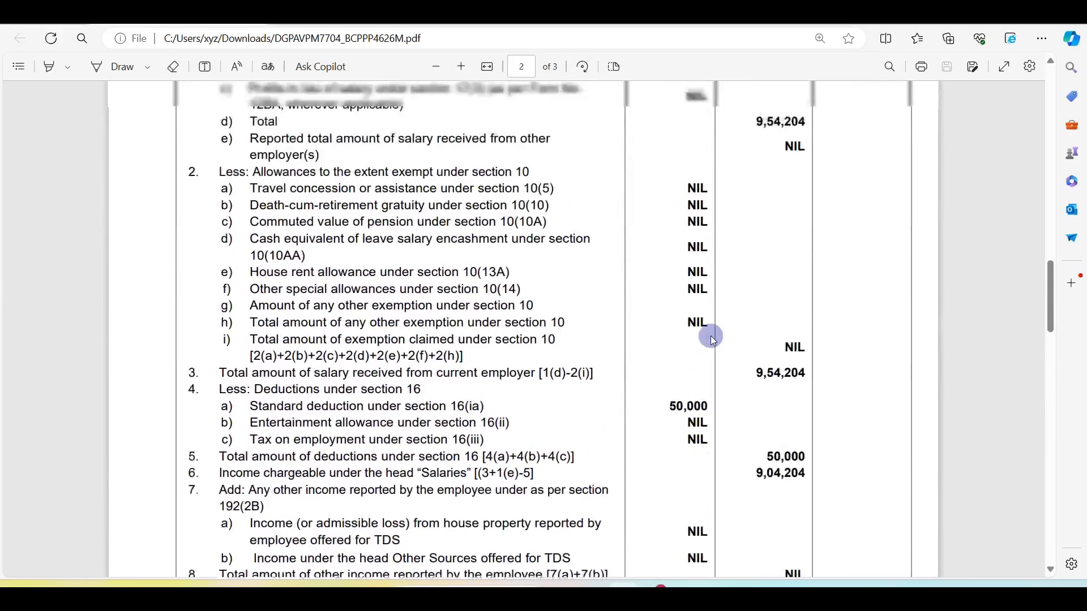
pyautogui.scroll(2, 712, 338)
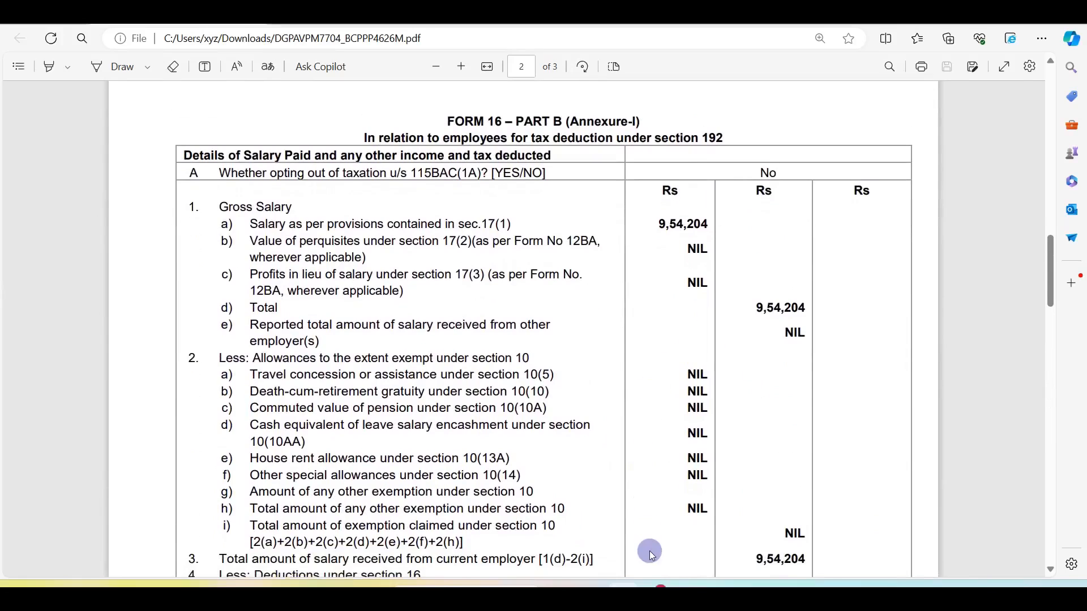
# Switch to the income tax e-Filing portal in Chrome and open the Income Tax Calculator.
pyautogui.click(652, 583)
pyautogui.press('Tab')
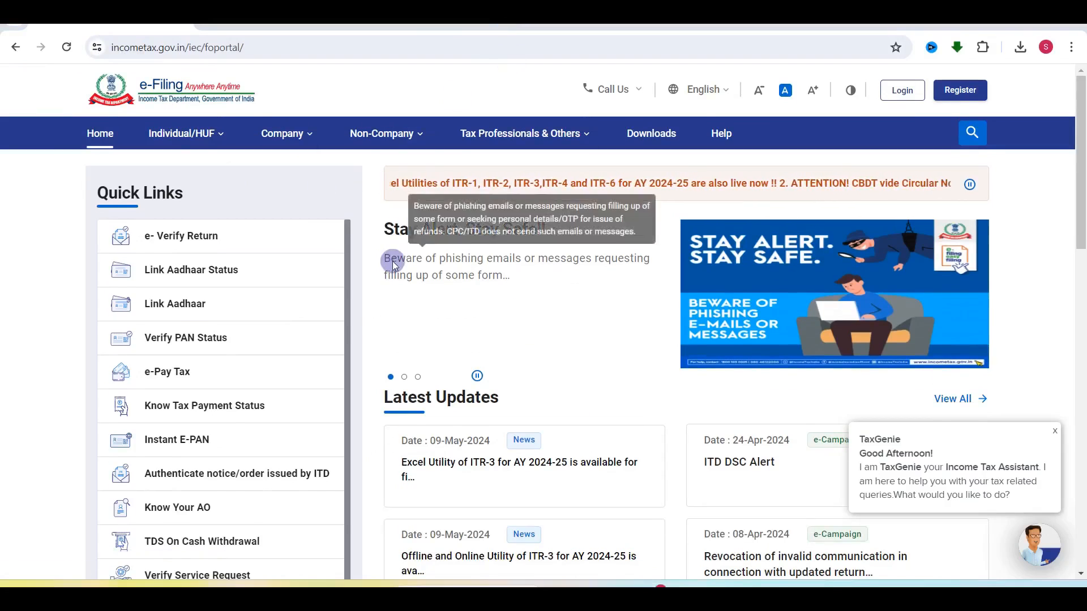
pyautogui.press('Tab')
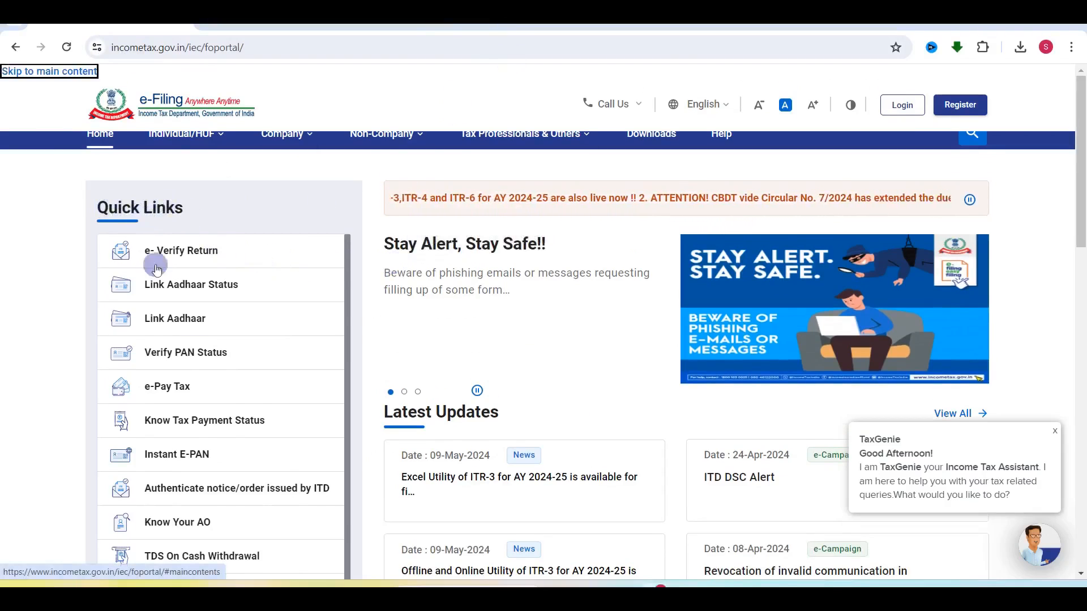
pyautogui.scroll(-3, 190, 424)
pyautogui.scroll(-3, 199, 436)
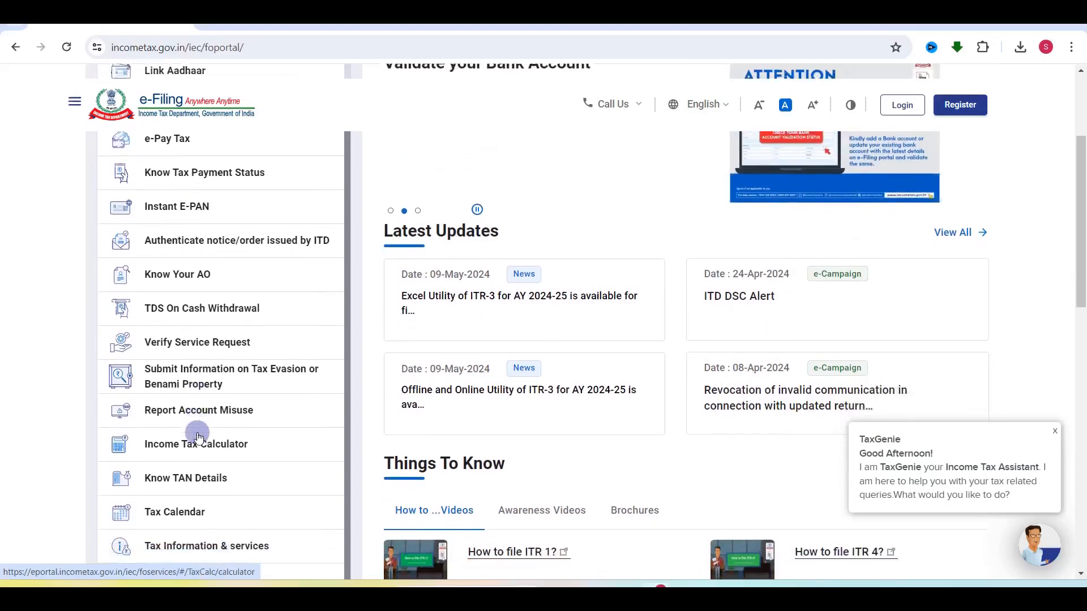
pyautogui.click(214, 432)
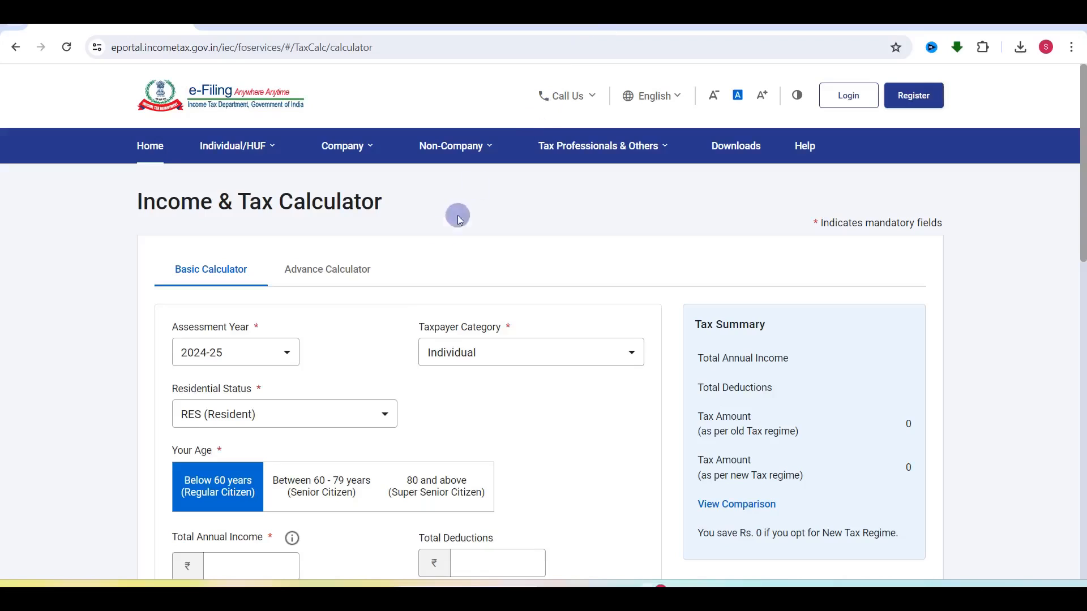
# Read the hint for Total Annual Income in the Basic Calculator and make that field ready for entry.
pyautogui.scroll(-2, 401, 286)
pyautogui.scroll(-2, 324, 344)
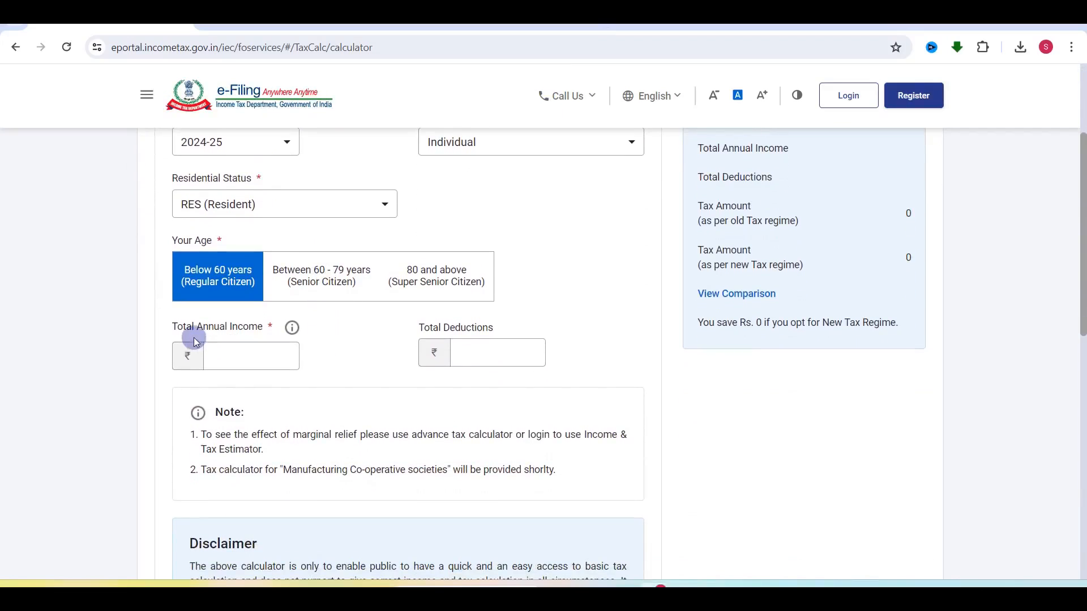
pyautogui.moveTo(290, 333)
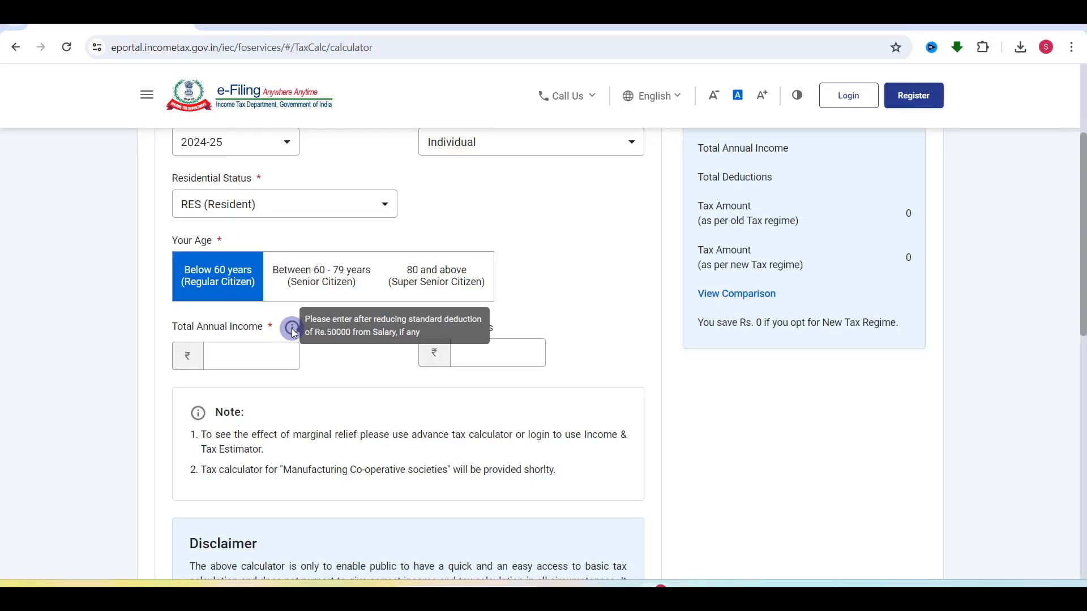
pyautogui.click(258, 353)
# Switch to the Form 16 PDF in Edge and find the standard deduction and the income chargeable under the head Salaries.
pyautogui.hotkey('alt', 'Tab')
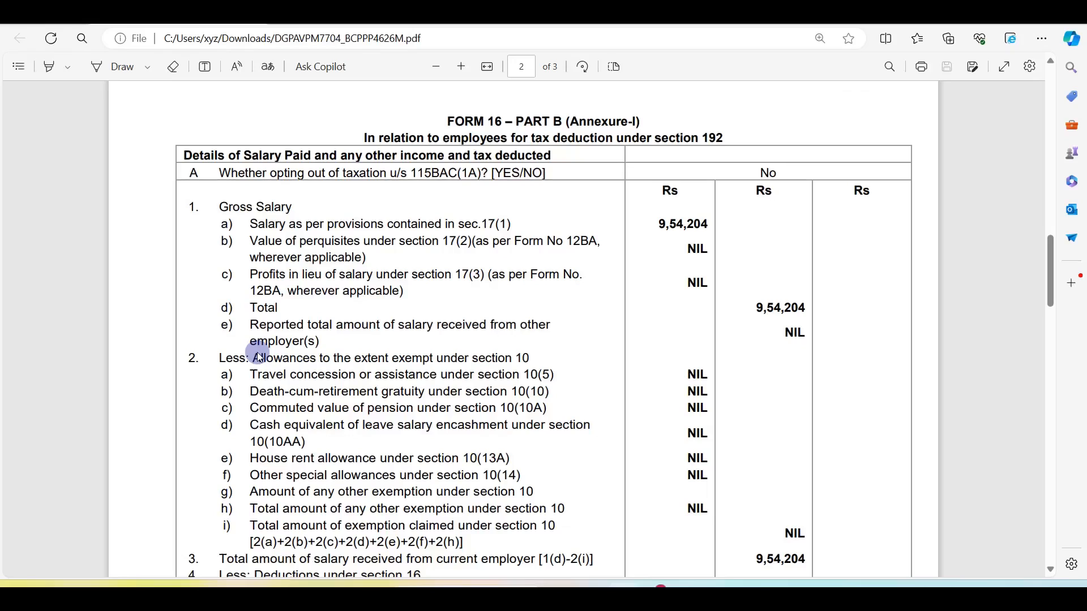
pyautogui.scroll(-2, 472, 356)
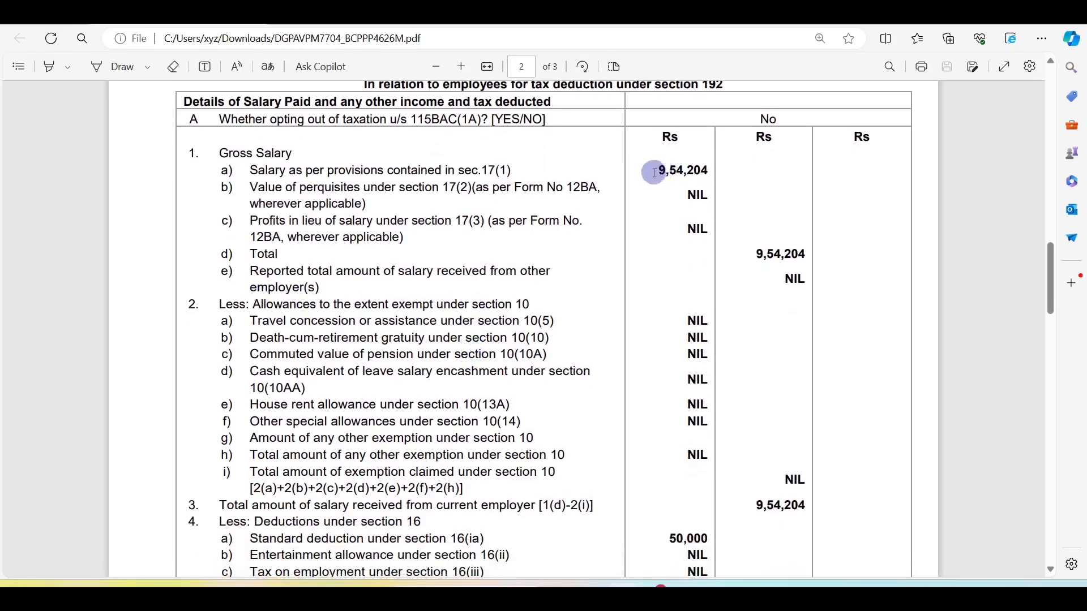
pyautogui.scroll(-7, 718, 282)
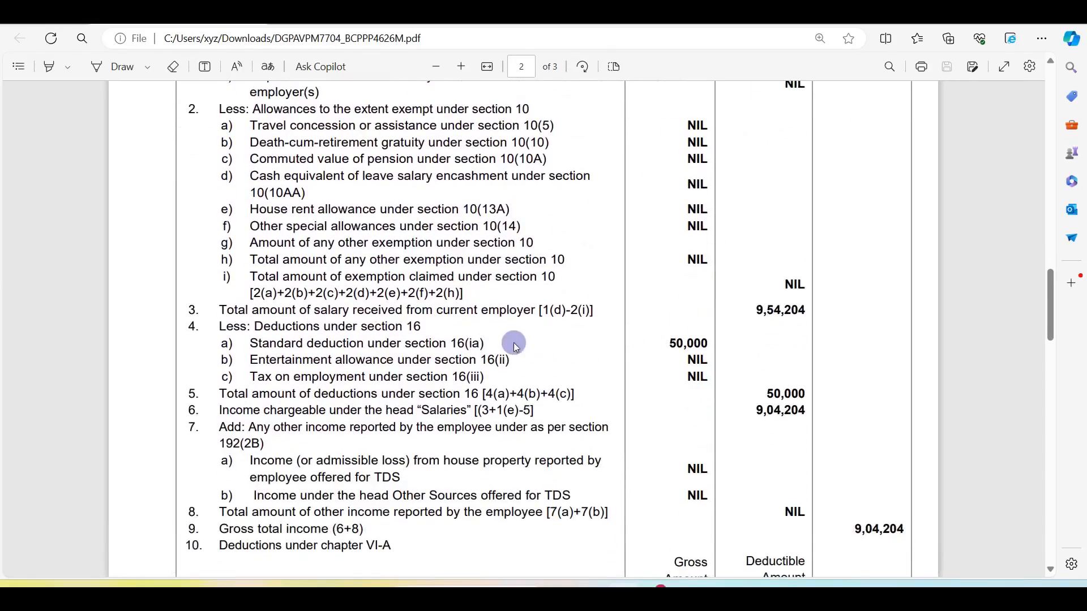
pyautogui.moveTo(667, 343); pyautogui.dragTo(702, 344)
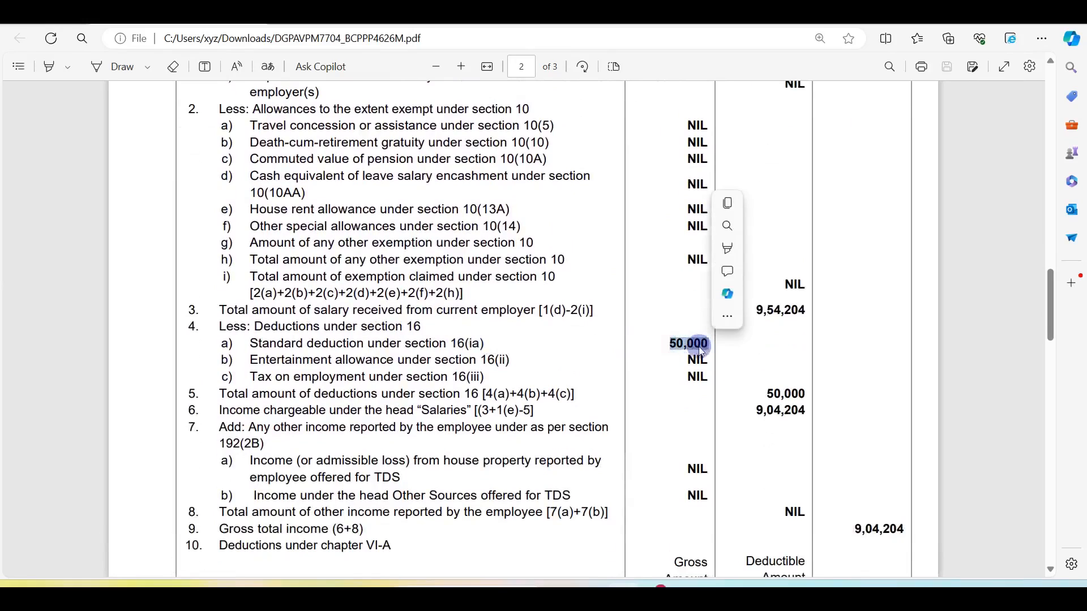
pyautogui.scroll(-3, 782, 390)
pyautogui.click(787, 365)
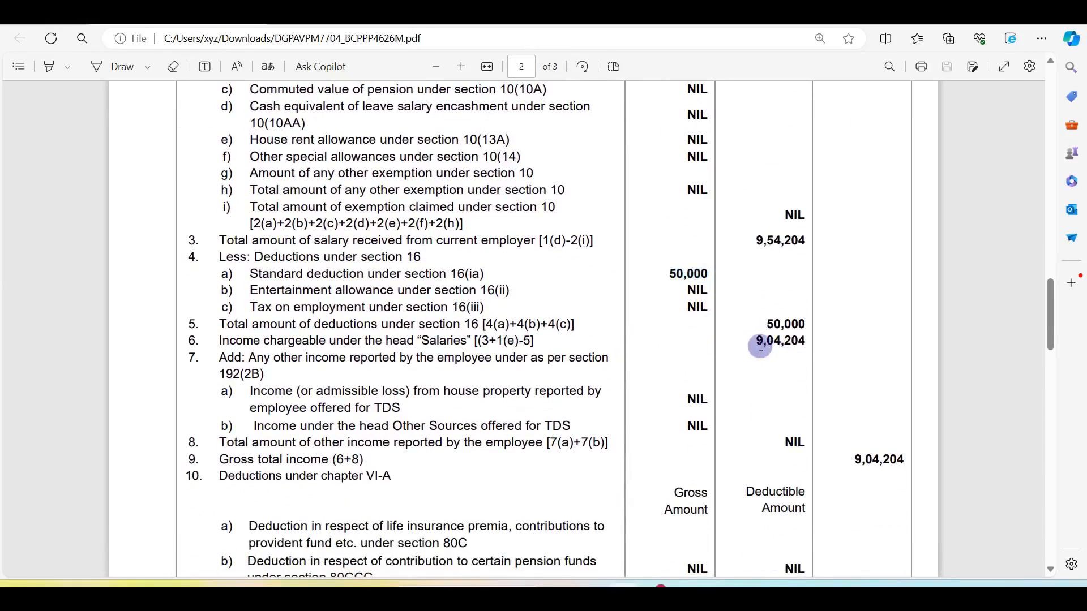
pyautogui.moveTo(755, 341); pyautogui.dragTo(803, 341)
# Switch to the tax calculator in Chrome and set the Total Annual Income to 904204.
pyautogui.hotkey('alt', 'Tab')
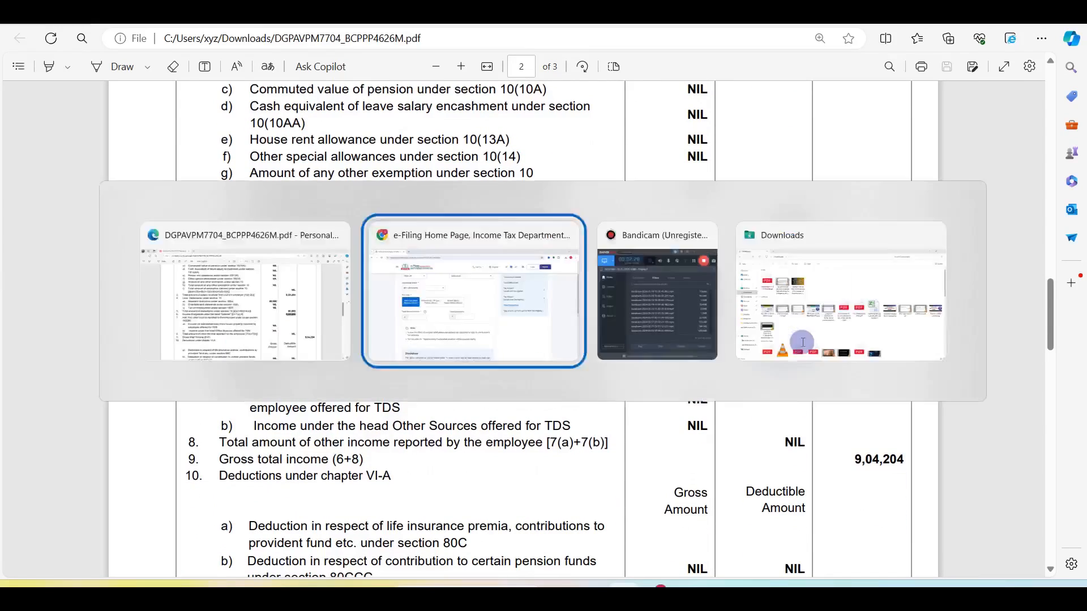
pyautogui.click(262, 361)
pyautogui.write('604204')
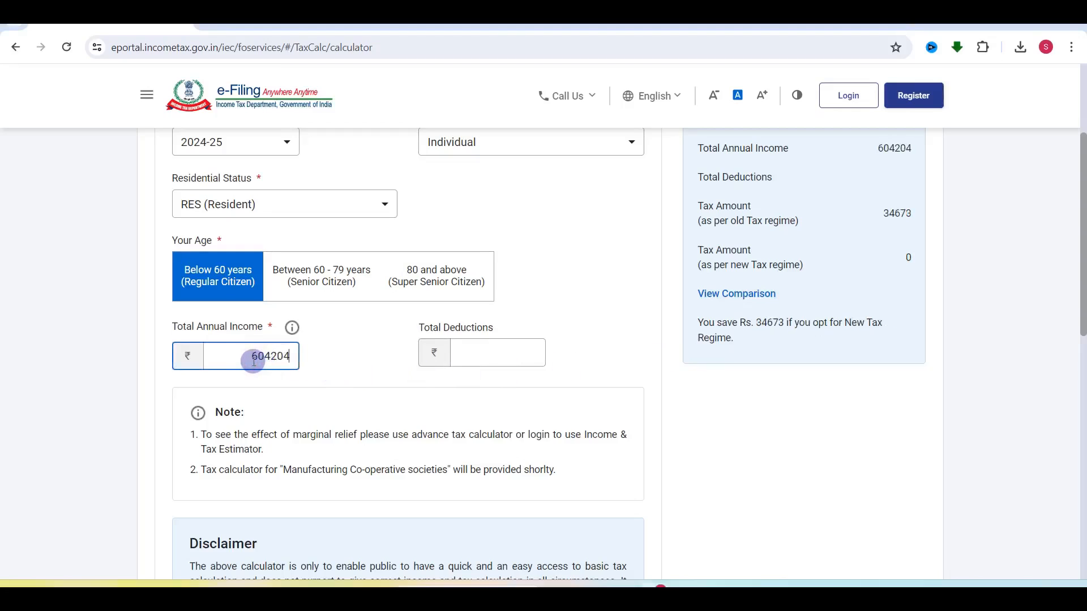
pyautogui.click(258, 357)
pyautogui.press('BackSpace')
pyautogui.write('9')
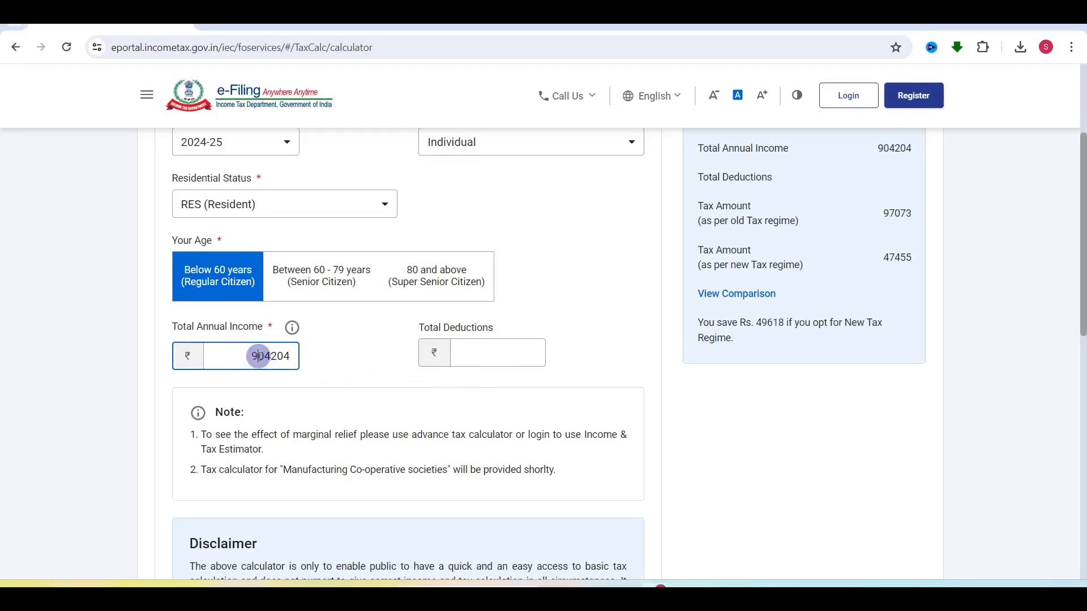
pyautogui.click(339, 412)
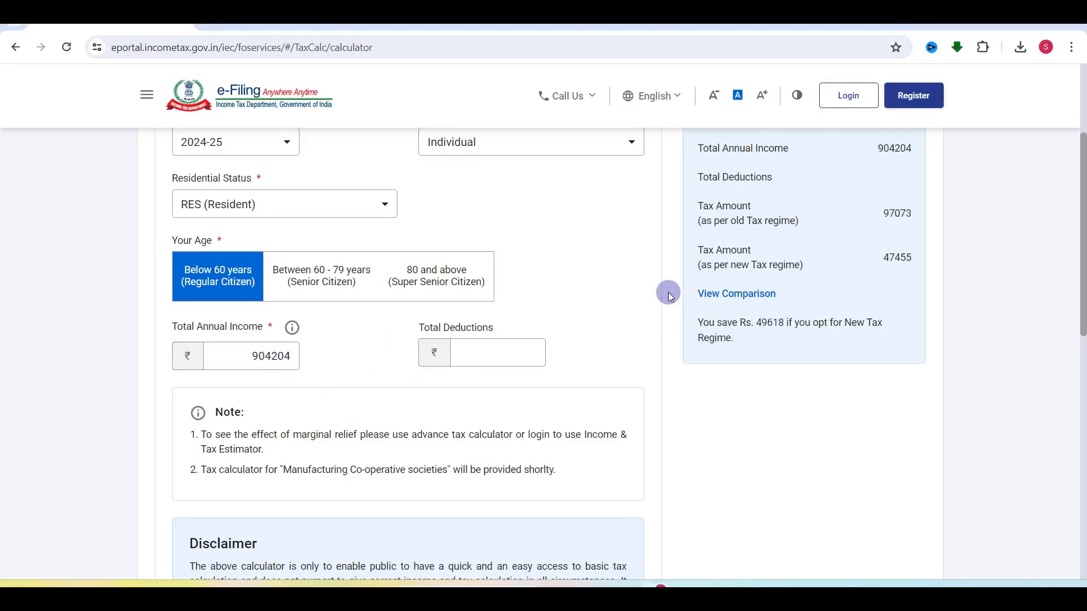
# Compare the calculator's new-regime tax amount with the net tax payable in the Form 16 PDF, and return to the calculator.
pyautogui.scroll(2, 668, 293)
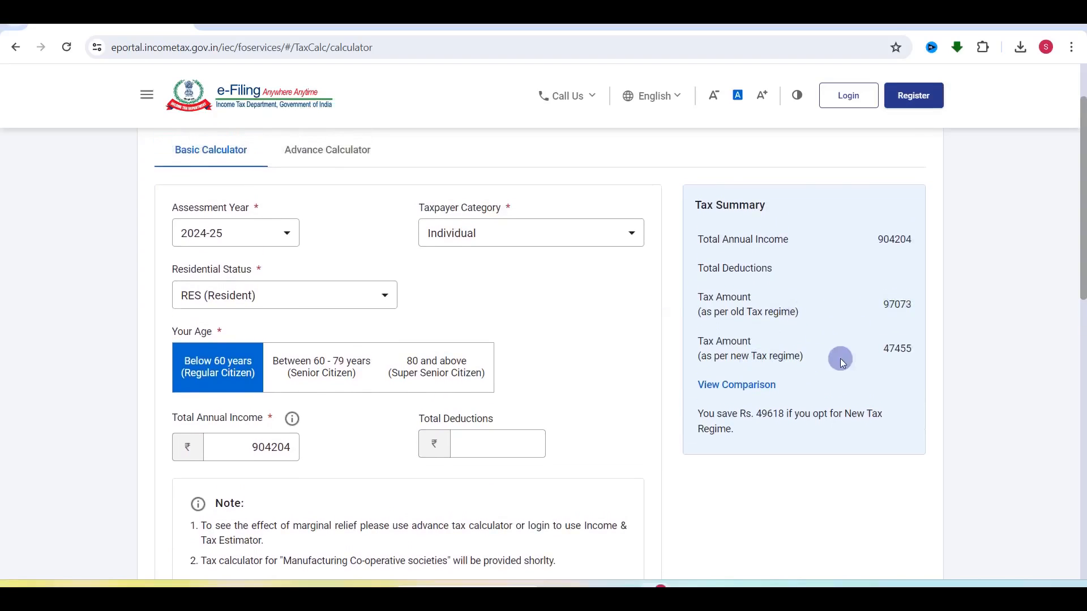
pyautogui.moveTo(882, 351); pyautogui.dragTo(912, 351)
pyautogui.hotkey('alt', 'Tab')
pyautogui.scroll(-10, 763, 368)
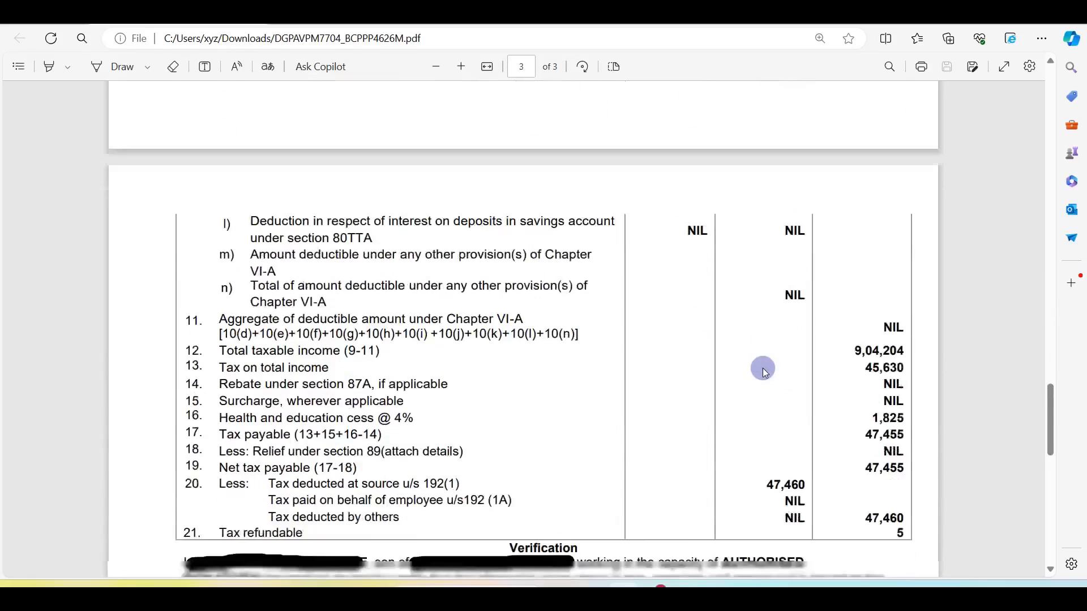
pyautogui.scroll(-2, 763, 368)
pyautogui.moveTo(865, 333); pyautogui.dragTo(905, 334)
pyautogui.click(821, 334)
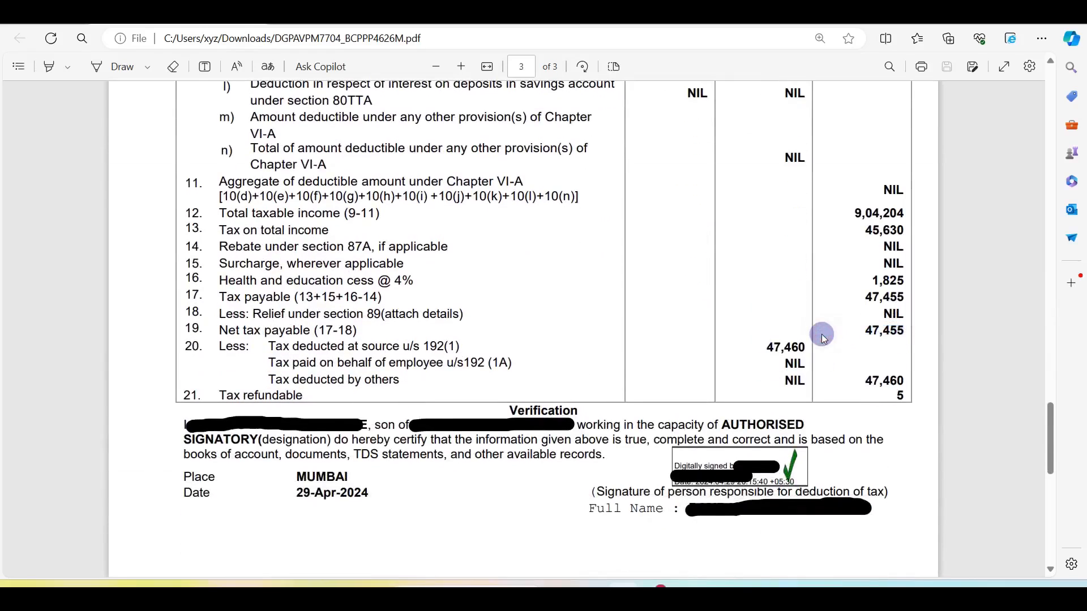
pyautogui.scroll(6, 821, 334)
pyautogui.hotkey('alt', 'Tab')
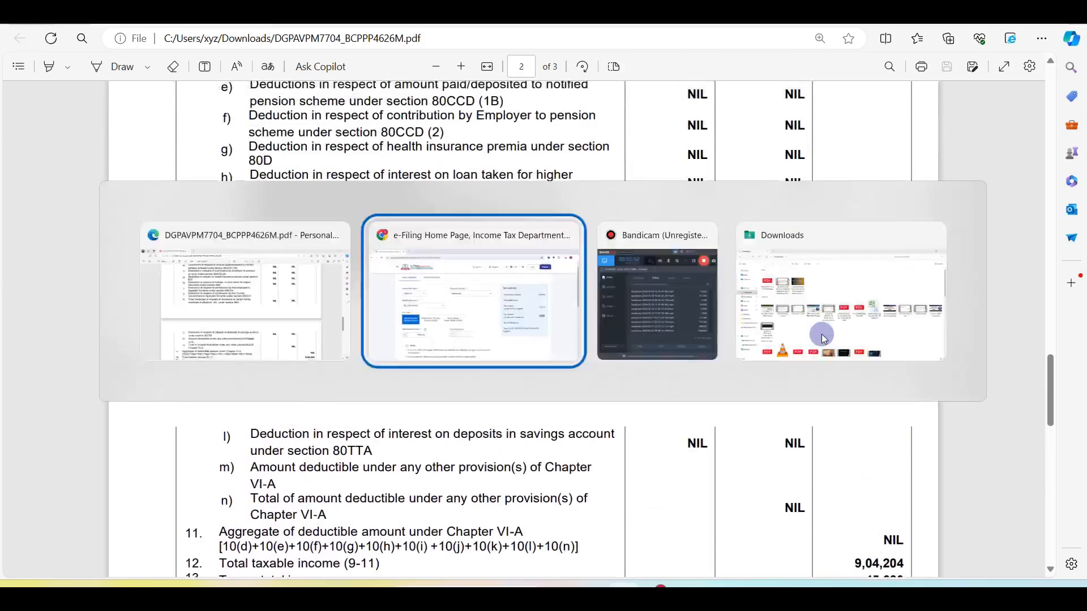
# Switch from the tax calculator to the Form 16 PDF in Edge and examine the deductions under Chapter VI-A.
pyautogui.click(889, 312)
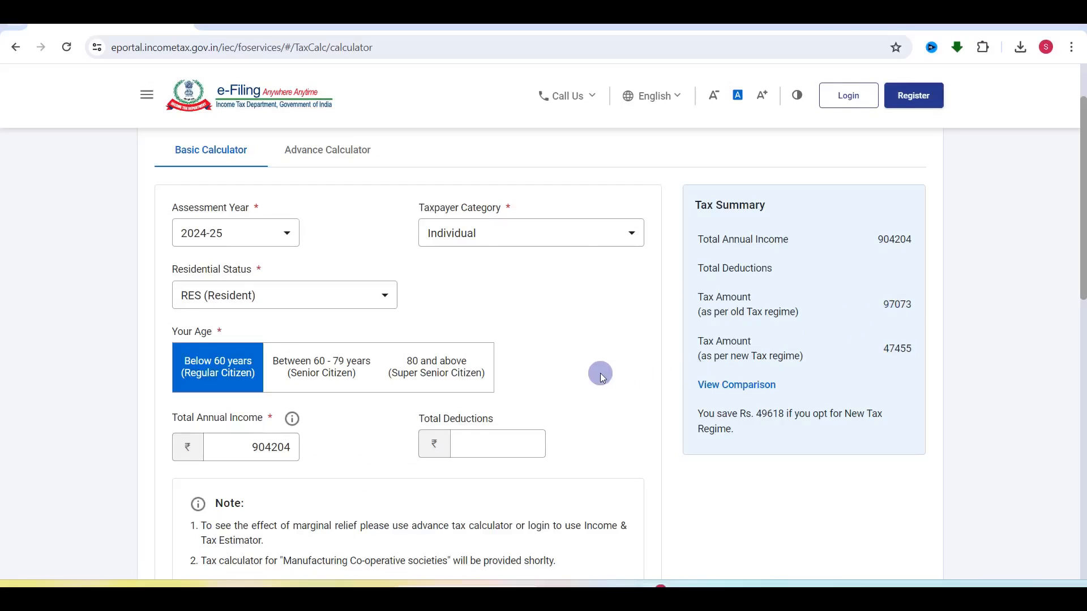
pyautogui.hotkey('alt', 'Tab')
pyautogui.scroll(5, 599, 371)
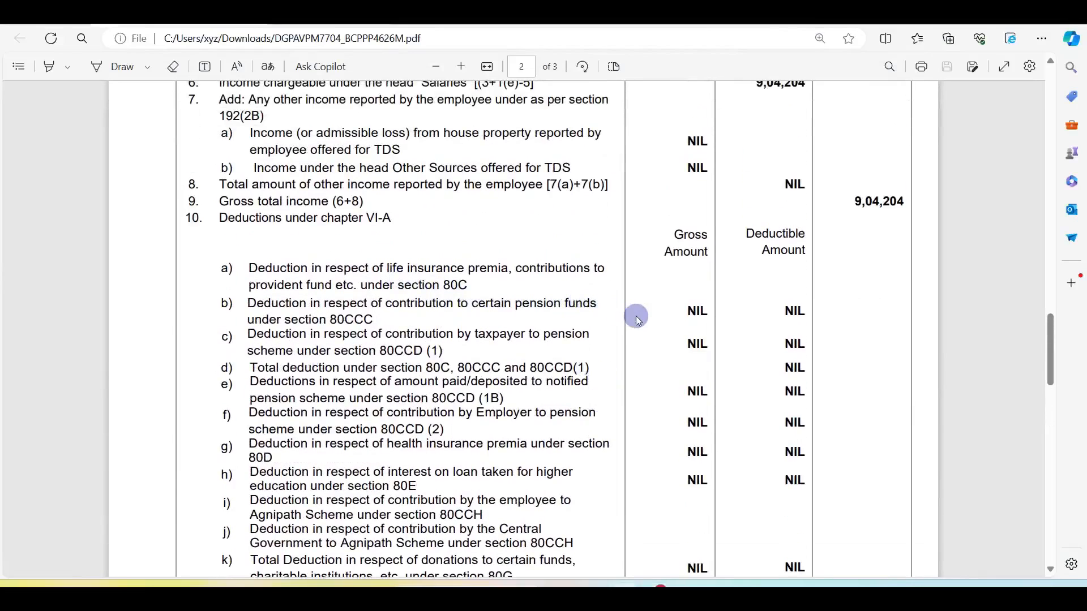
# Switch to the tax calculator in Chrome and set the Total Deductions to 150000.
pyautogui.hotkey('alt', 'Tab')
pyautogui.click(475, 445)
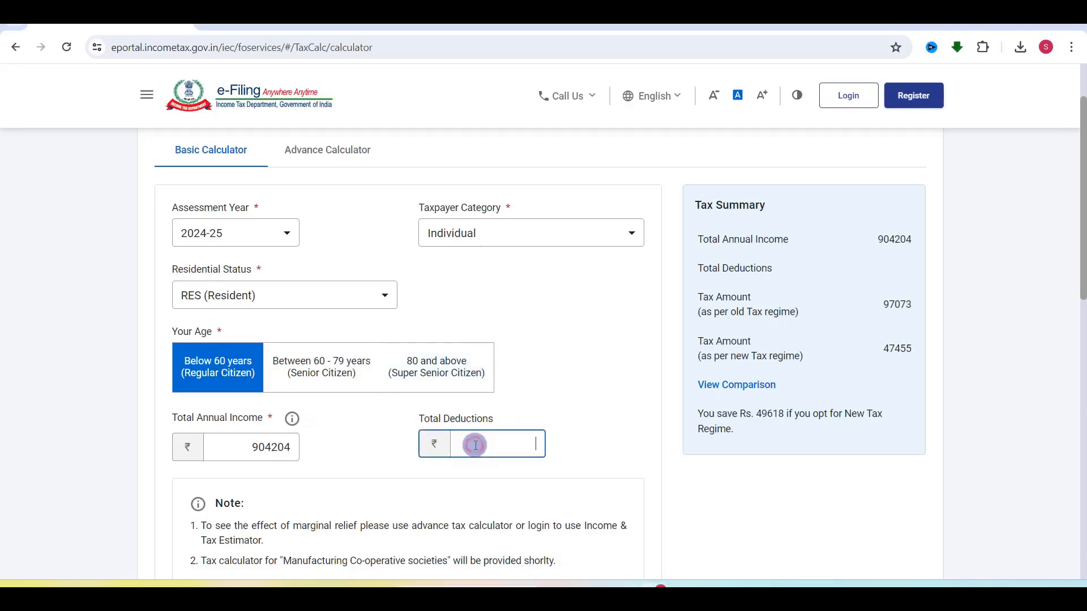
pyautogui.write('150000')
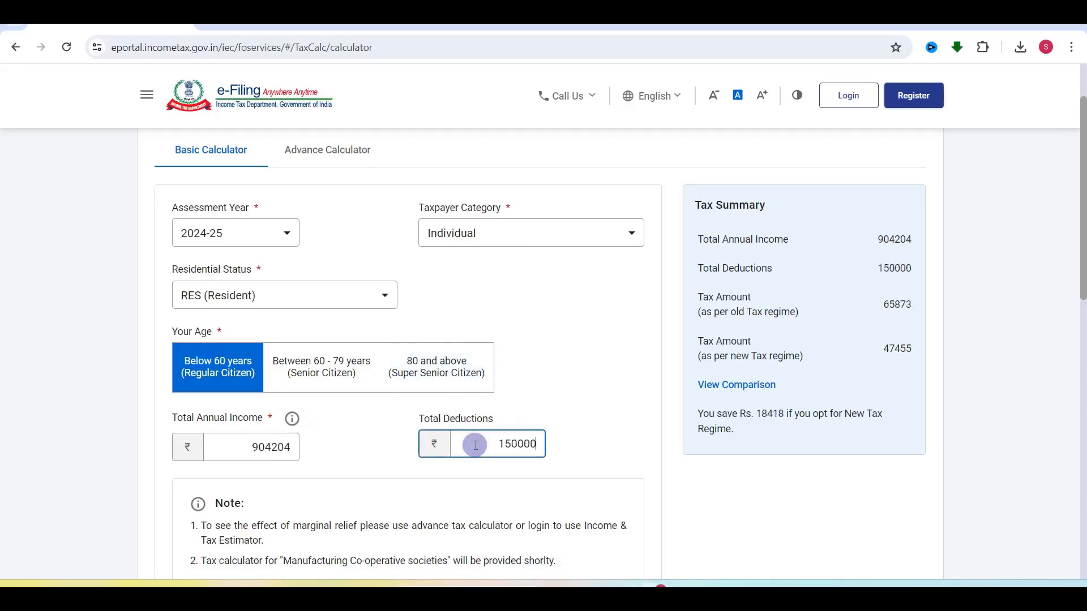
pyautogui.click(648, 470)
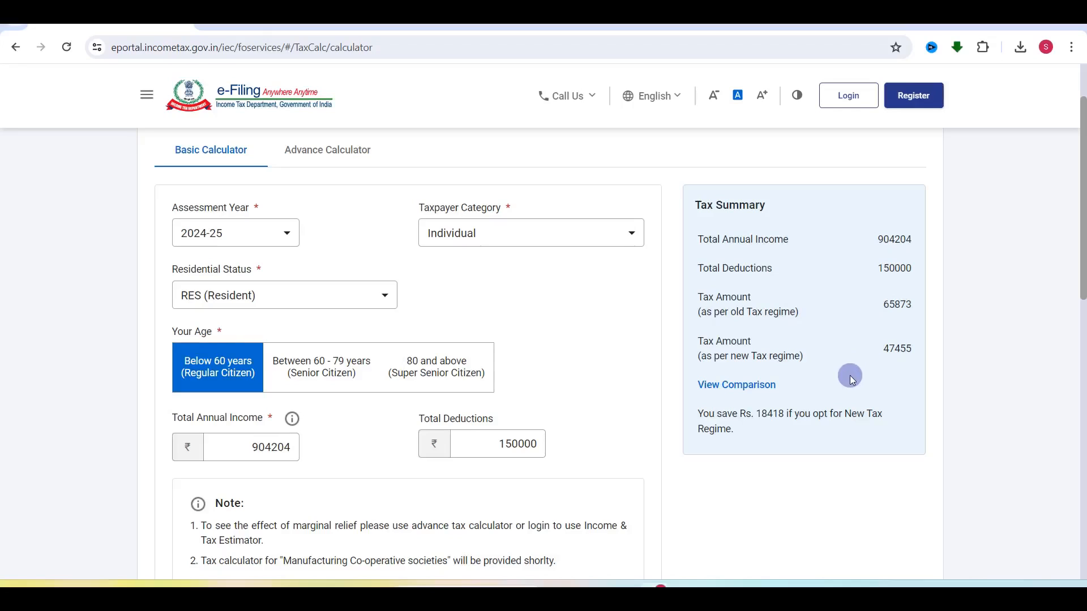
# Switch to the Form 16 PDF and review the section 16 deductions and the Chapter VI-A deduction entries.
pyautogui.hotkey('alt', 'Tab')
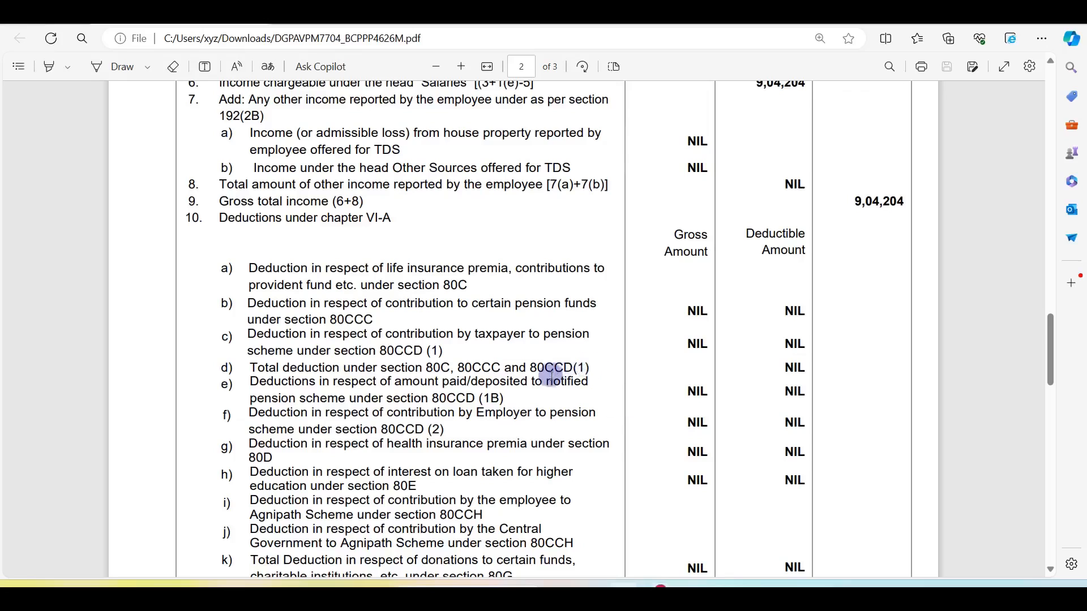
pyautogui.scroll(-2, 552, 375)
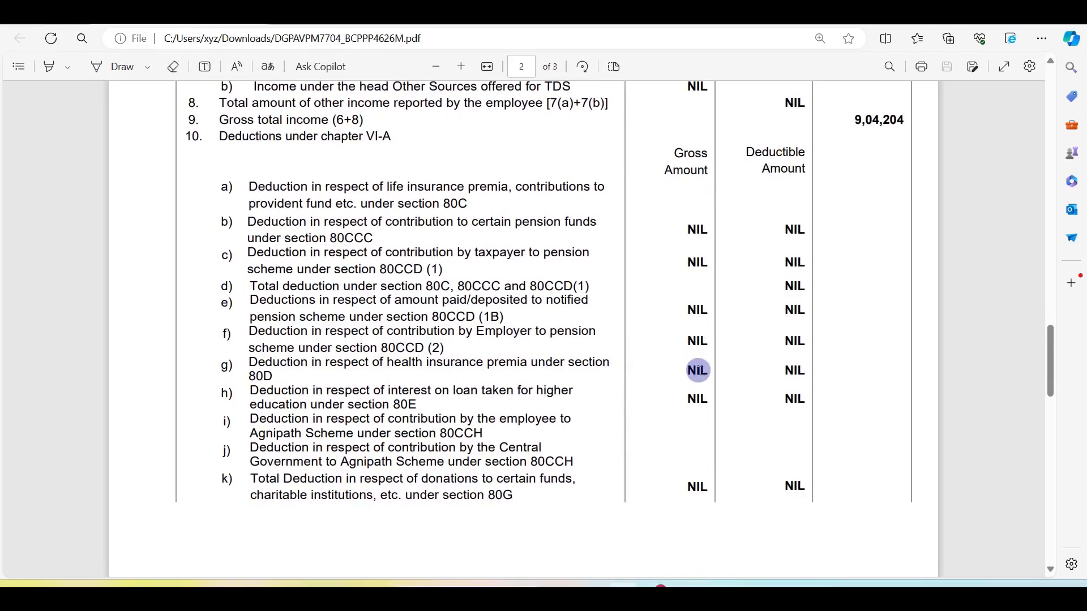
pyautogui.scroll(5, 698, 370)
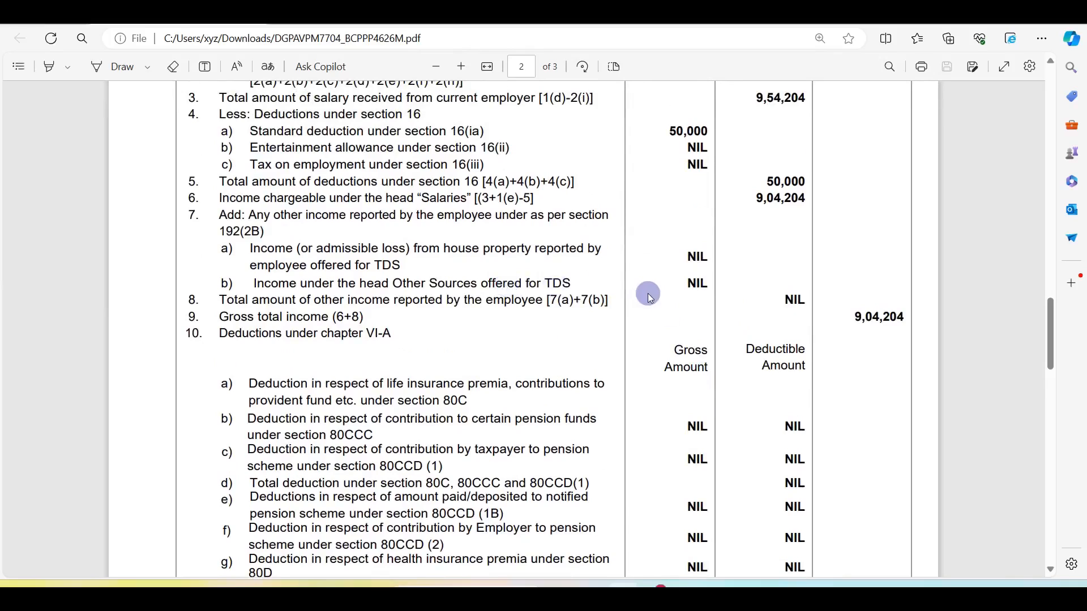
pyautogui.scroll(-3, 649, 297)
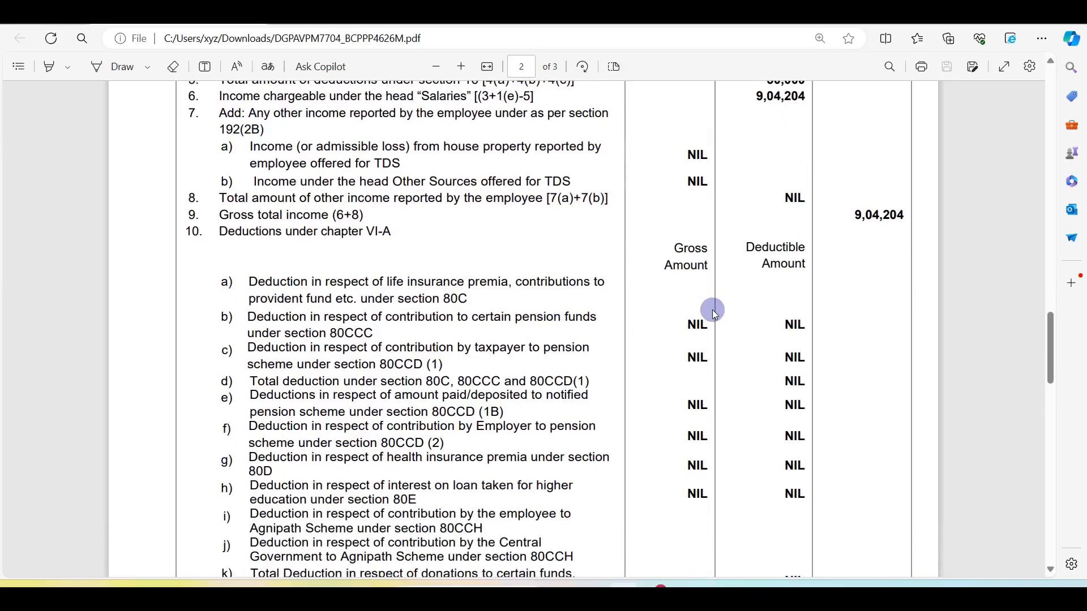
# Return to the tax calculator in Chrome and set the Total Deductions to 350000.
pyautogui.hotkey('alt', 'Tab')
pyautogui.click(503, 444)
pyautogui.press('BackSpace')
pyautogui.write('350000')
pyautogui.click(607, 403)
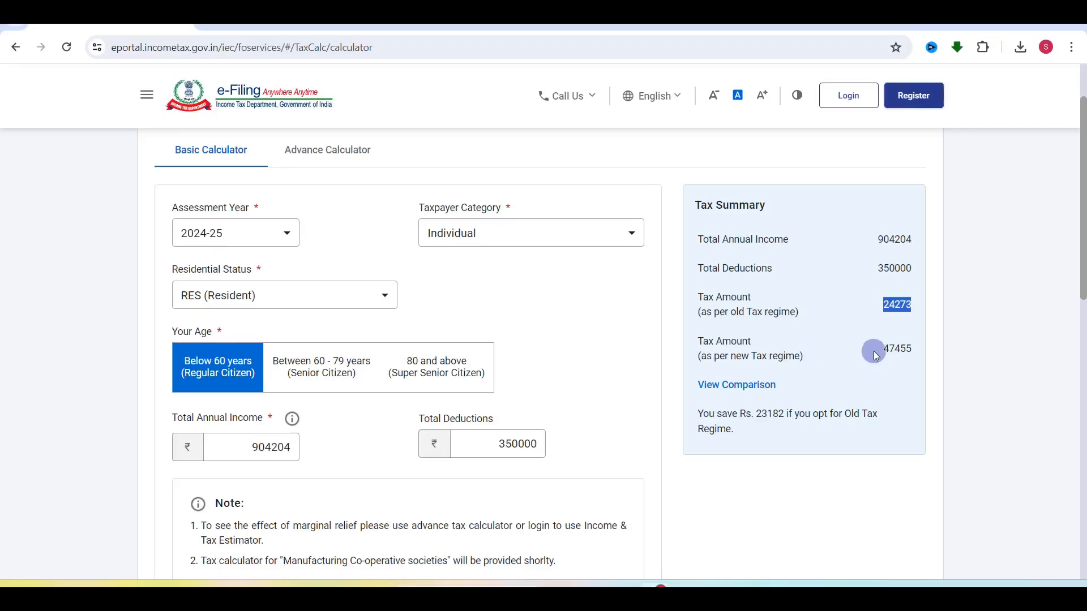
# Highlight the new-regime tax amount and the savings figure in the Tax Summary to compare the two regimes.
pyautogui.doubleClick(897, 349)
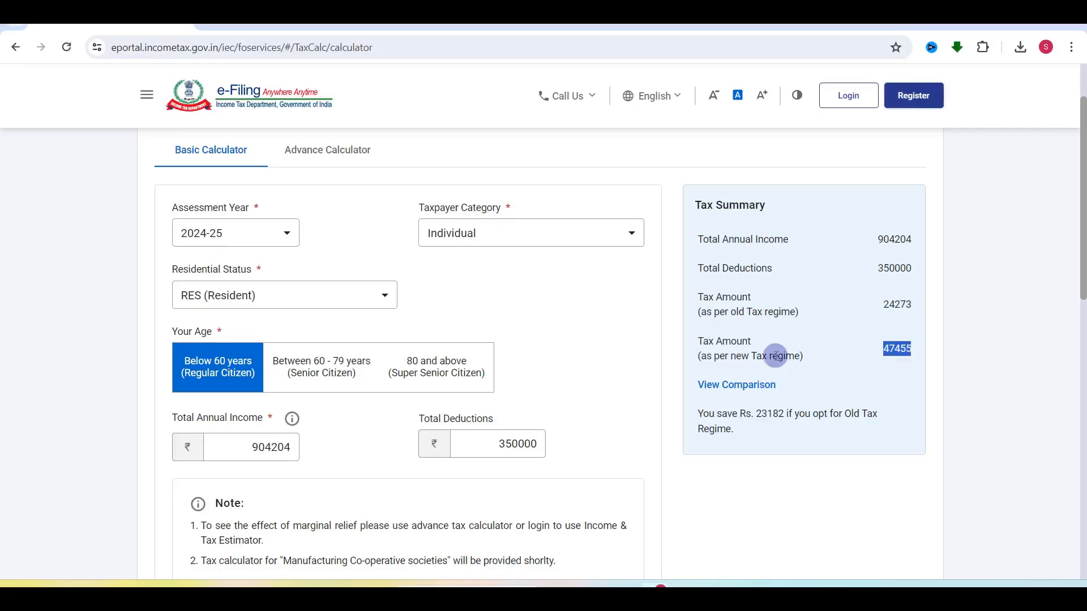
pyautogui.moveTo(755, 414); pyautogui.dragTo(784, 412)
pyautogui.doubleClick(769, 416)
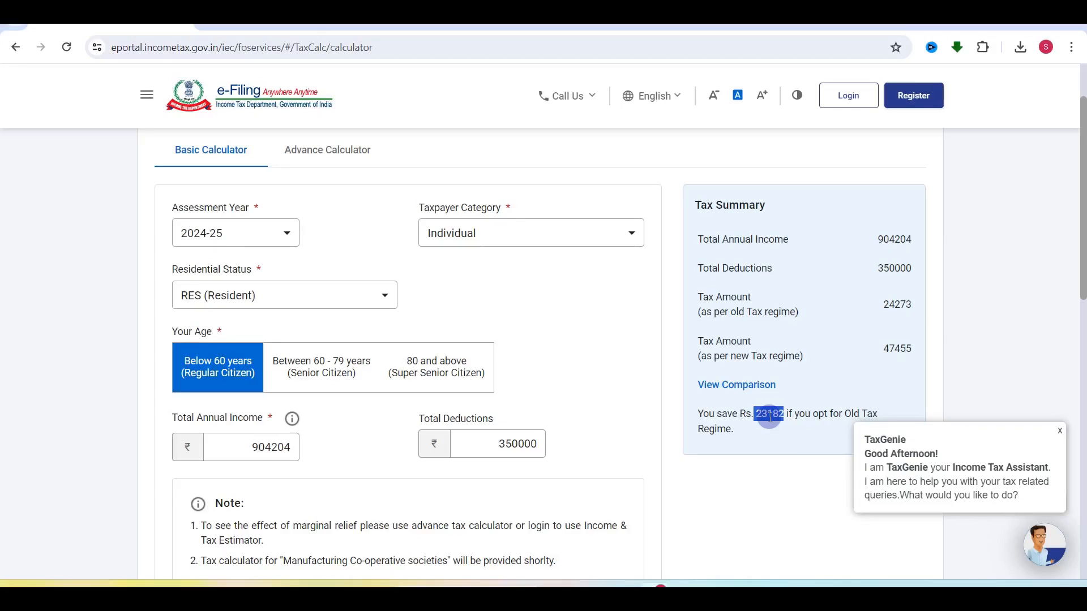
# Switch to the Form 16 PDF in Edge and review its salary, exemption and section 16 deduction entries.
pyautogui.hotkey('alt', 'Tab')
pyautogui.scroll(3, 702, 336)
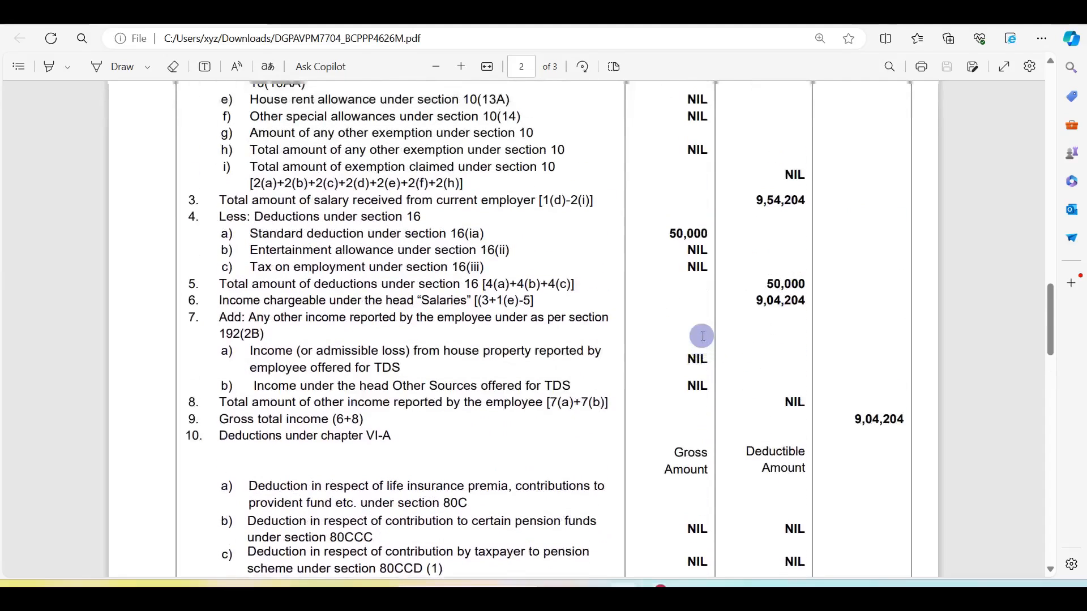
pyautogui.scroll(6, 702, 336)
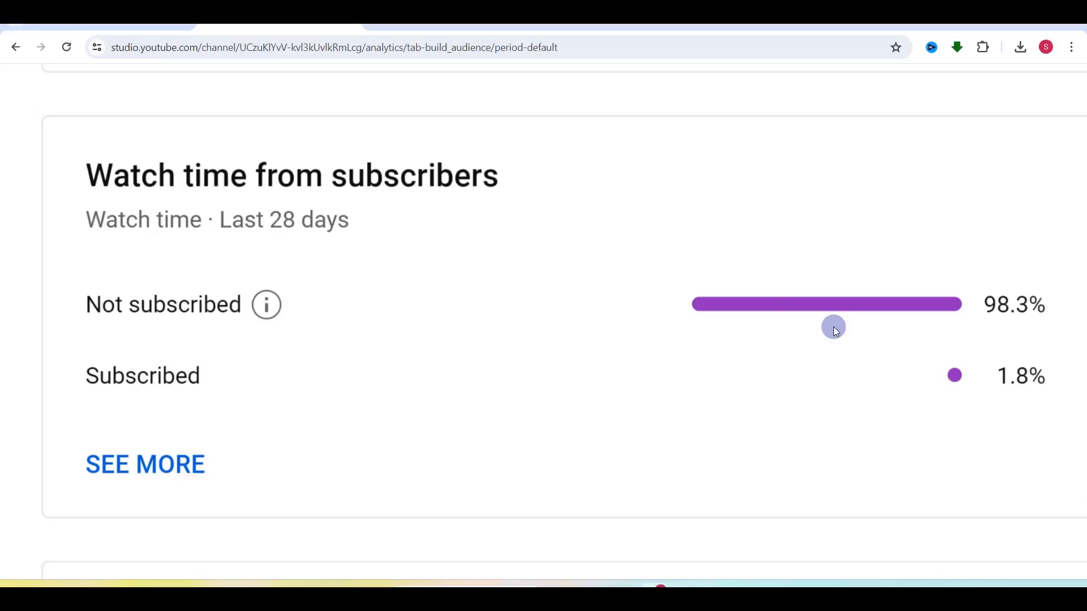
# Return to the e-Filing portal in Chrome, go to its home page and open the login page.
pyautogui.click(113, 26)
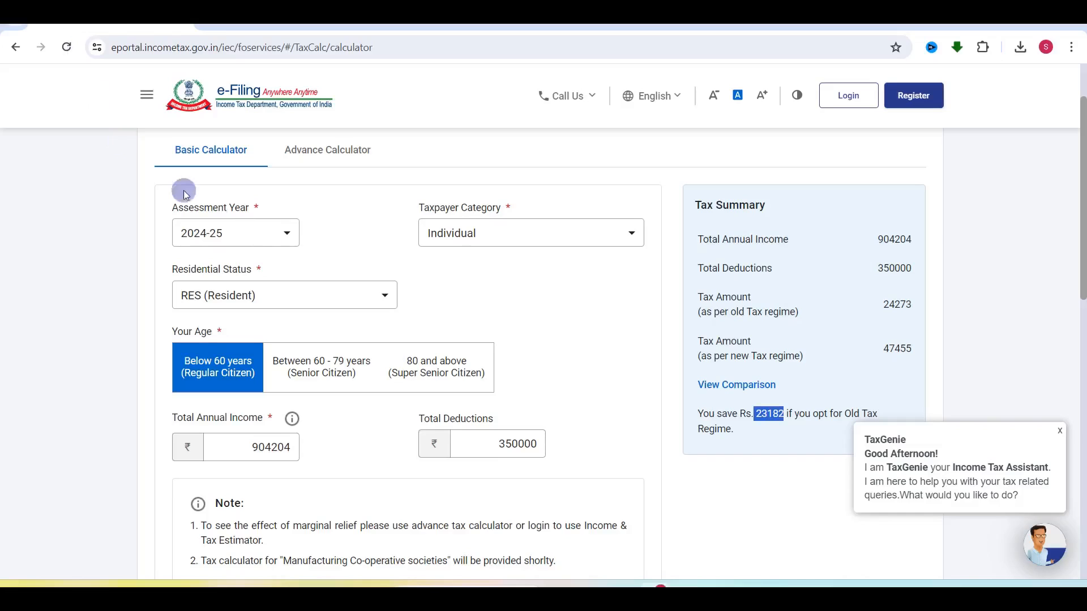
pyautogui.scroll(2, 122, 144)
pyautogui.click(145, 149)
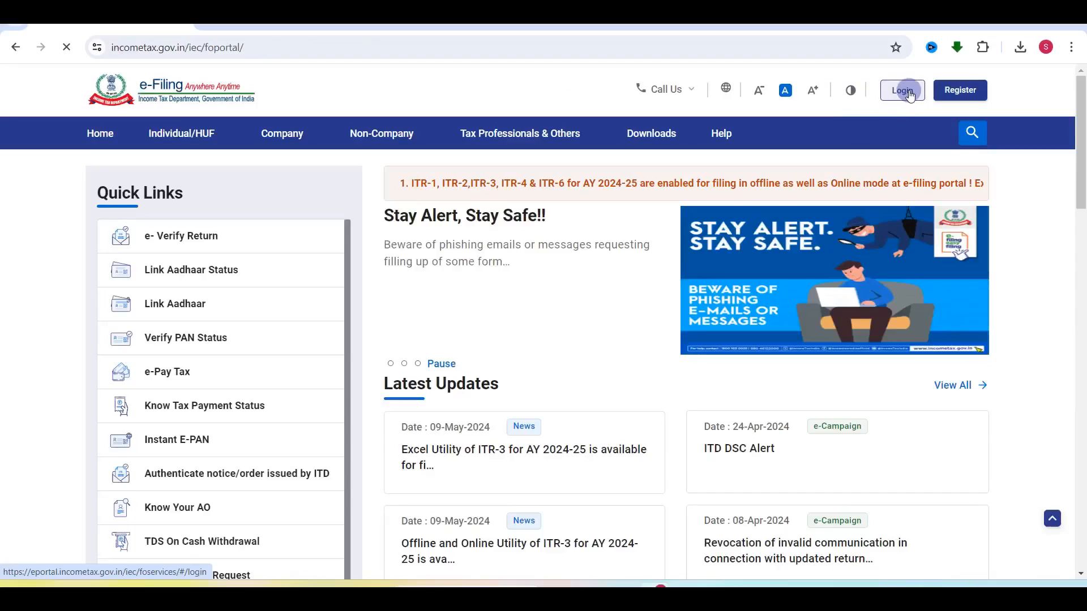
pyautogui.click(906, 92)
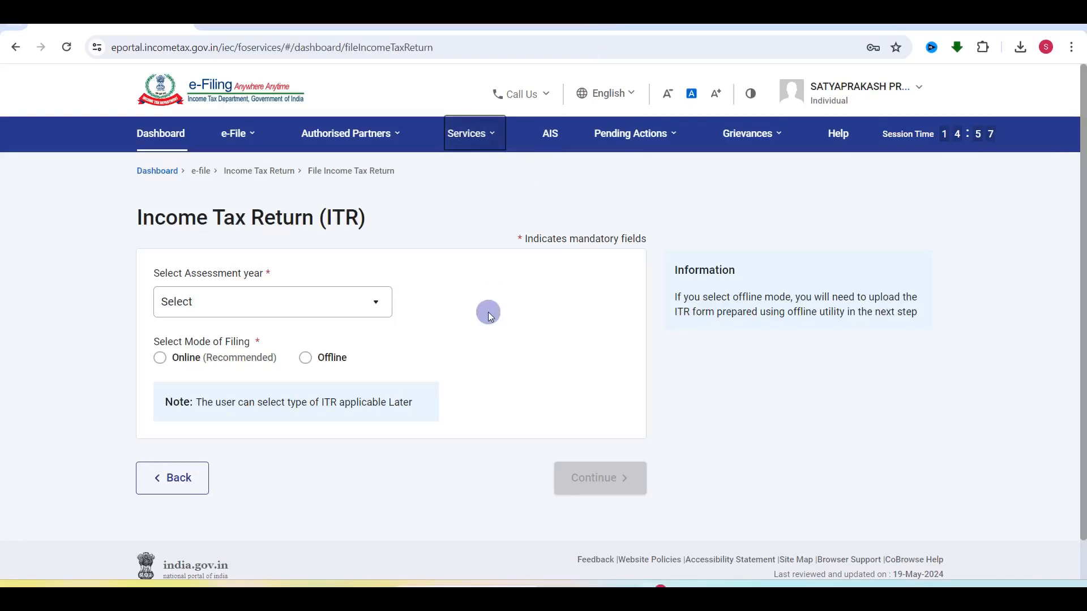
# Start filing an income tax return for assessment year 2024-25 (Current A.Y.) with the Online mode of filing.
pyautogui.click(237, 135)
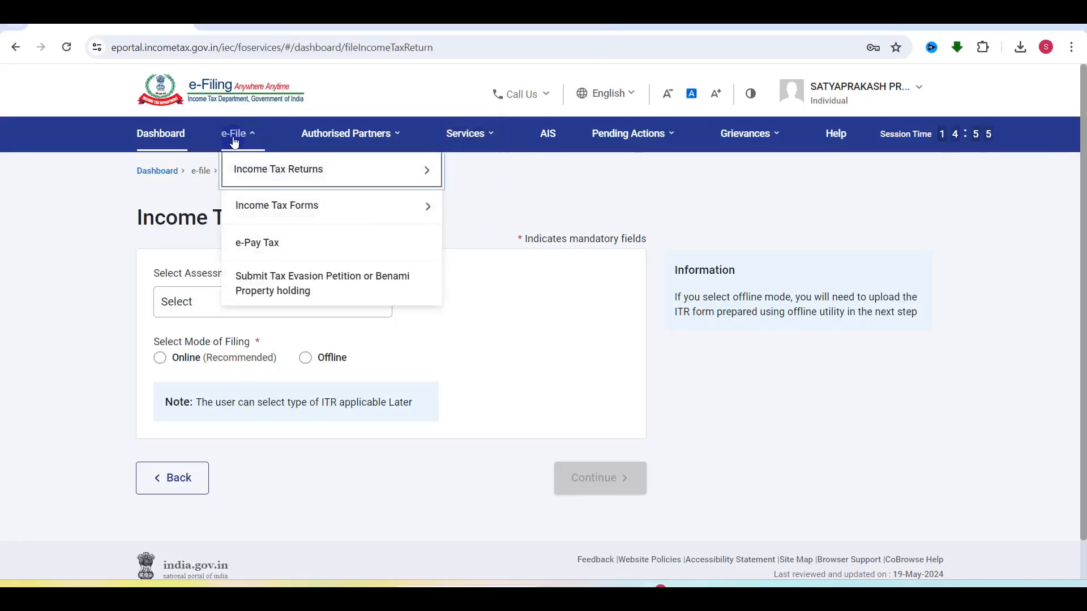
pyautogui.moveTo(263, 164)
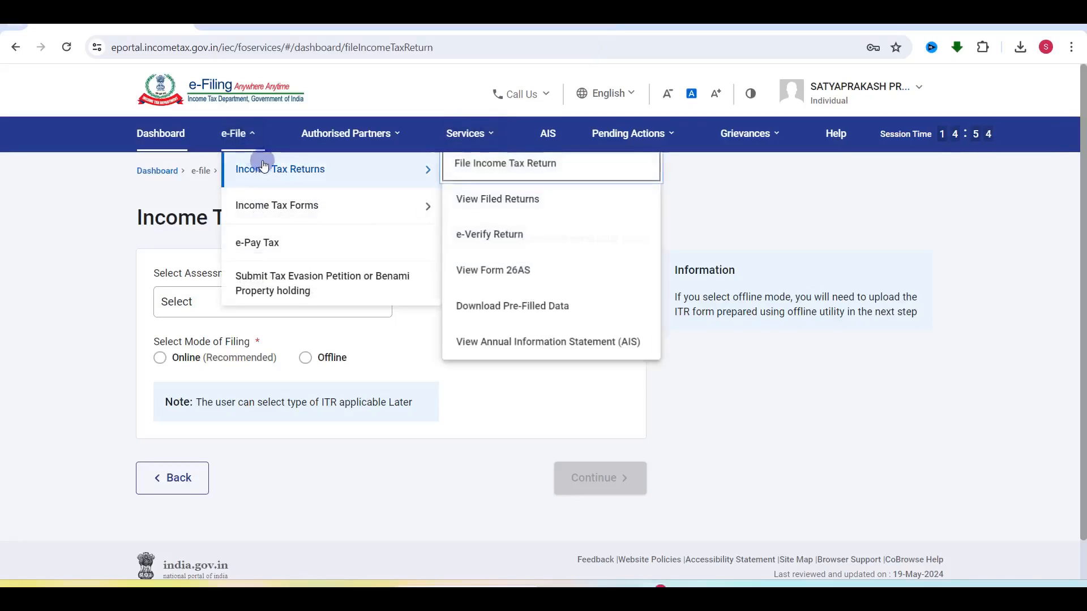
pyautogui.click(487, 166)
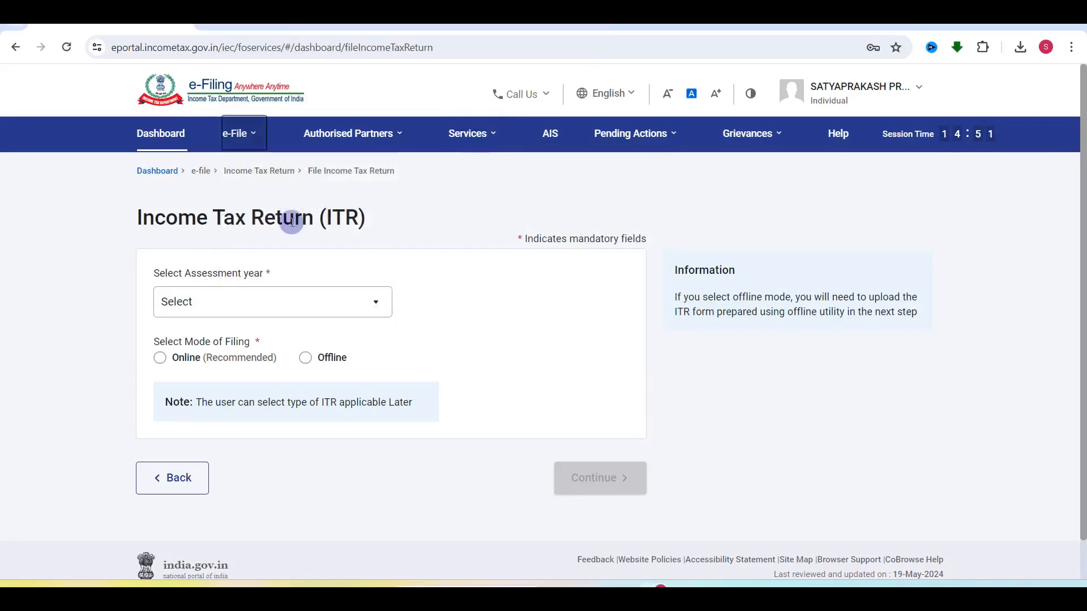
pyautogui.click(176, 303)
pyautogui.click(196, 374)
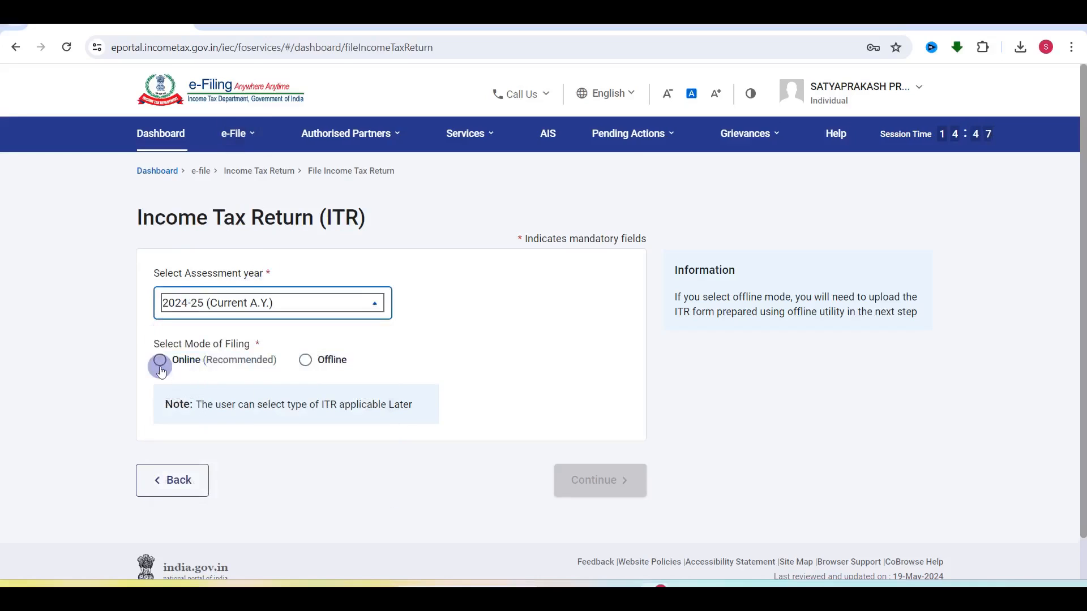
pyautogui.click(159, 357)
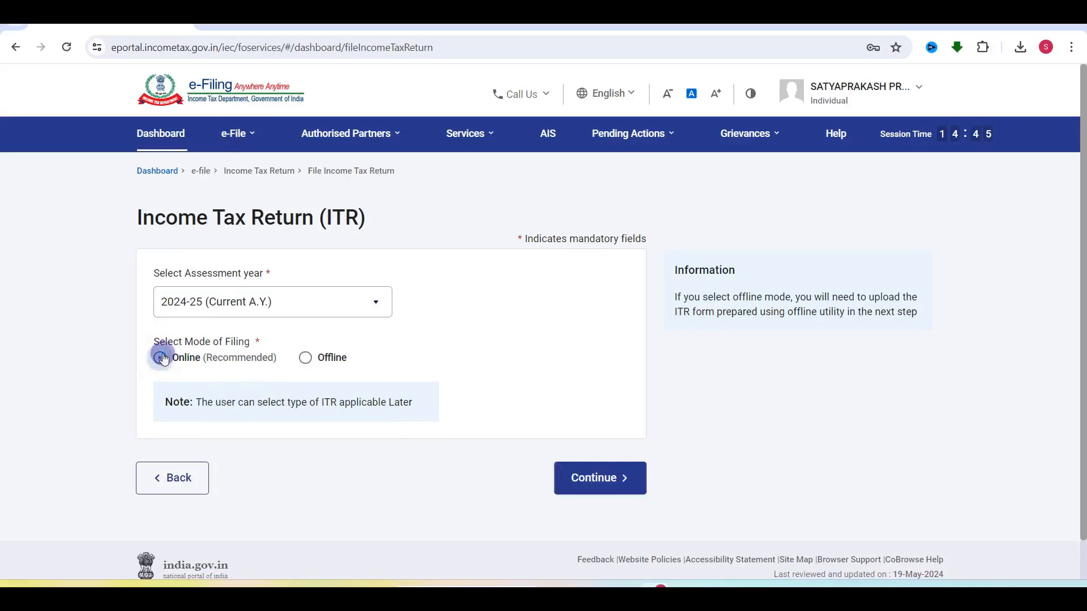
pyautogui.click(612, 474)
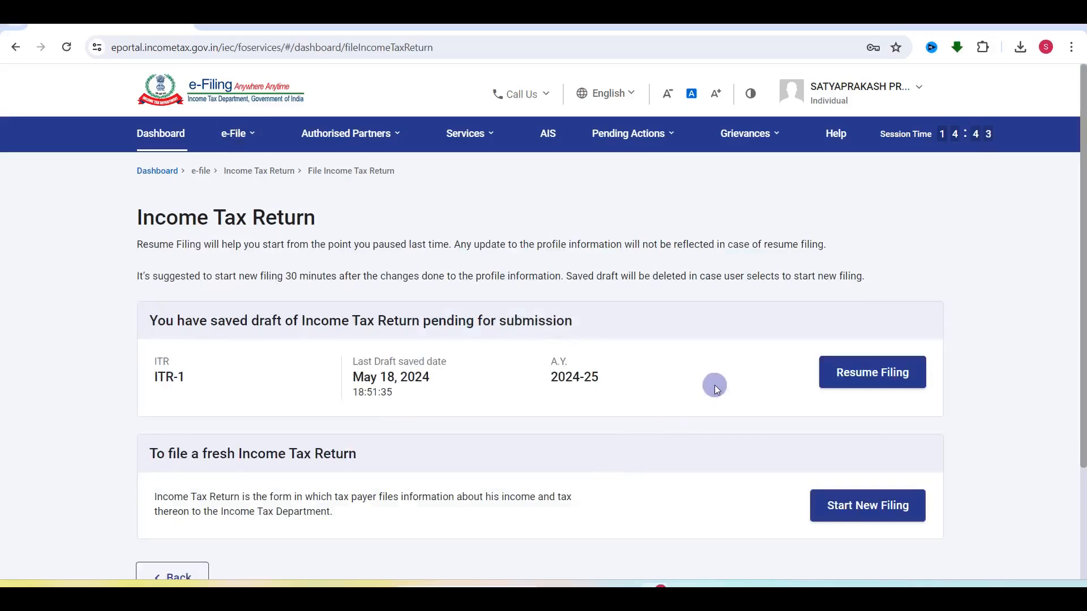
# Start a new filing instead of resuming the saved draft, and proceed with the Individual status.
pyautogui.scroll(-2, 845, 390)
pyautogui.click(841, 394)
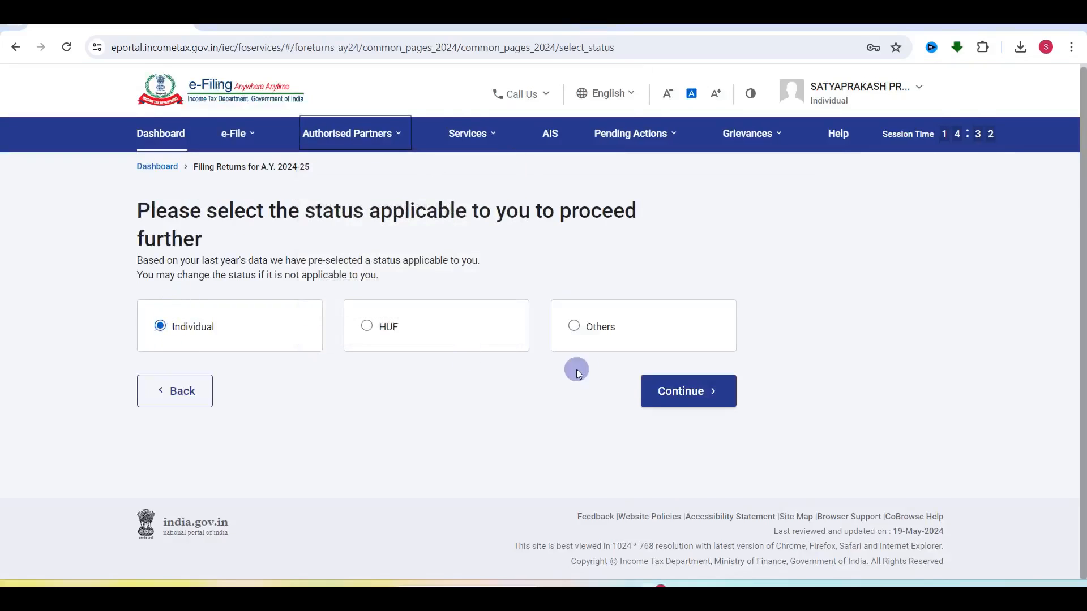
pyautogui.click(701, 390)
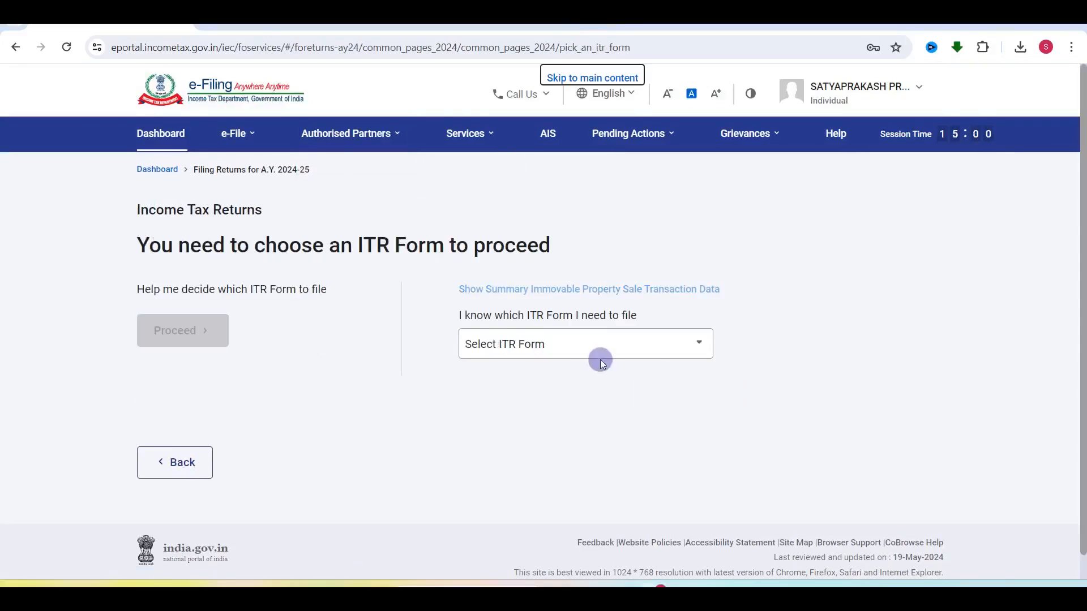
# Choose ITR - 1 as the form to file and proceed with it.
pyautogui.click(532, 343)
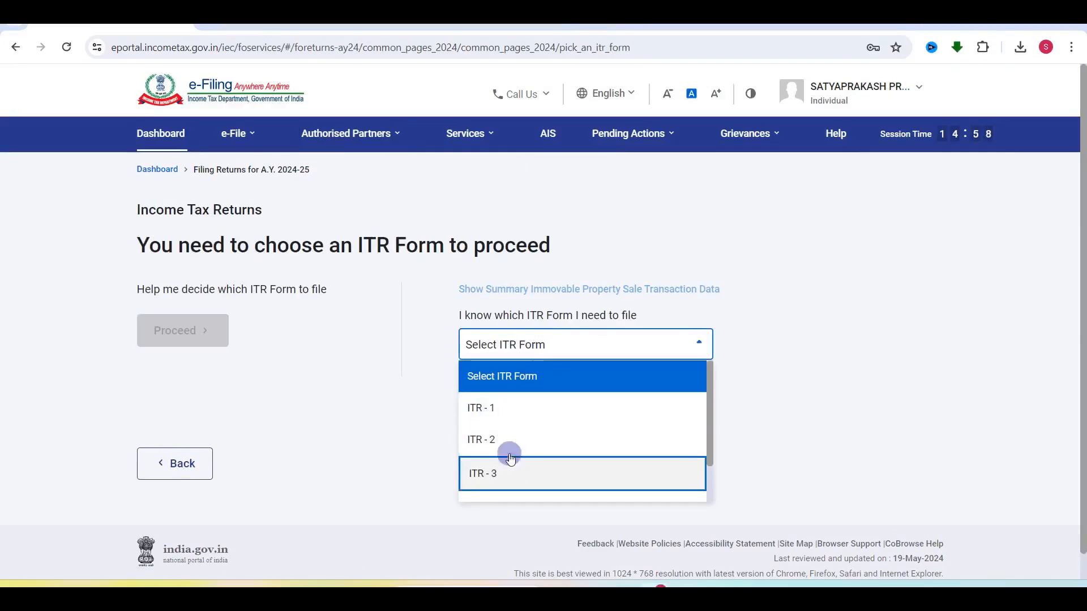
pyautogui.click(481, 417)
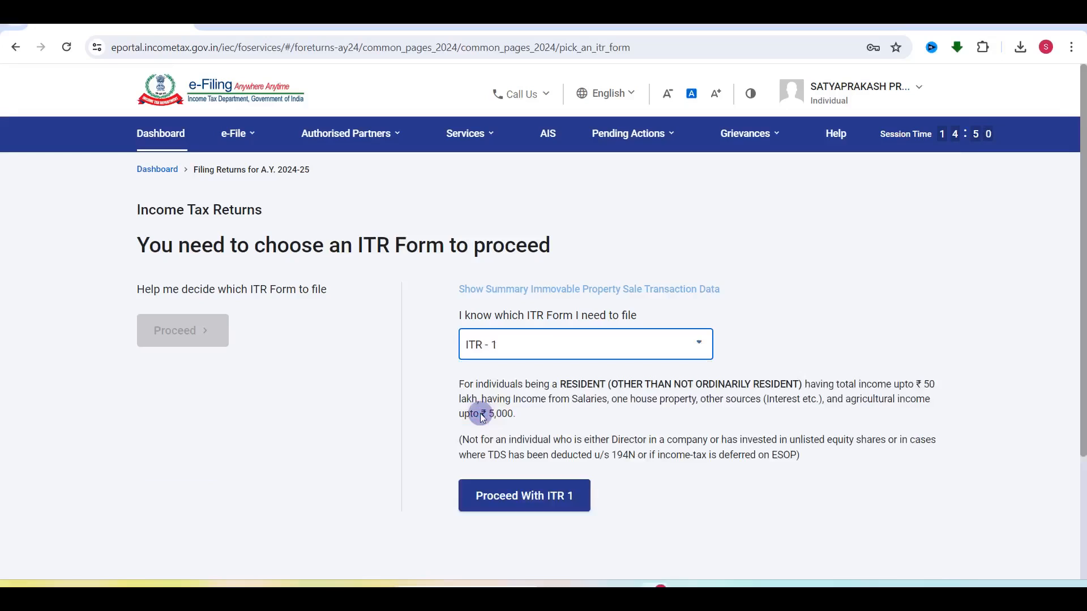
pyautogui.click(433, 375)
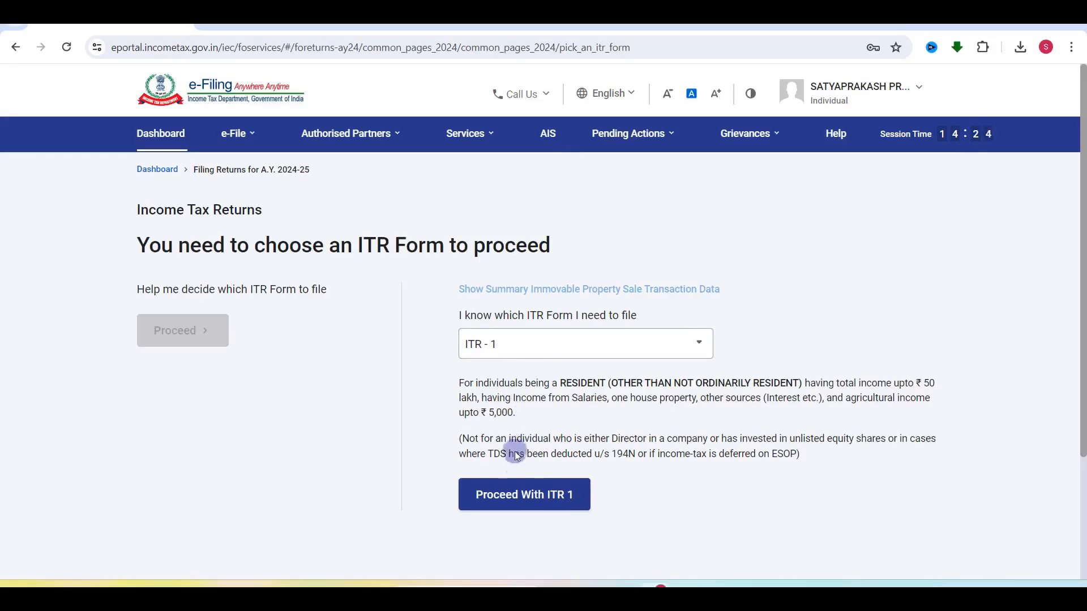
pyautogui.click(529, 501)
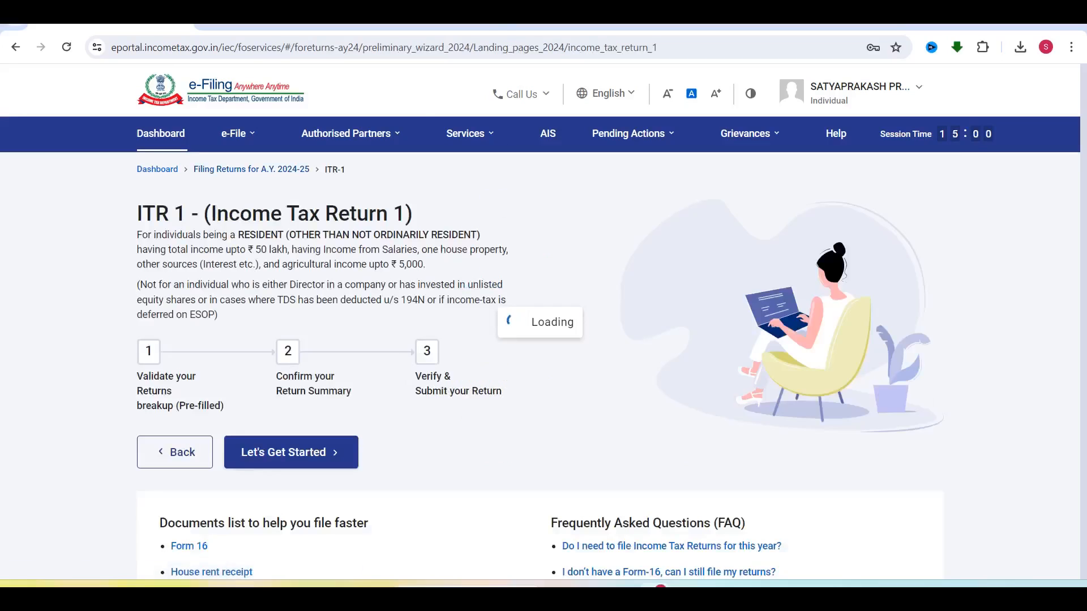
# Get started with ITR 1 and give "Taxable income is more than basic exemption limit" as the filing reason.
pyautogui.click(317, 453)
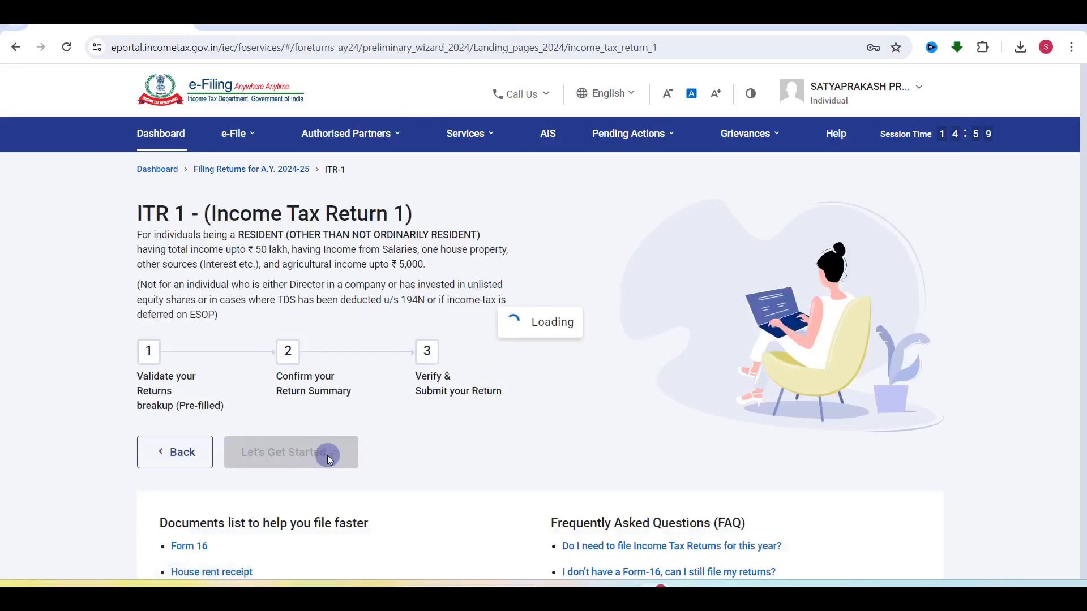
pyautogui.click(272, 459)
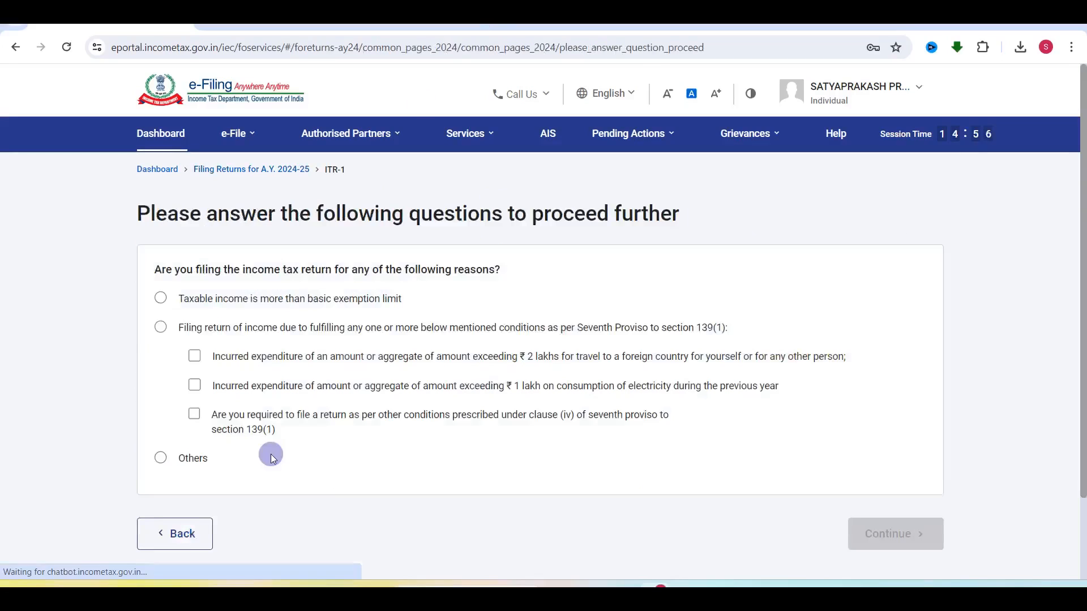
pyautogui.click(162, 298)
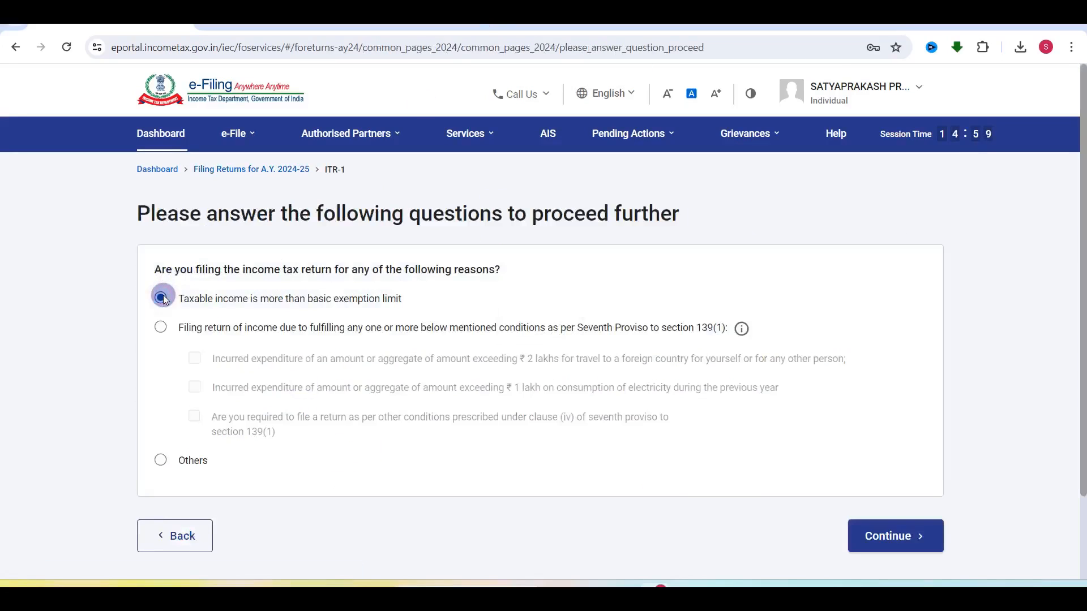
pyautogui.click(879, 535)
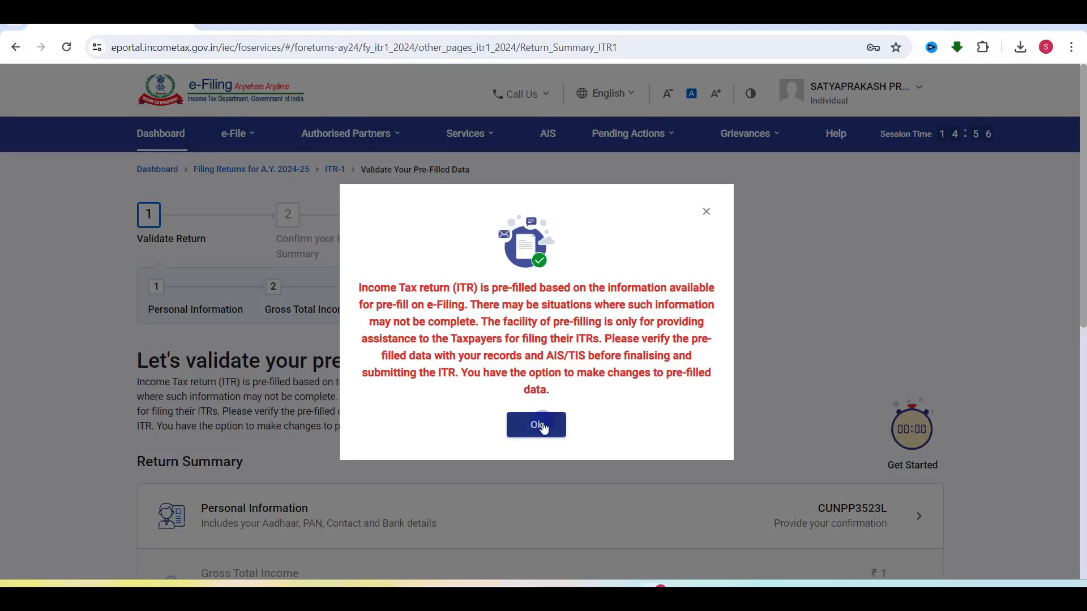
# Acknowledge the pre-filled data notice and review the sections of the Return Summary.
pyautogui.click(542, 427)
pyautogui.scroll(-5, 543, 427)
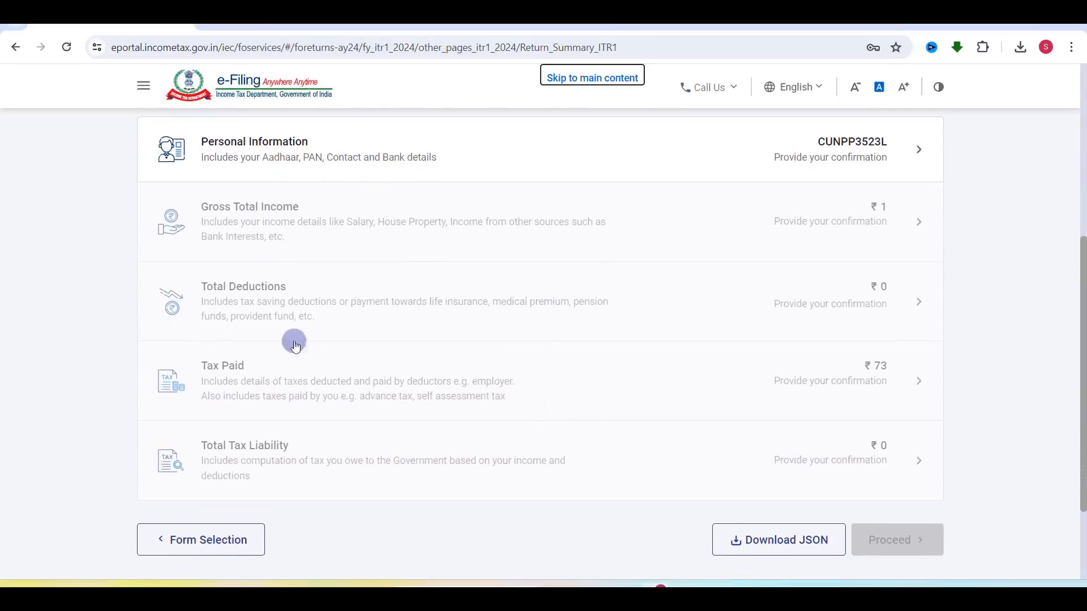
pyautogui.scroll(1, 501, 226)
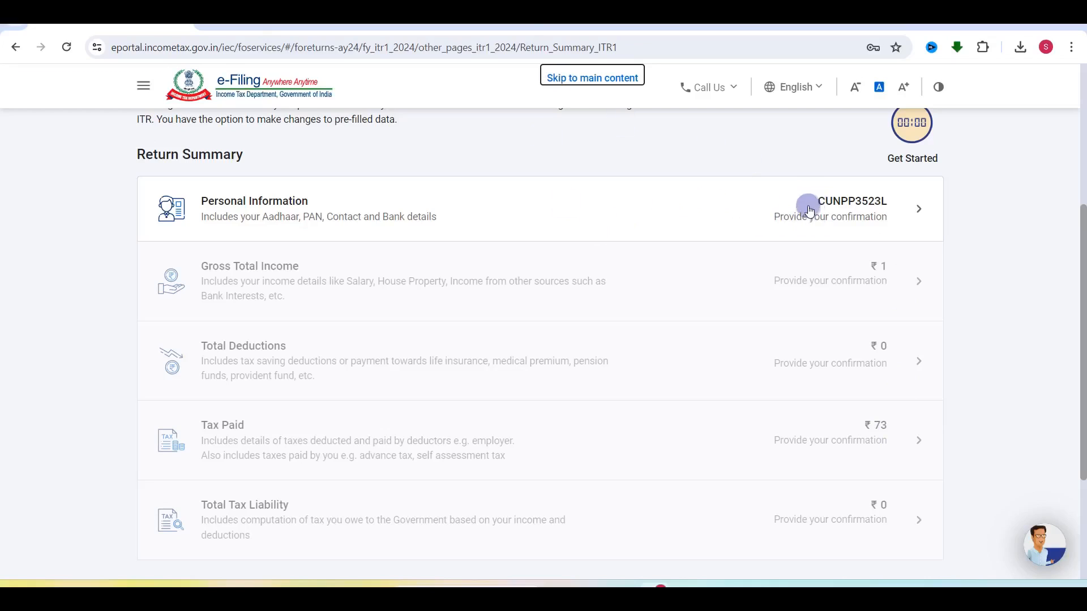
# Open the Personal Information section of the return and set the Nature of Employment to Others.
pyautogui.click(826, 214)
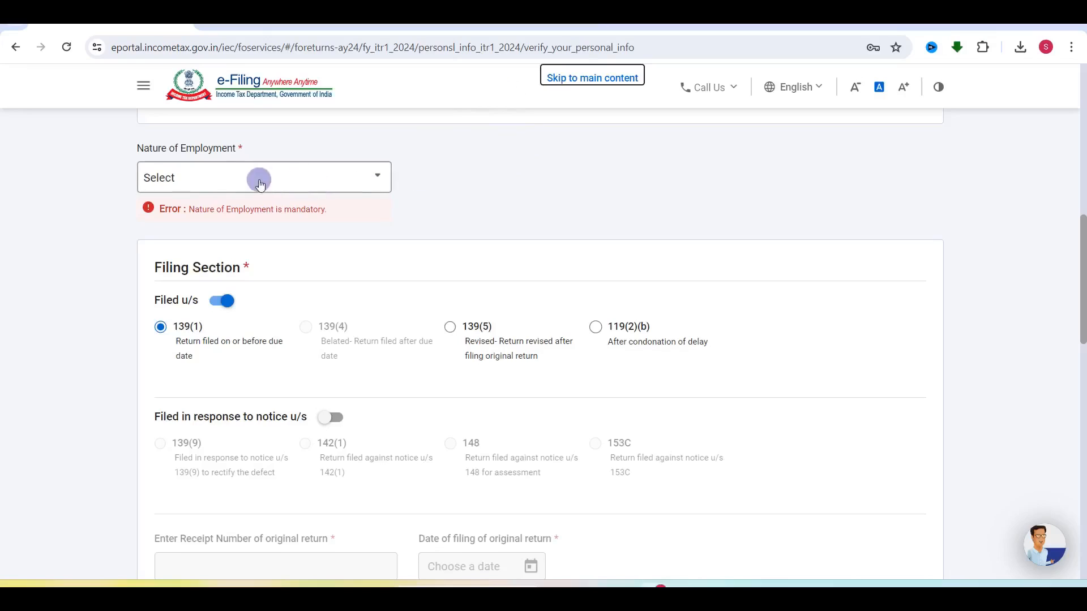
pyautogui.click(232, 180)
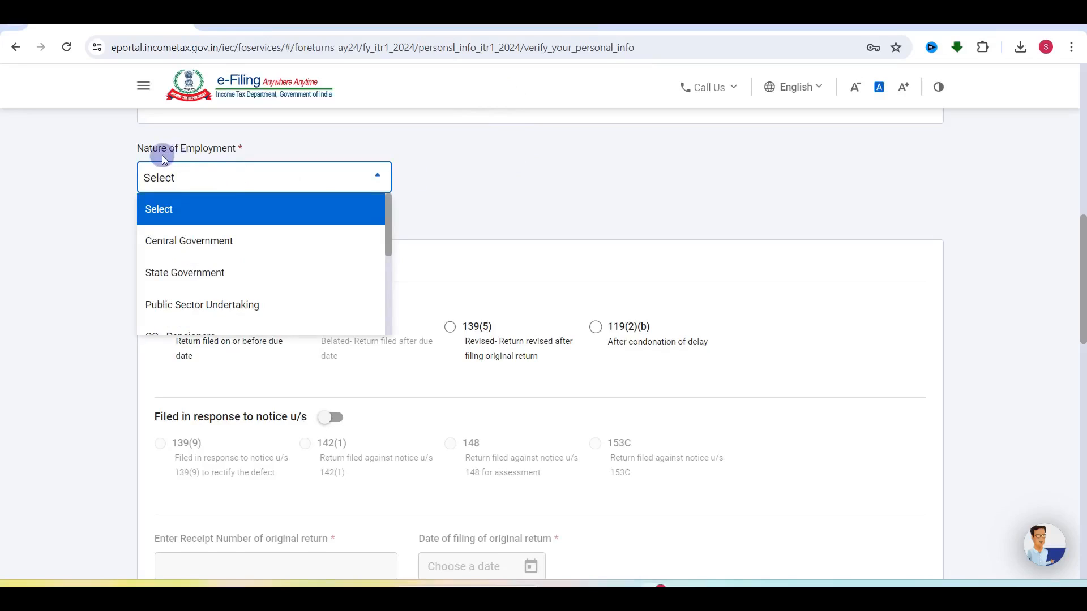
pyautogui.scroll(-1, 225, 277)
pyautogui.scroll(1, 226, 281)
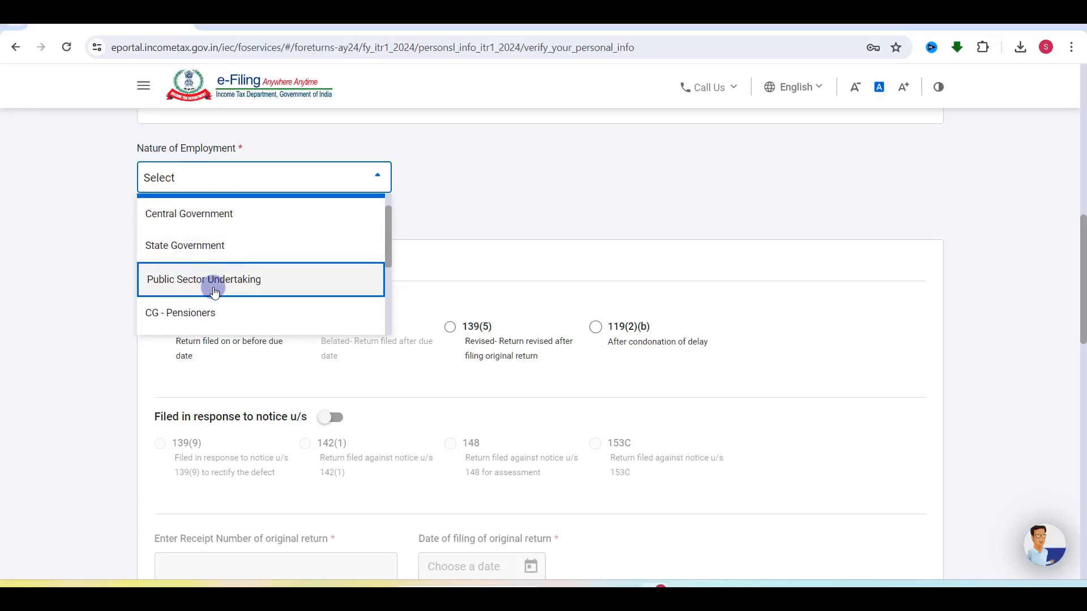
pyautogui.scroll(-1, 214, 292)
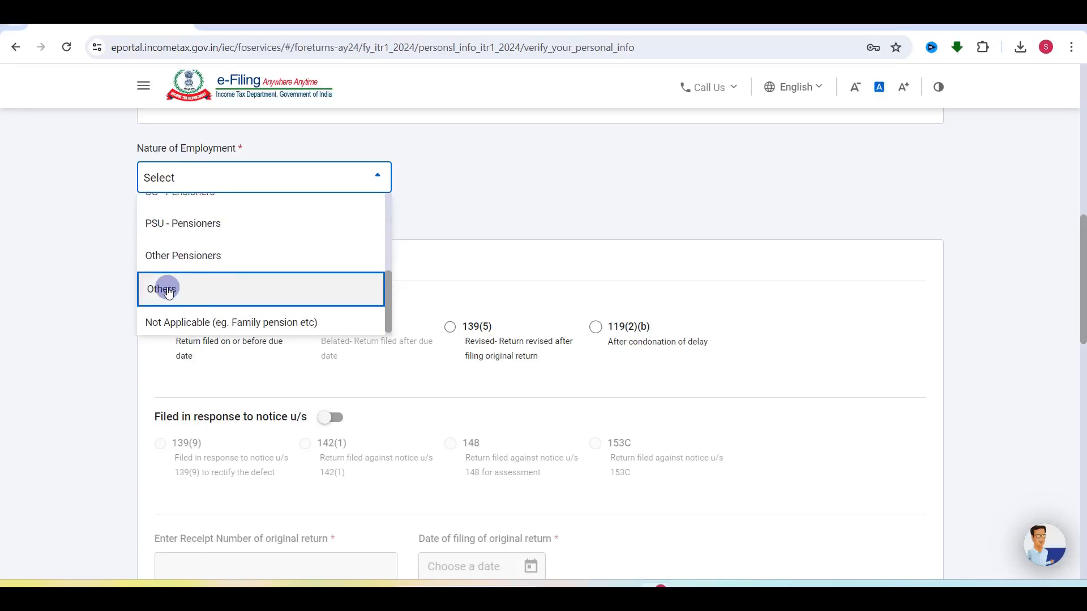
pyautogui.click(168, 290)
pyautogui.click(167, 288)
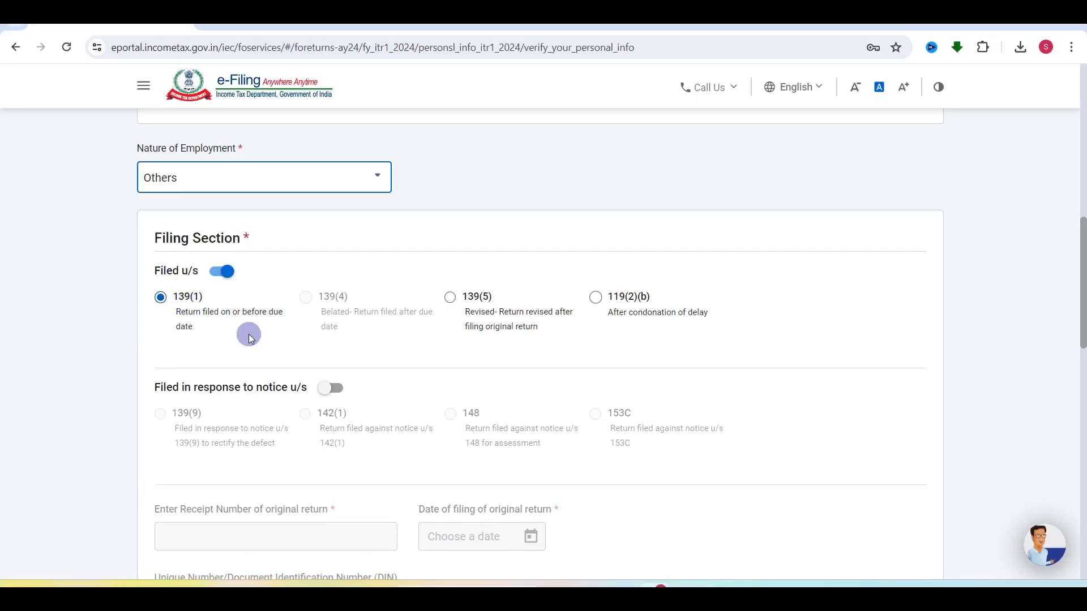
# Review the filing section, tax regime option and bank details, and confirm the personal information.
pyautogui.scroll(-8, 251, 338)
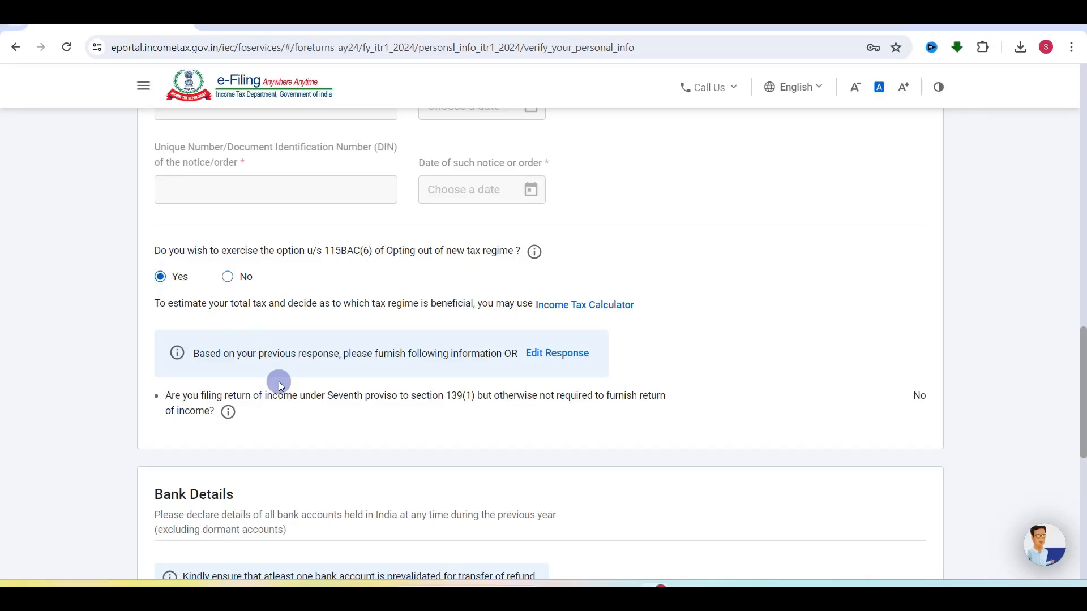
pyautogui.scroll(-6, 280, 383)
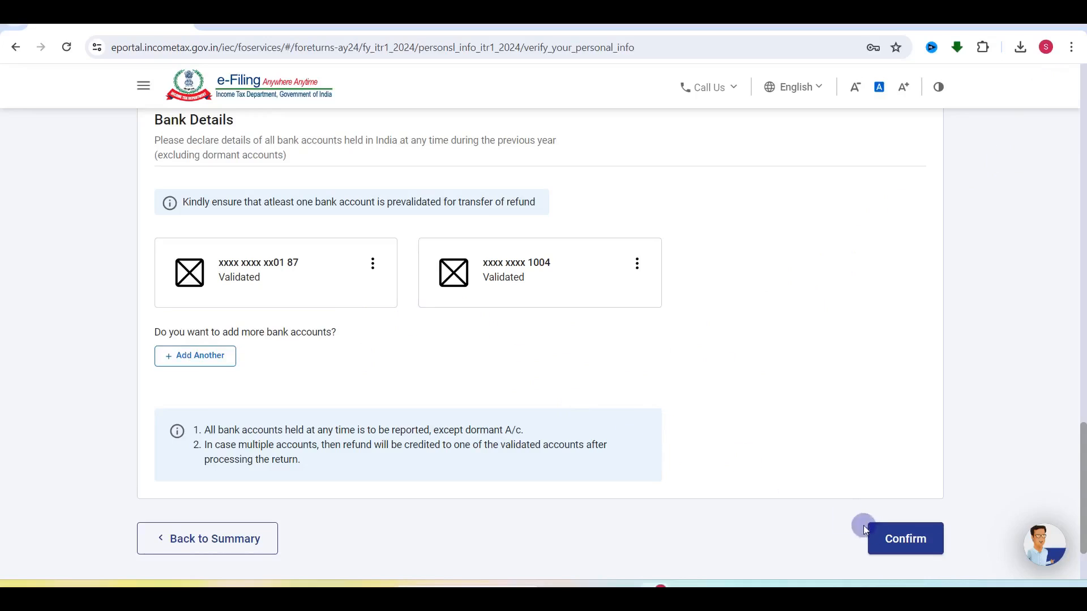
pyautogui.click(903, 544)
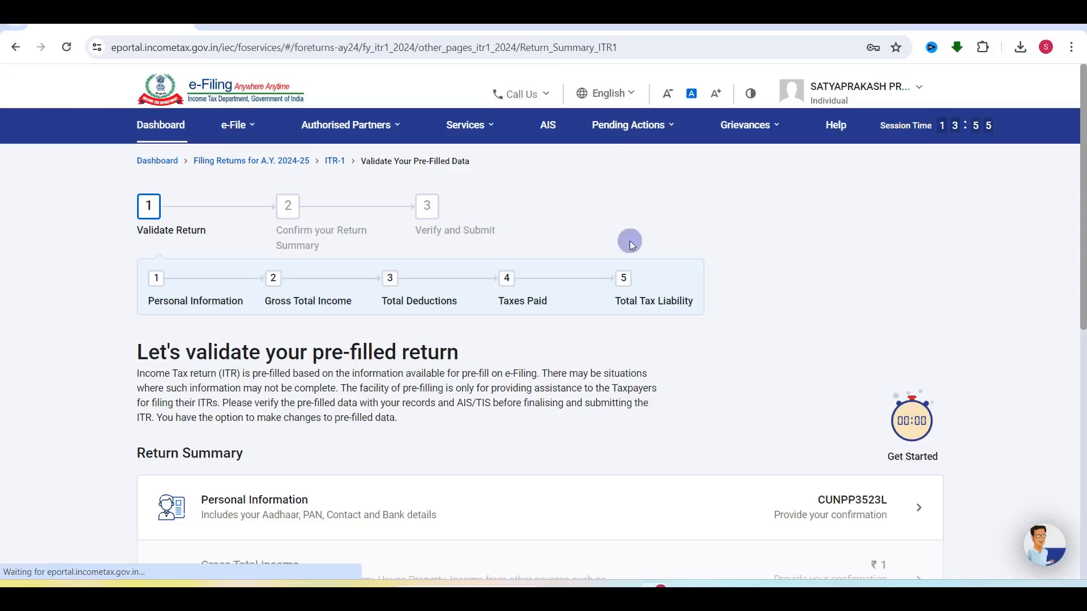
# Open the Gross Total Income section and skip the salary exemption questions.
pyautogui.scroll(-5, 595, 329)
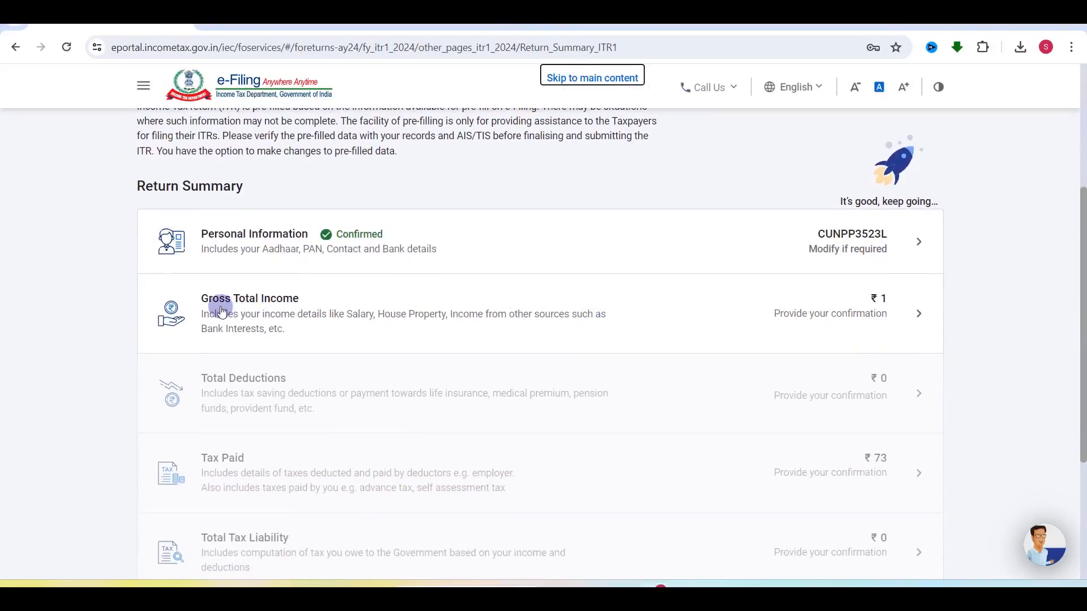
pyautogui.click(840, 324)
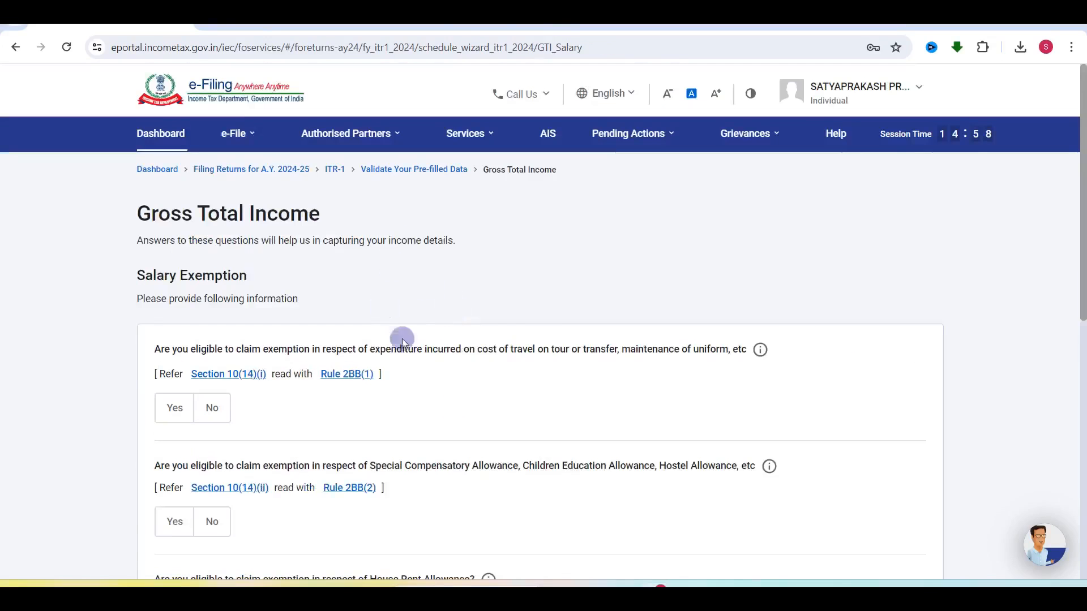
pyautogui.scroll(-7, 454, 406)
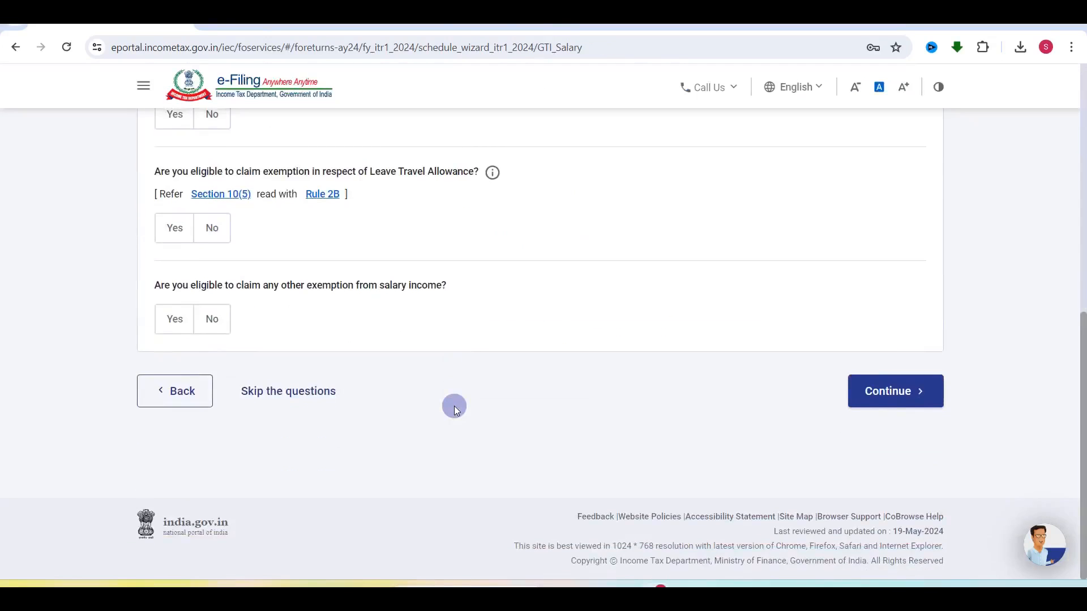
pyautogui.click(270, 391)
pyautogui.click(696, 400)
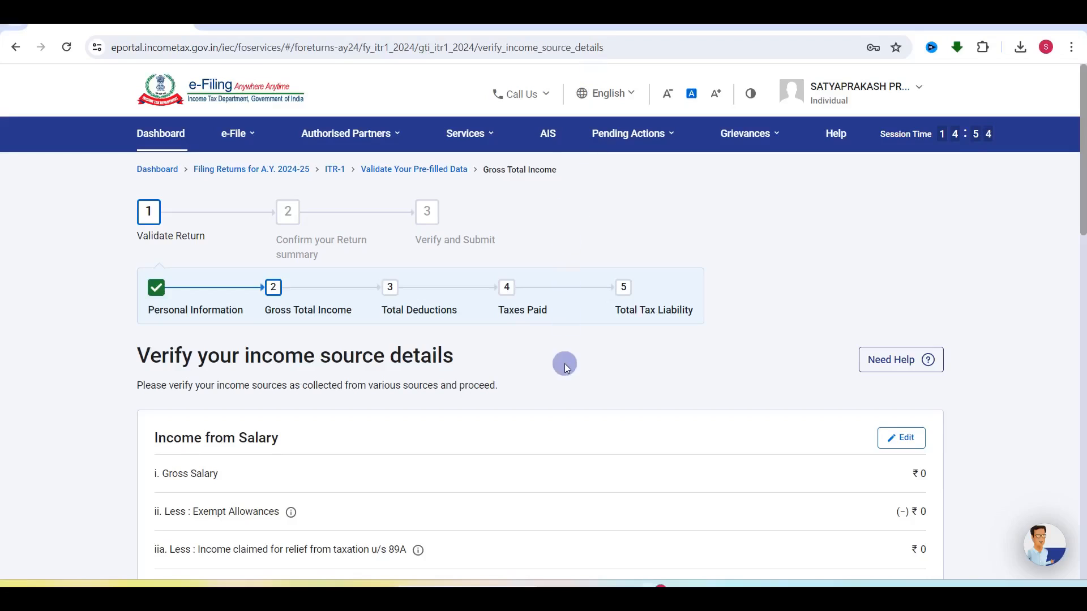
# Edit Income from Salary and enter the section 17(1) salary of 9,54,204 from Form 16.
pyautogui.scroll(-4, 563, 365)
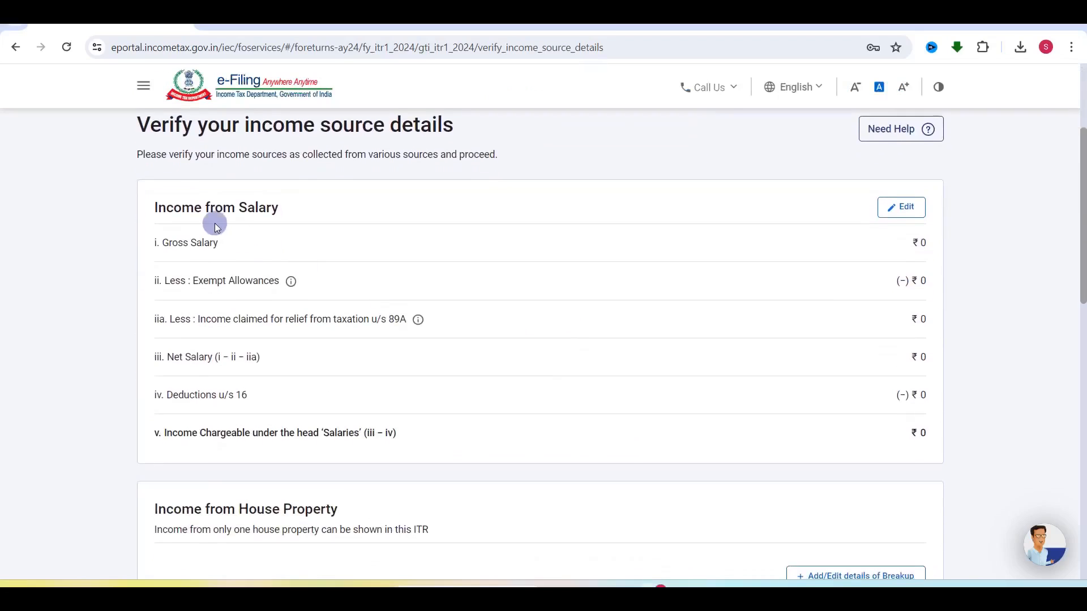
pyautogui.click(898, 218)
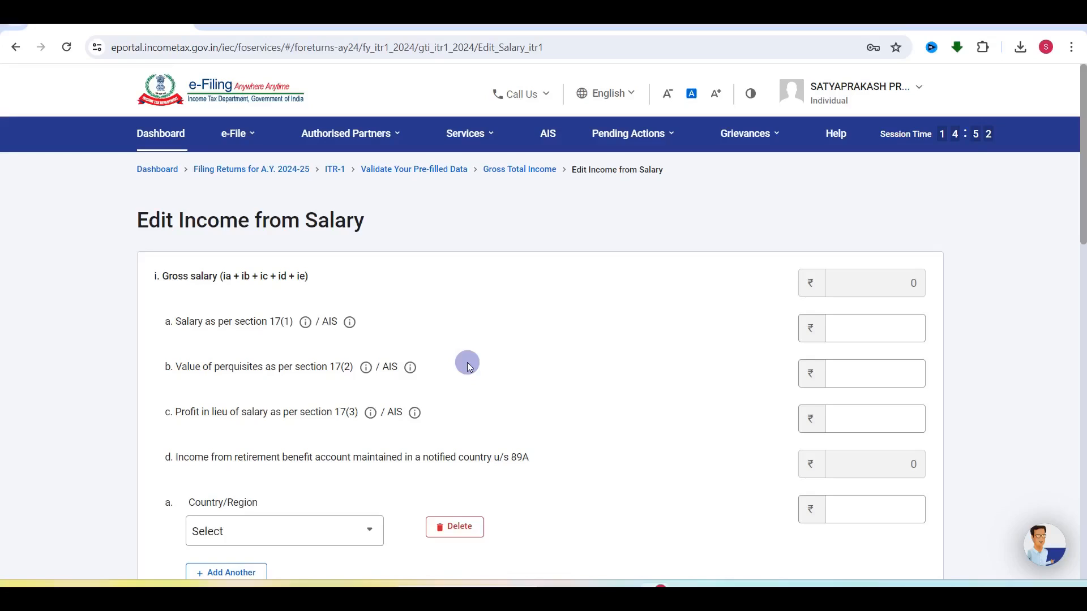
pyautogui.click(869, 327)
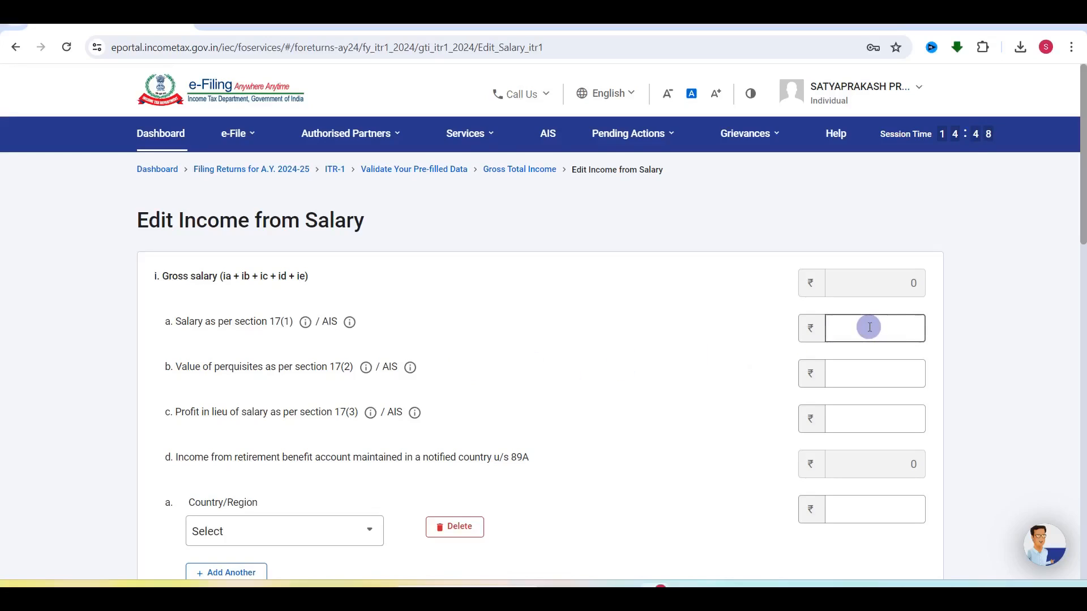
pyautogui.hotkey('alt', 'Tab')
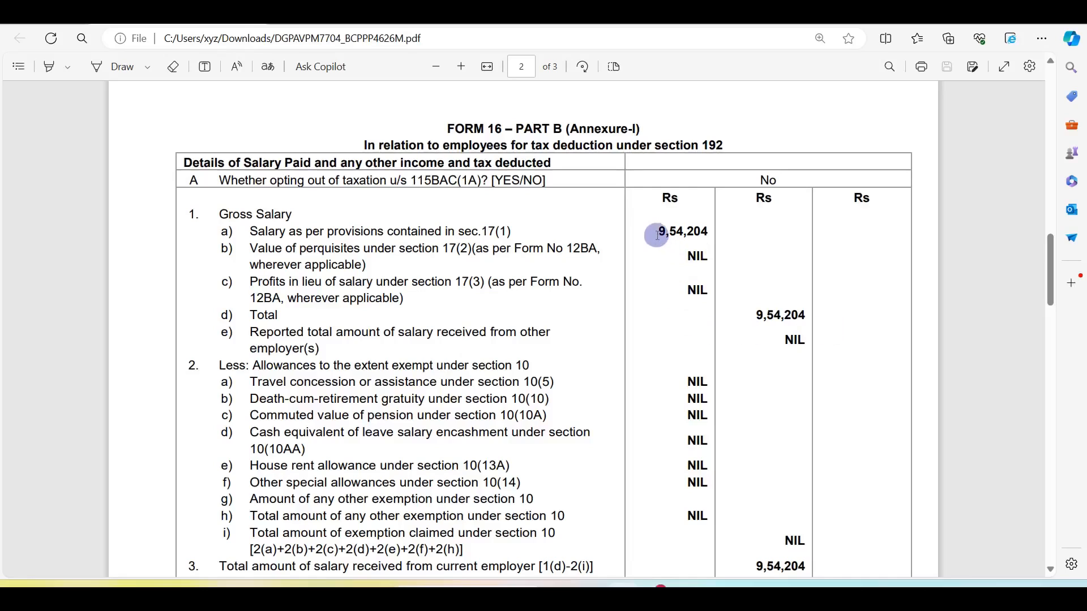
pyautogui.hotkey('alt', 'Tab')
pyautogui.click(858, 335)
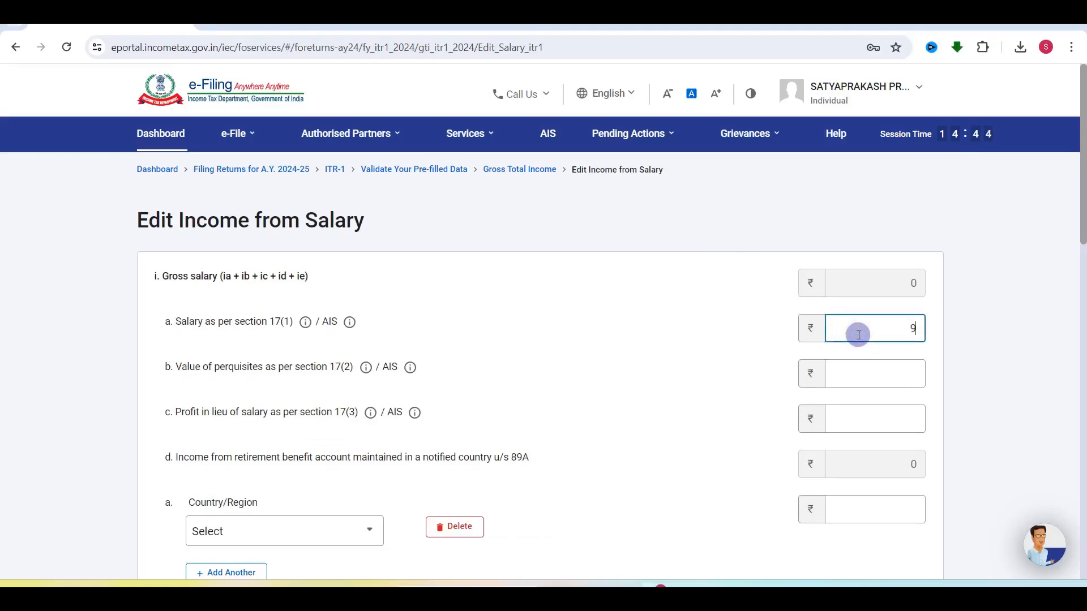
pyautogui.click(677, 385)
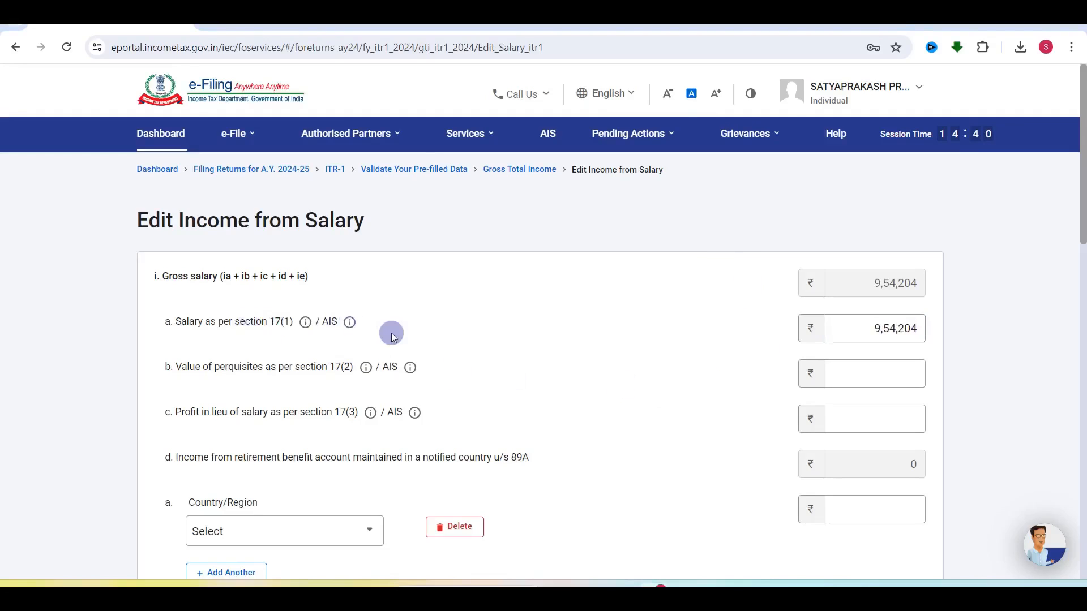
# Check the gross salary items against Form 16 and delete the blank country entry under section 89A retirement income.
pyautogui.scroll(-2, 392, 333)
pyautogui.hotkey('alt', 'Tab')
pyautogui.moveTo(465, 229); pyautogui.dragTo(507, 232)
pyautogui.click(573, 339)
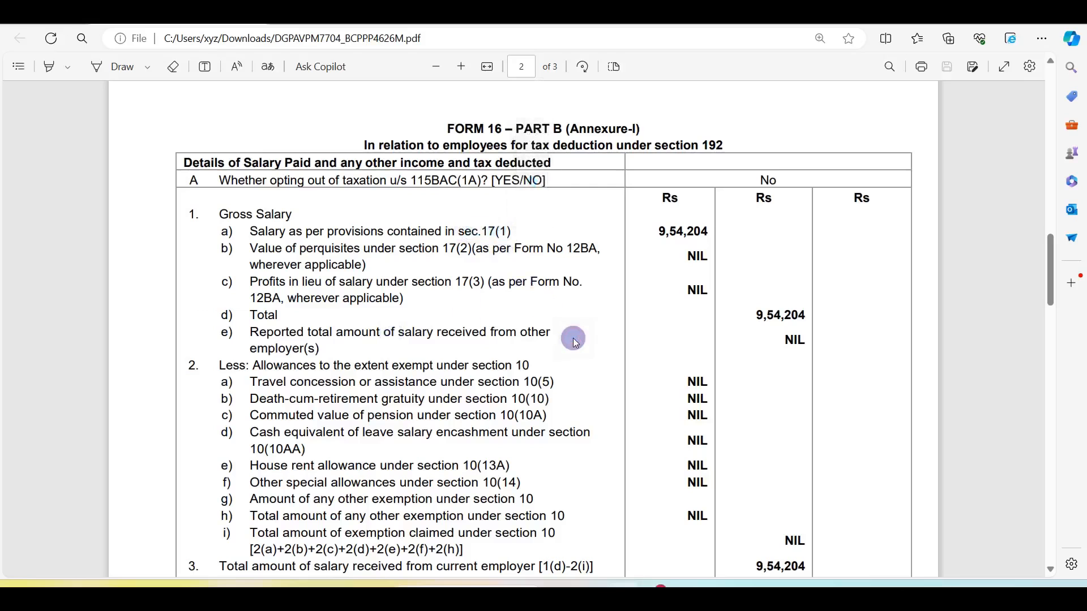
pyautogui.hotkey('alt', 'Tab')
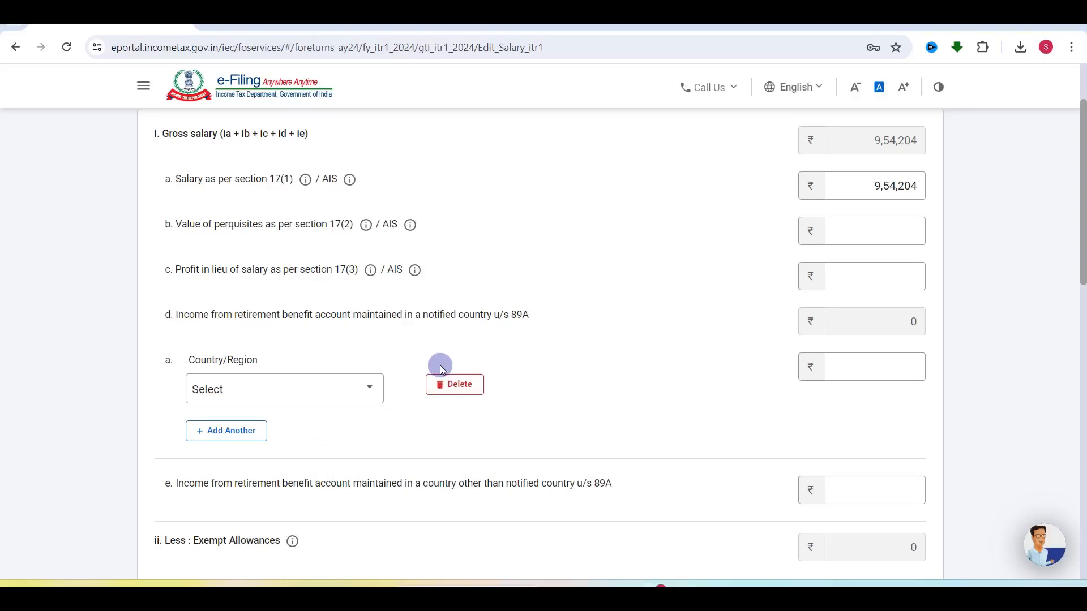
pyautogui.click(444, 382)
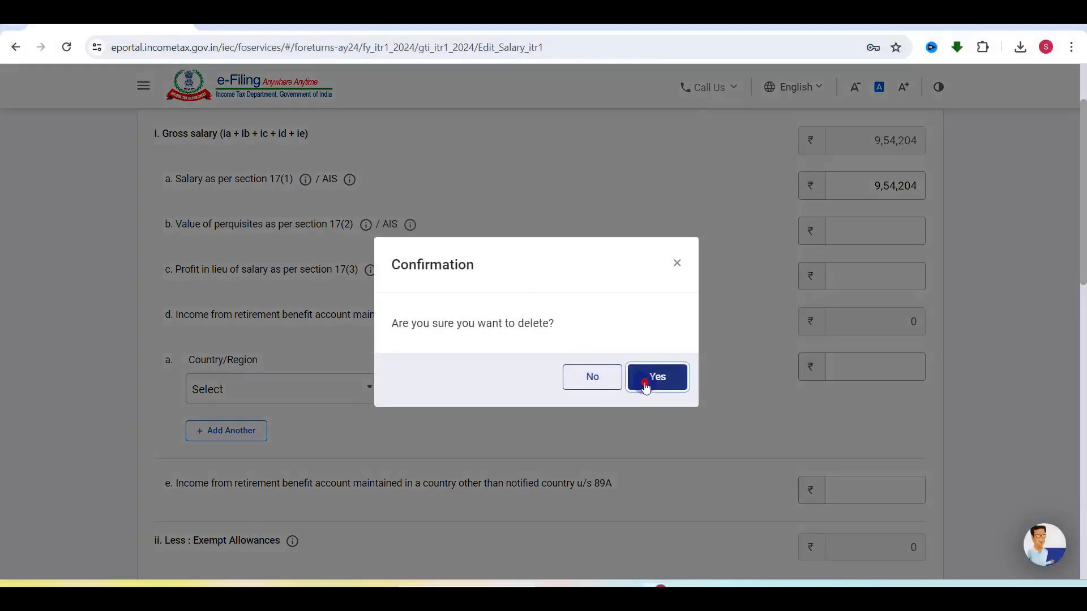
pyautogui.click(645, 378)
# Check the section 10 exemptions in Form 16 and delete the blank exempt allowance entry from the salary details.
pyautogui.hotkey('alt', 'Tab')
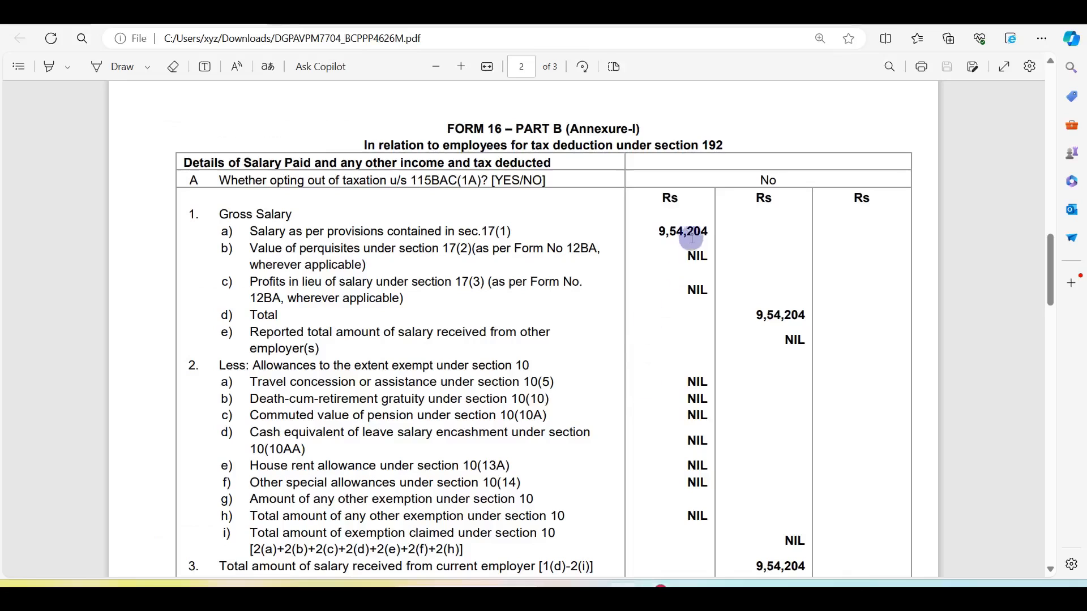
pyautogui.scroll(-3, 672, 405)
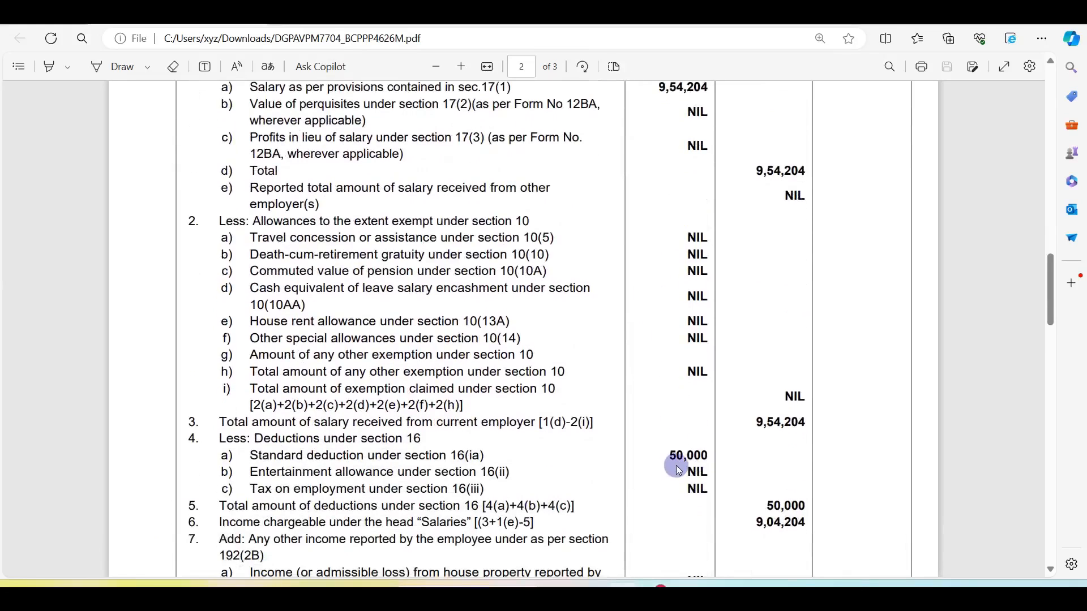
pyautogui.hotkey('alt', 'Tab')
pyautogui.scroll(-2, 676, 466)
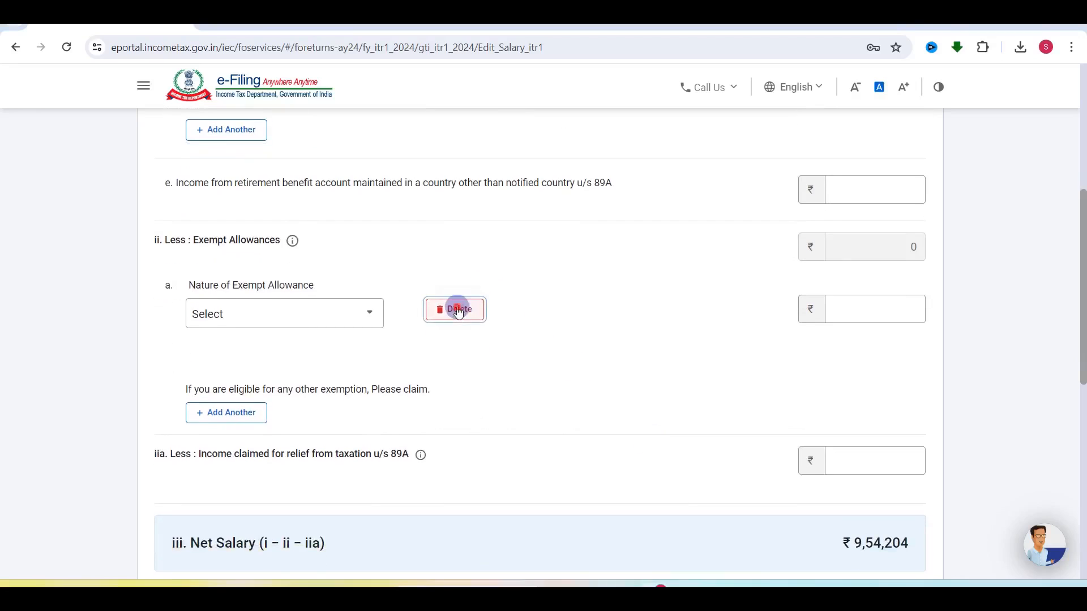
pyautogui.click(458, 311)
pyautogui.click(660, 378)
# Compare the section 16 deductions with Form 16, leave professional tax blank and save the salary income.
pyautogui.scroll(-5, 659, 378)
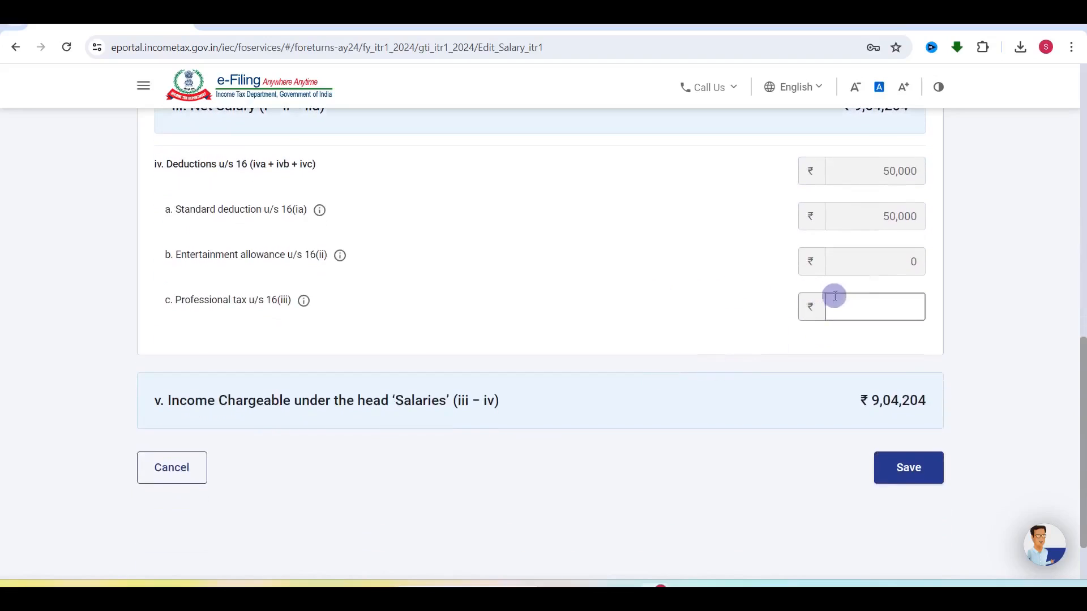
pyautogui.hotkey('alt', 'Tab')
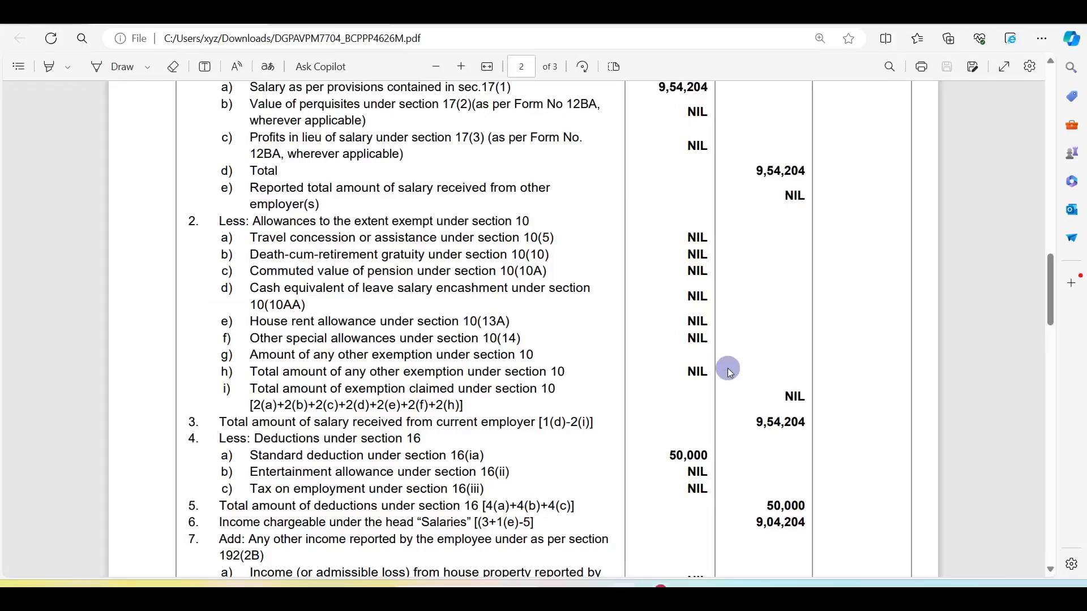
pyautogui.hotkey('alt', 'Tab')
pyautogui.click(905, 484)
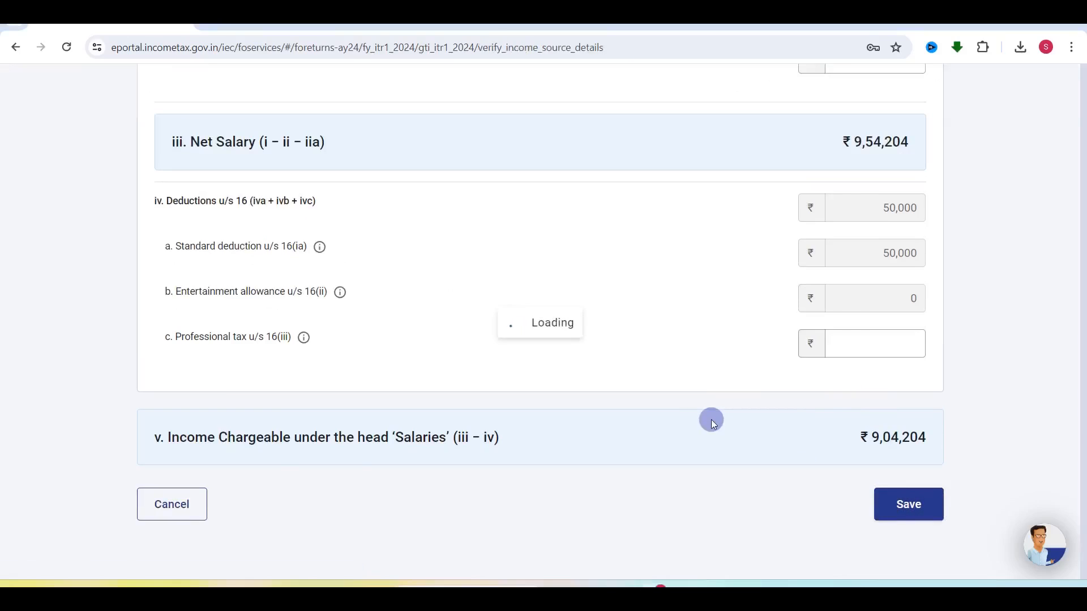
# Examine Form 16 for other reported income, gross total income and the Chapter VI-A deductions.
pyautogui.hotkey('alt', 'Tab')
pyautogui.scroll(-4, 641, 394)
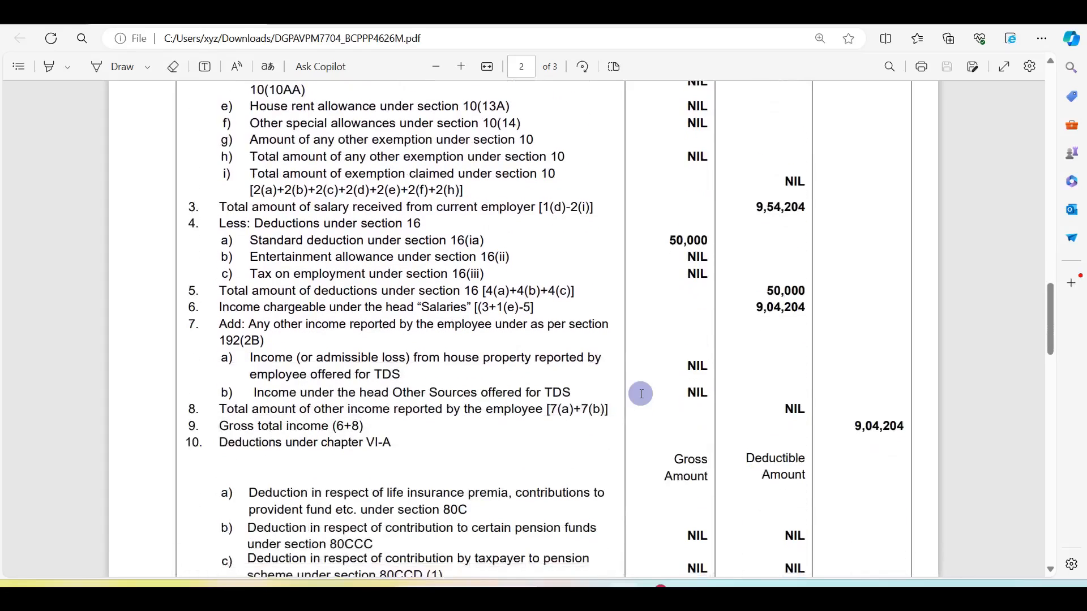
pyautogui.scroll(-11, 641, 394)
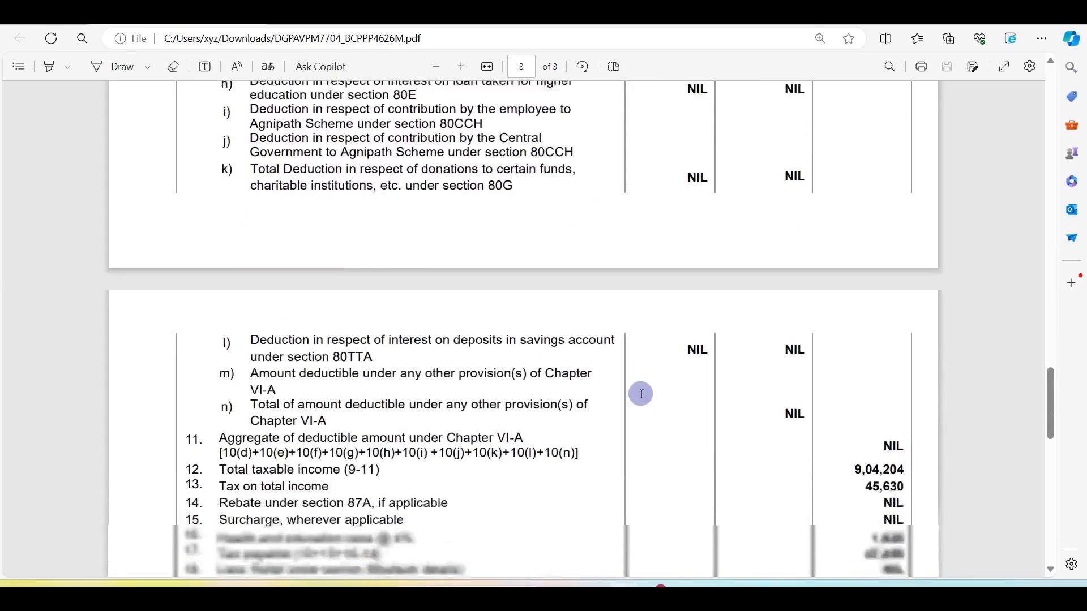
pyautogui.scroll(11, 757, 355)
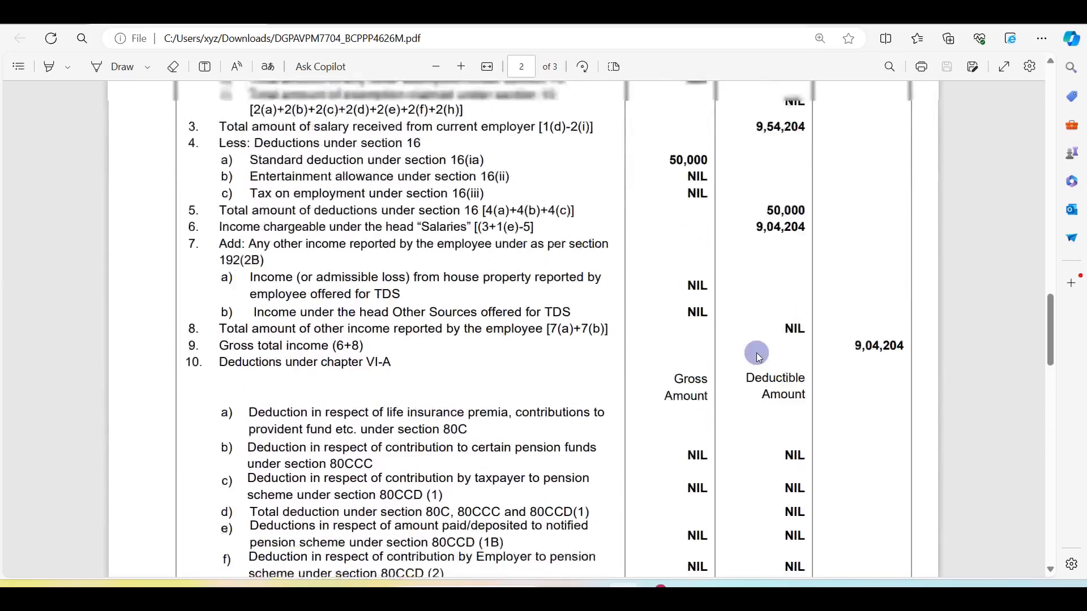
pyautogui.scroll(1, 757, 355)
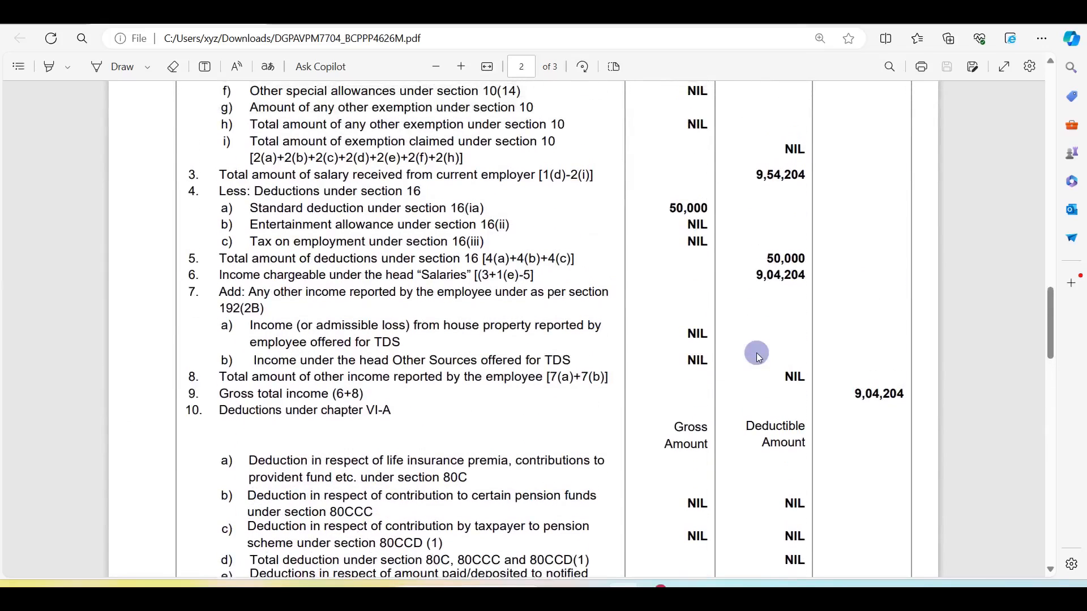
pyautogui.scroll(-3, 757, 354)
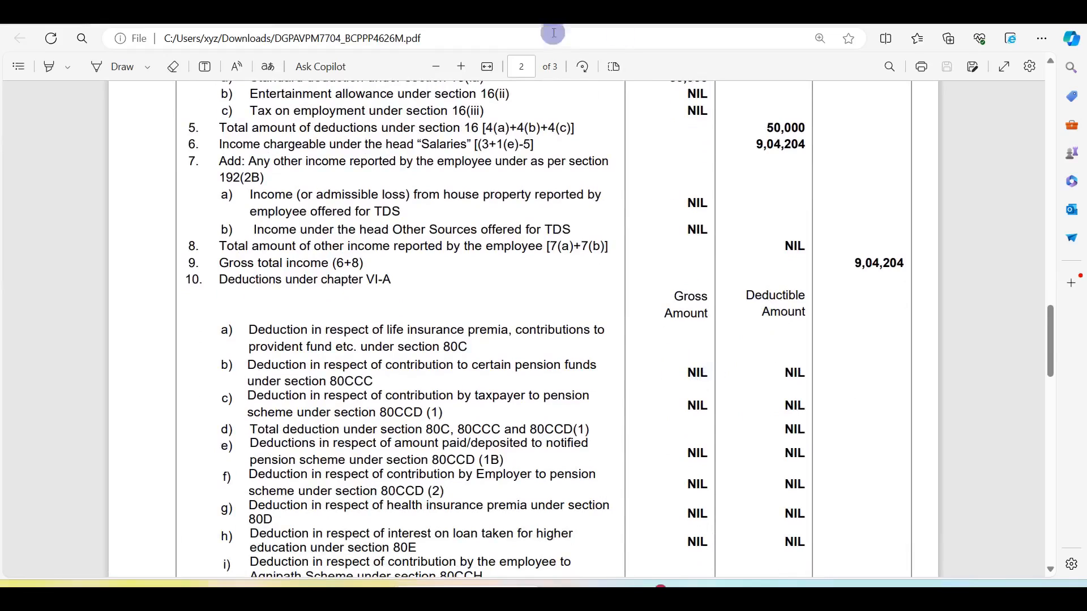
pyautogui.scroll(3, 620, 348)
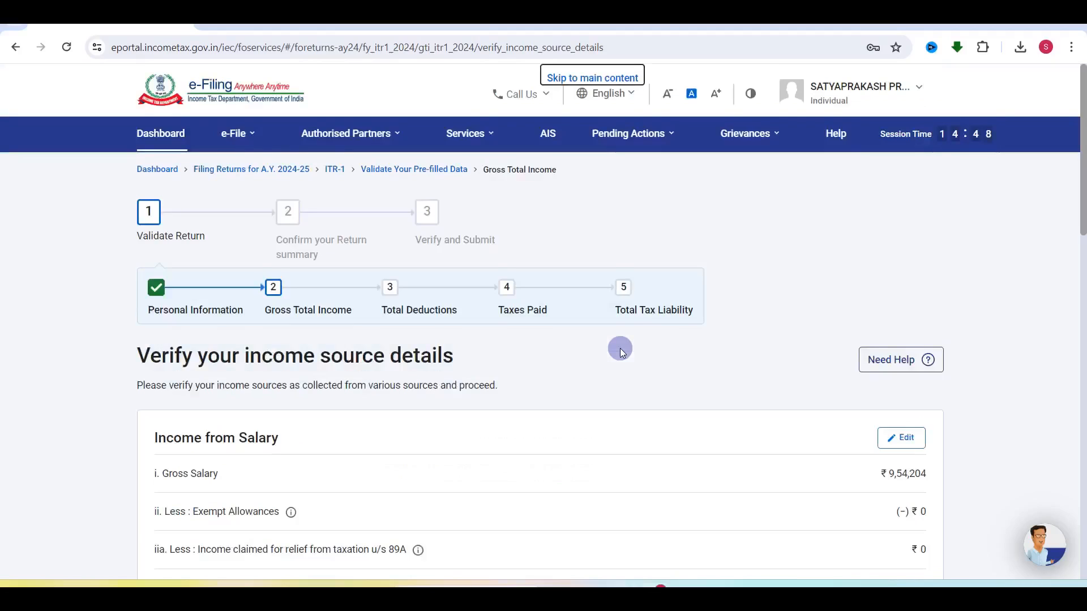
# Add a Self Occupied house property with 200000 interest payable on borrowed capital to the income details.
pyautogui.scroll(-8, 621, 347)
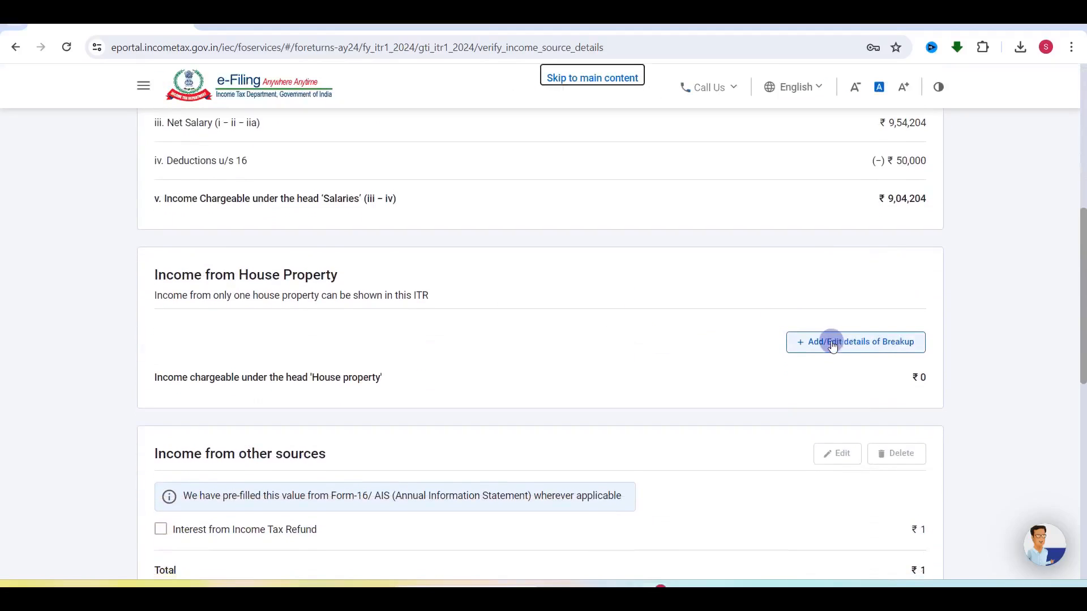
pyautogui.click(893, 339)
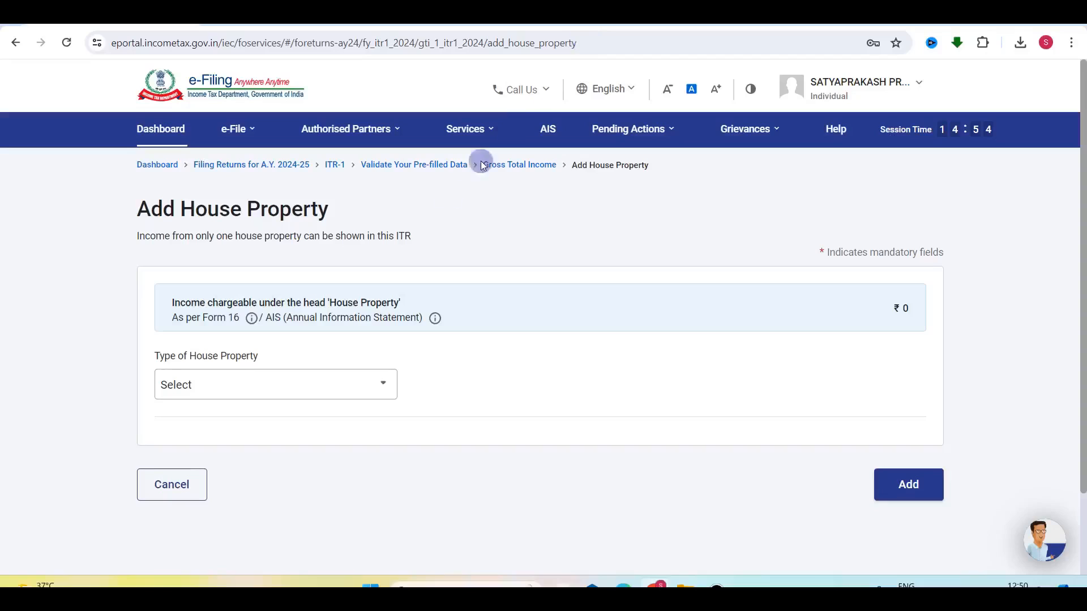
pyautogui.click(241, 385)
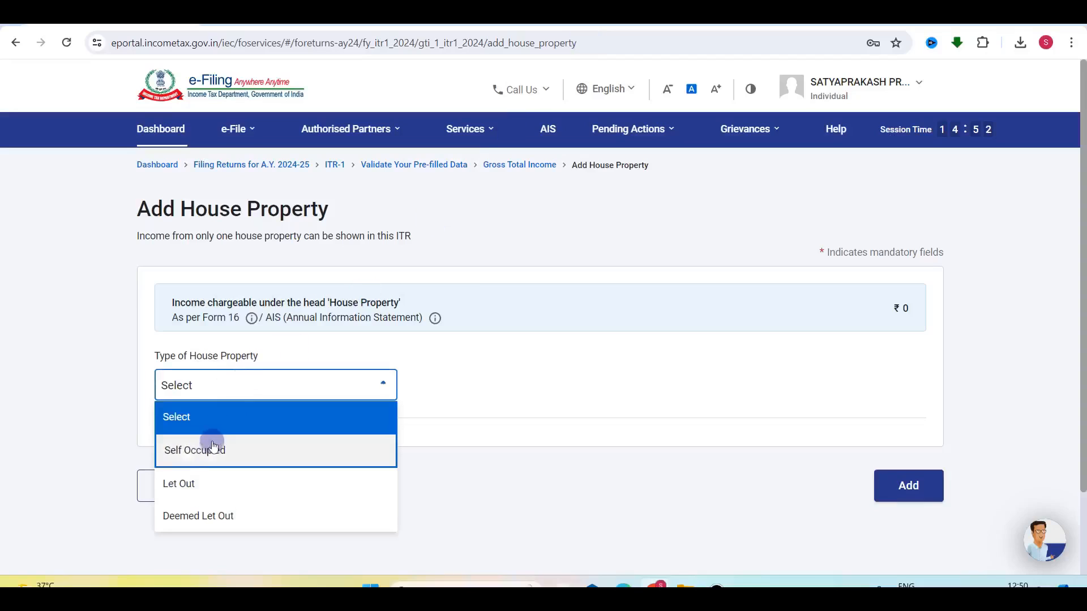
pyautogui.click(267, 453)
pyautogui.scroll(-2, 453, 422)
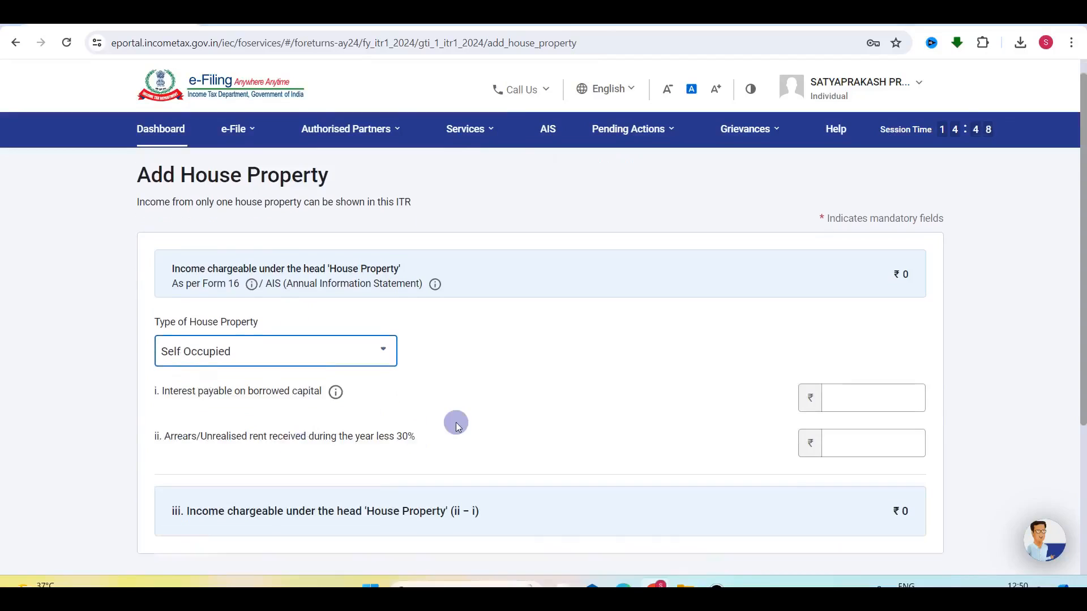
pyautogui.click(842, 302)
pyautogui.write('20000')
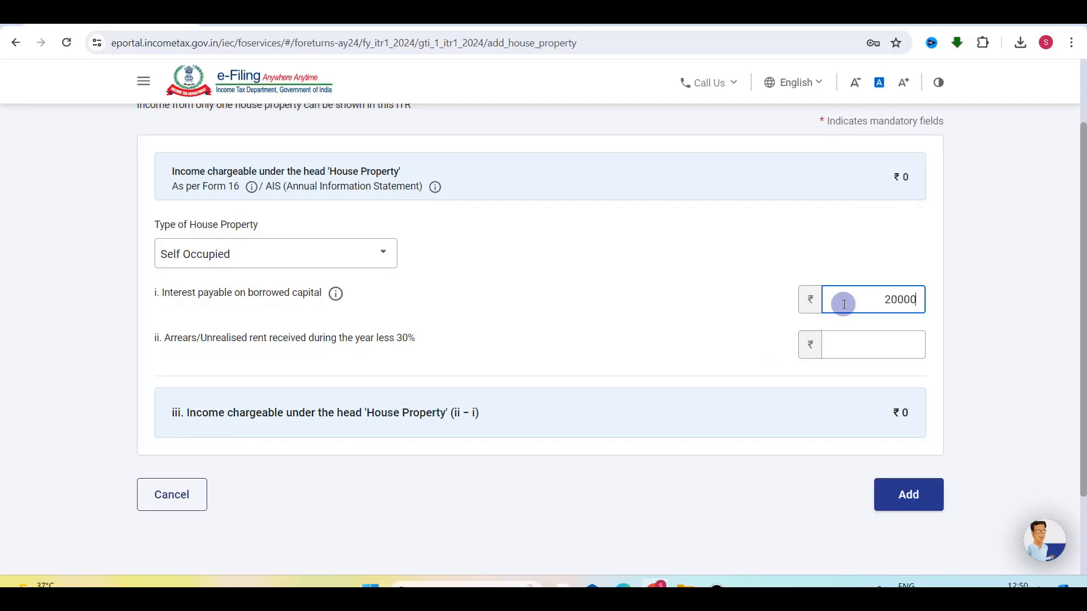
pyautogui.write('0')
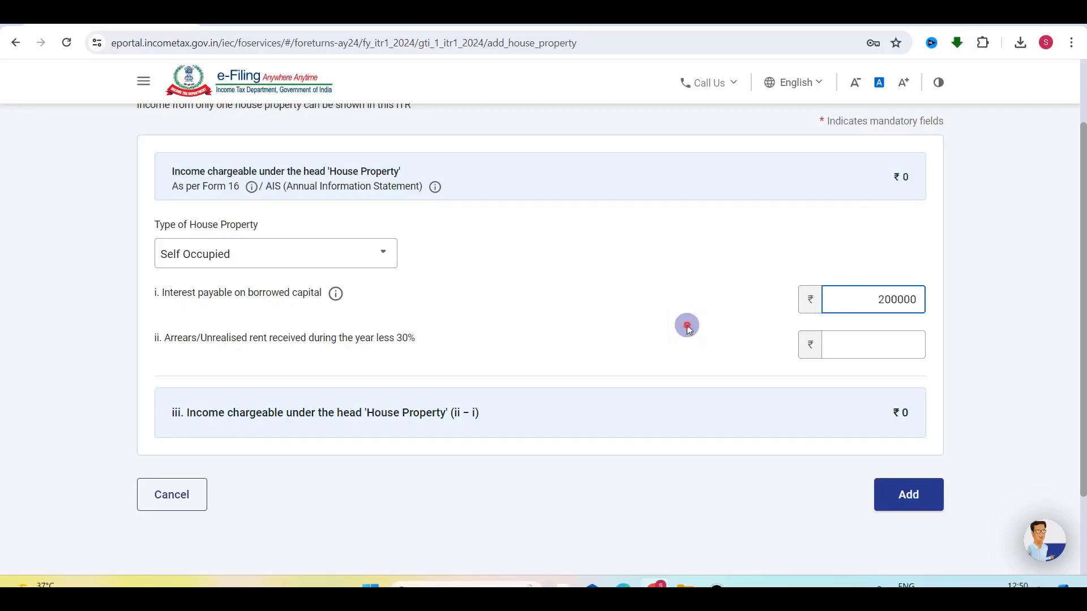
pyautogui.click(688, 327)
pyautogui.click(925, 503)
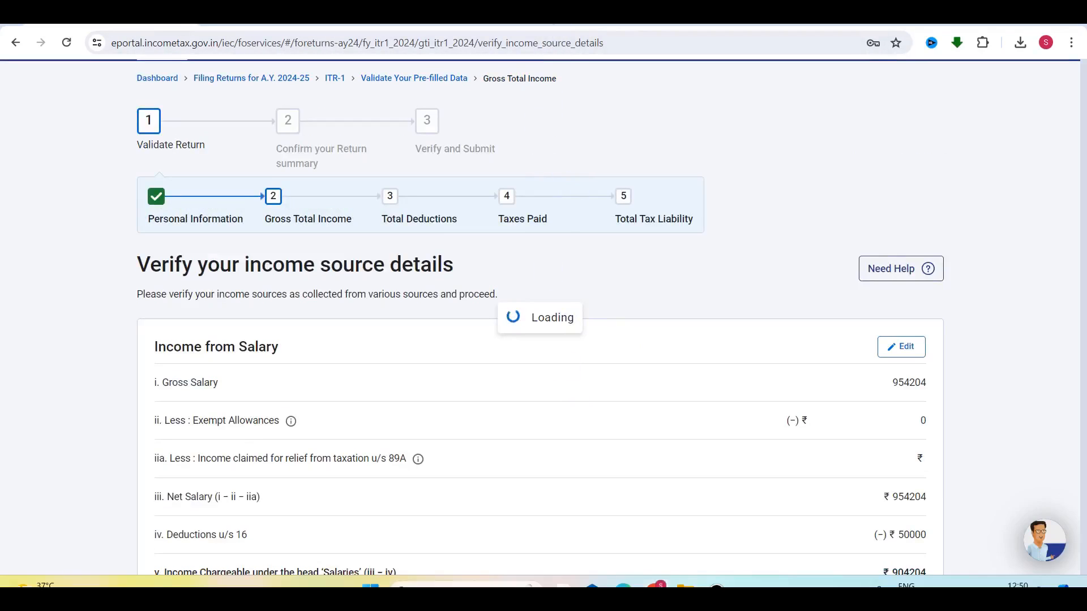
# Add savings bank interest of 2,000 to the income from other sources and submit the income questions.
pyautogui.scroll(-8, 534, 334)
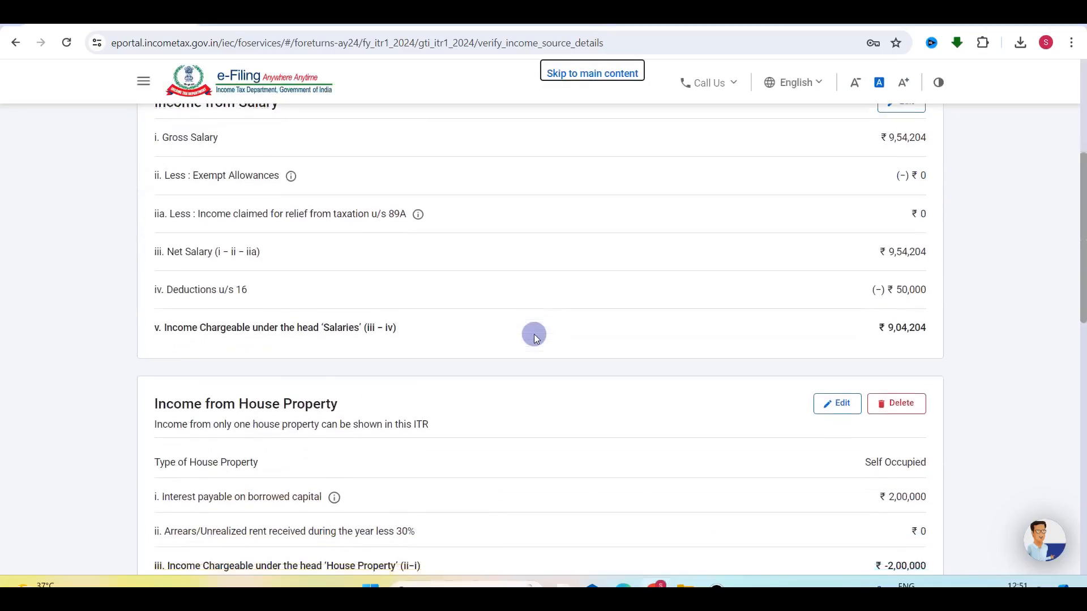
pyautogui.scroll(-1, 534, 334)
pyautogui.scroll(-4, 783, 308)
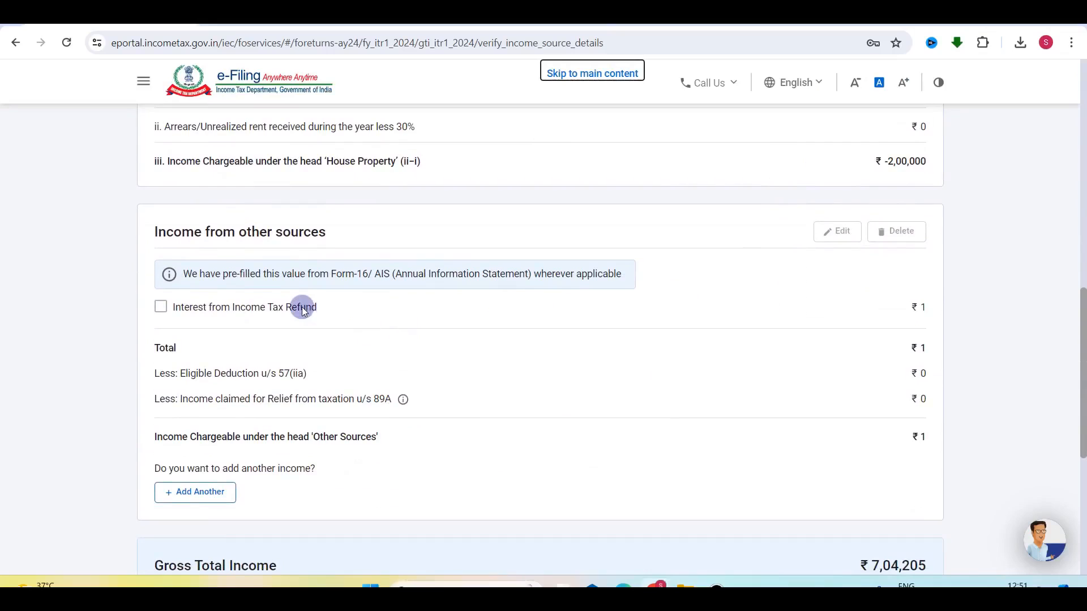
pyautogui.scroll(-2, 301, 307)
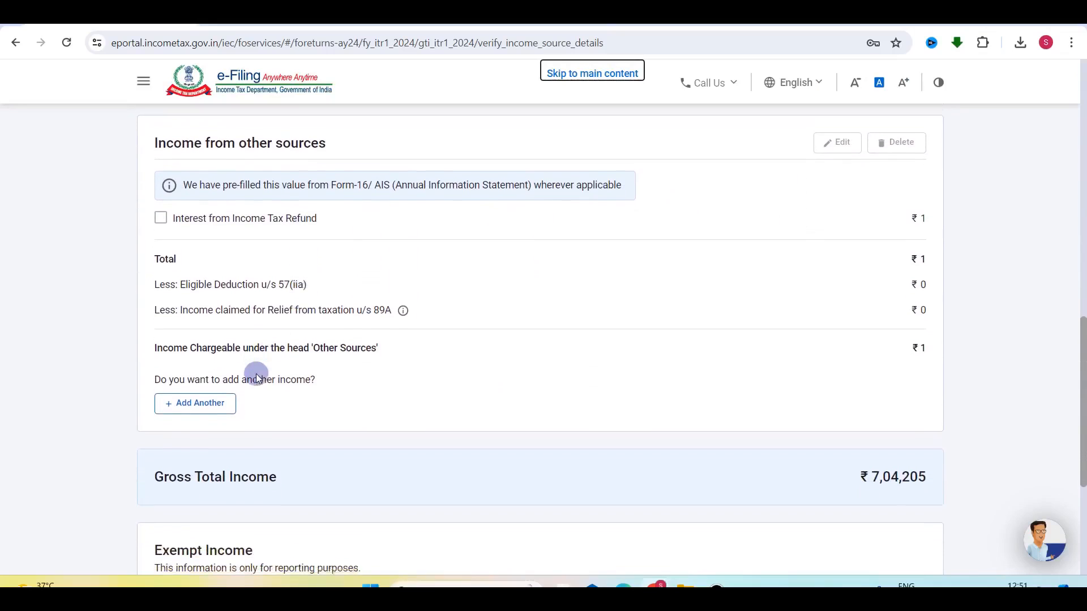
pyautogui.scroll(-1, 256, 375)
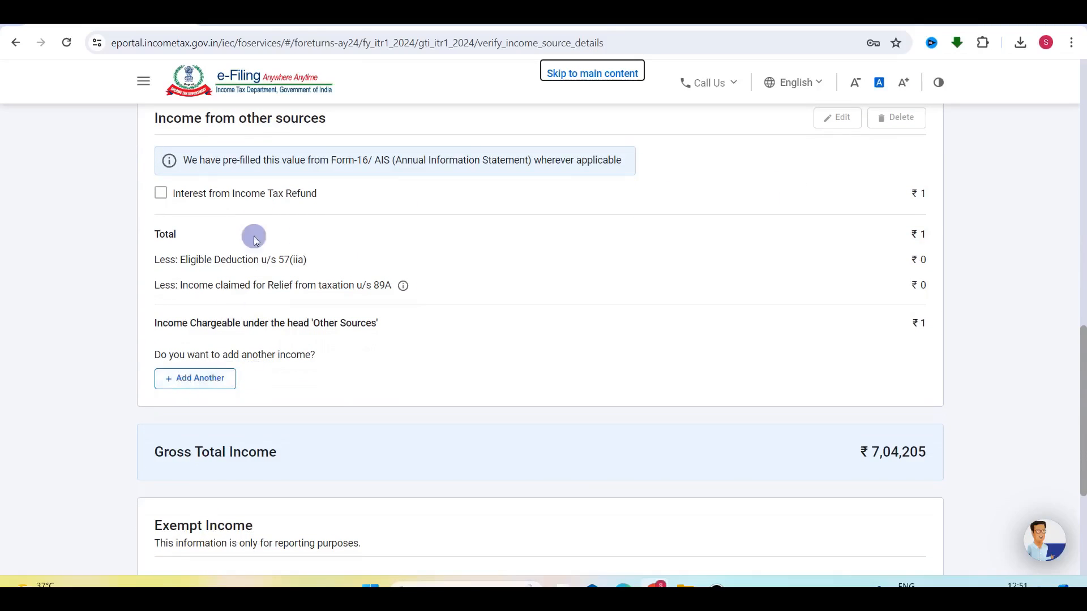
pyautogui.click(186, 378)
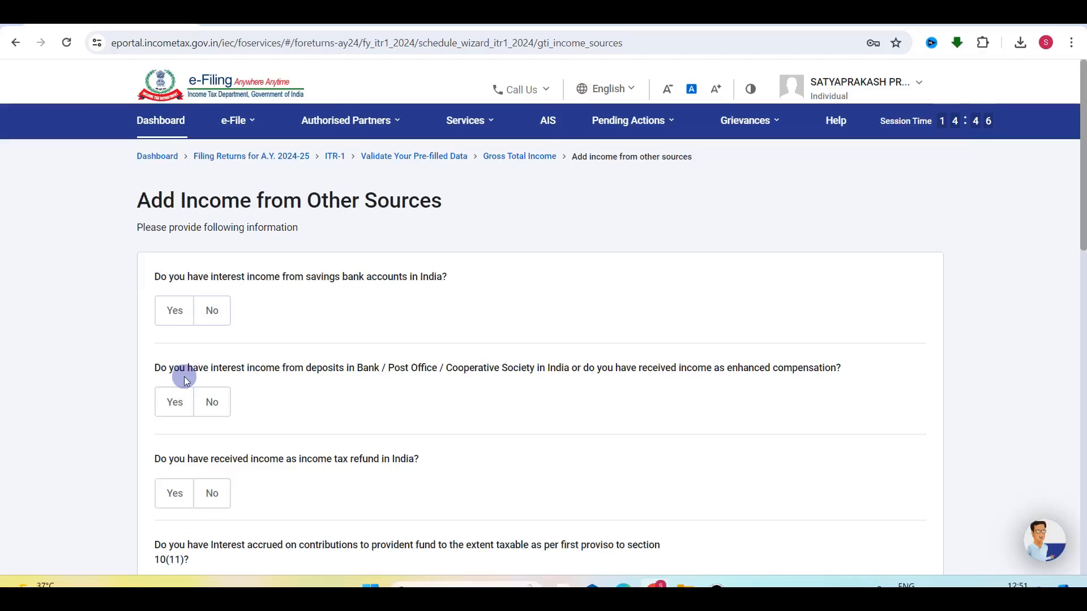
pyautogui.click(174, 325)
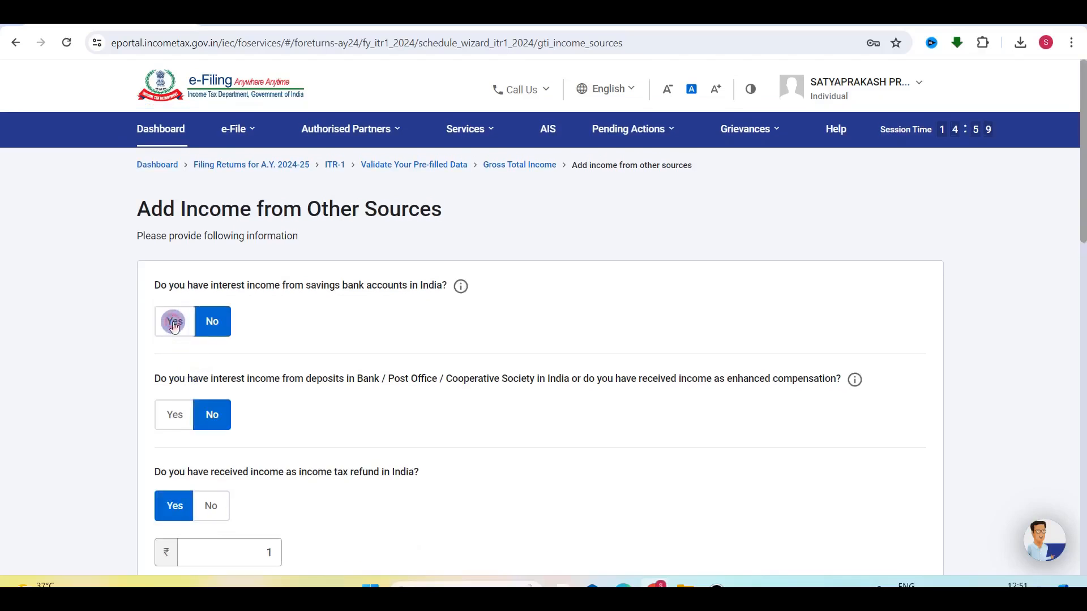
pyautogui.click(224, 367)
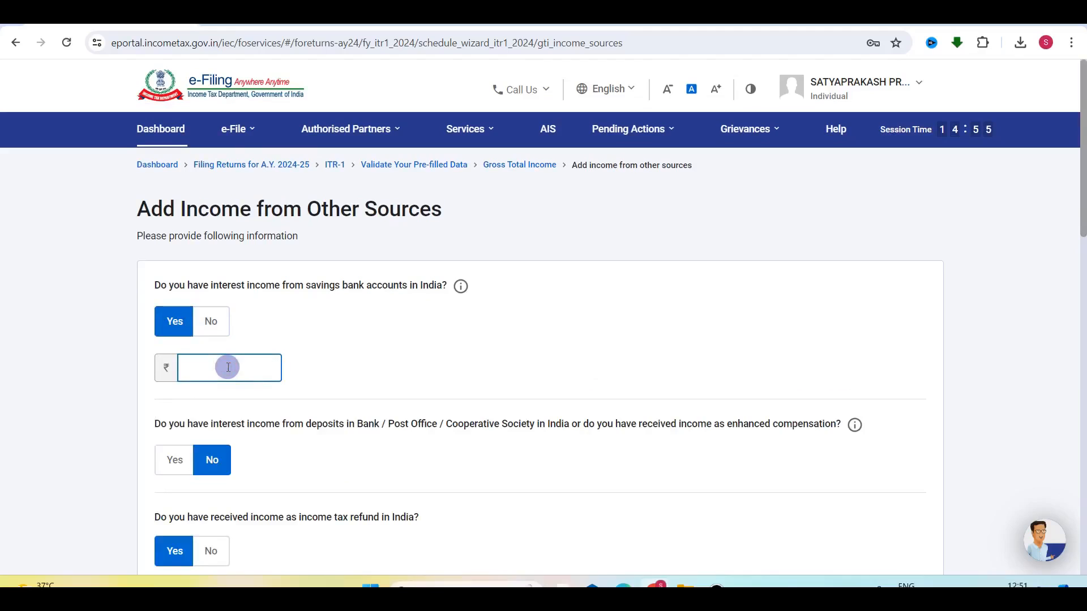
pyautogui.click(464, 388)
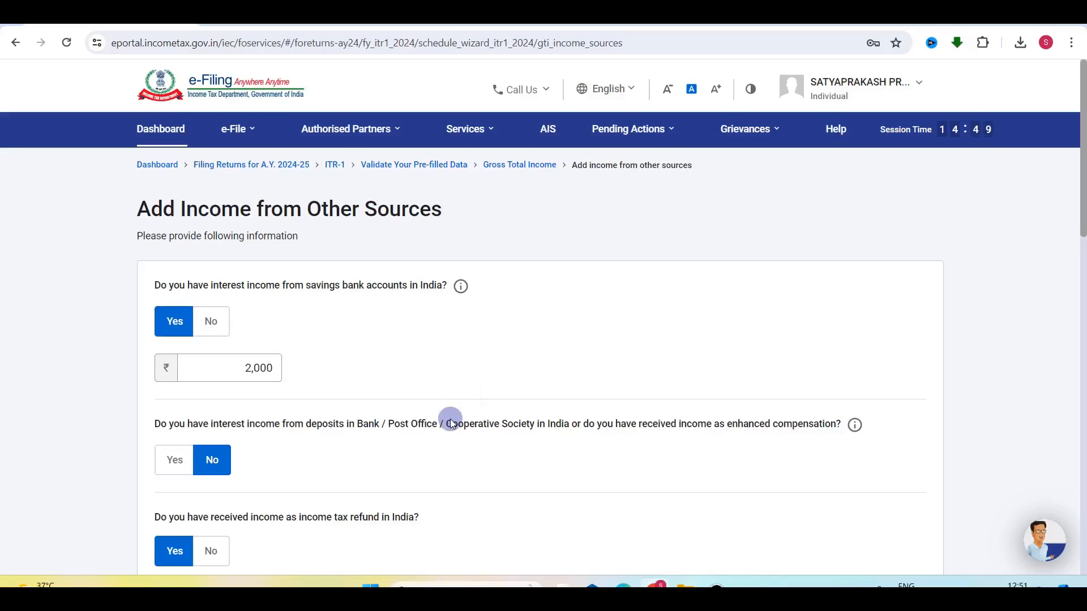
pyautogui.scroll(-10, 447, 419)
pyautogui.scroll(-4, 450, 422)
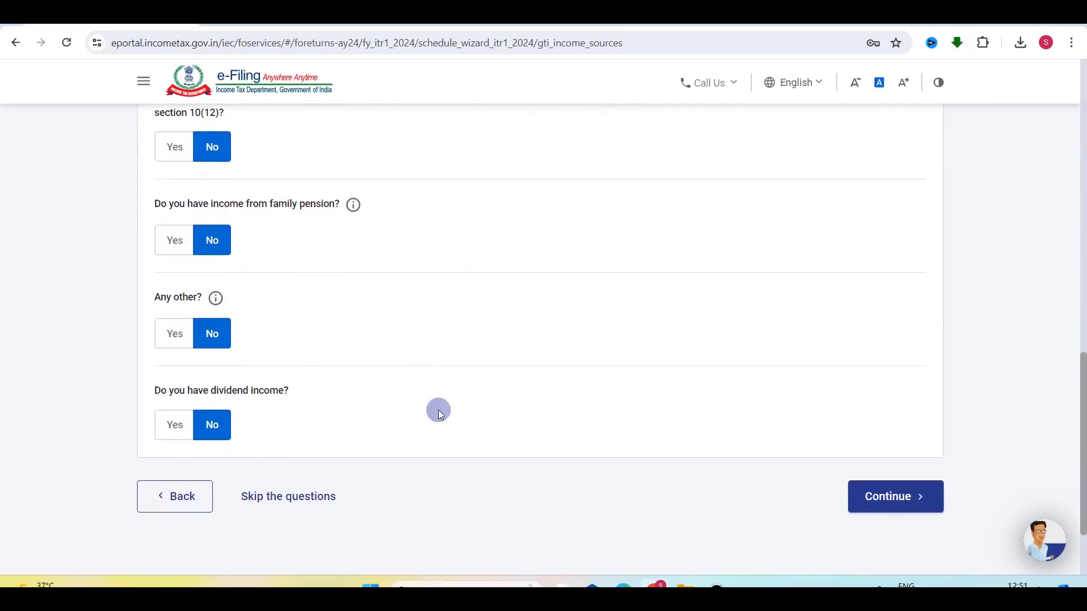
pyautogui.scroll(-2, 436, 407)
pyautogui.click(895, 429)
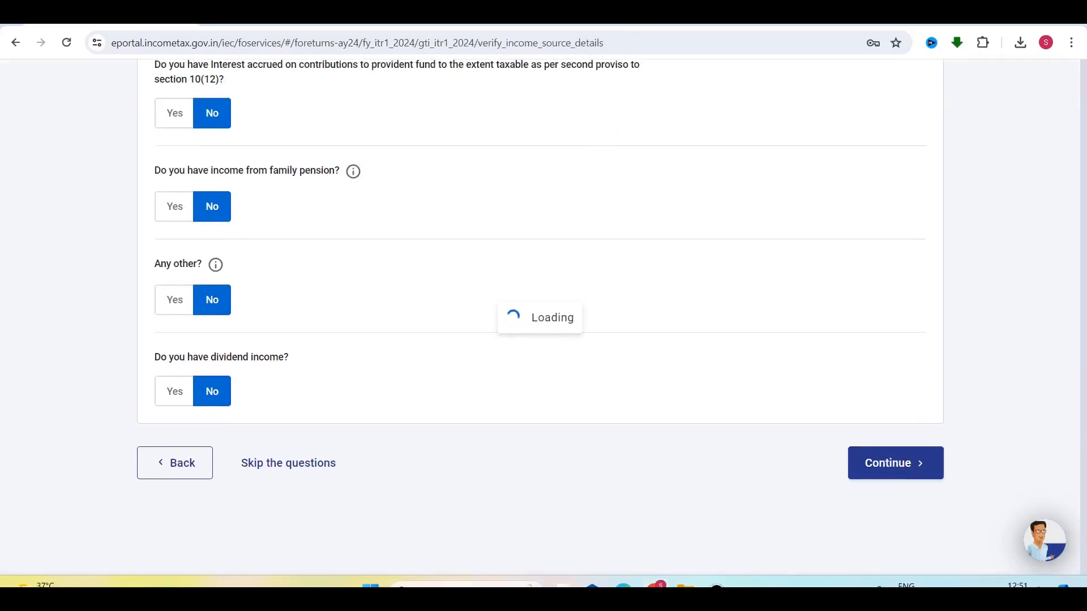
# Confirm the income source details without adding exempt income and open the Total Deductions section.
pyautogui.scroll(-7, 577, 334)
pyautogui.scroll(-12, 577, 334)
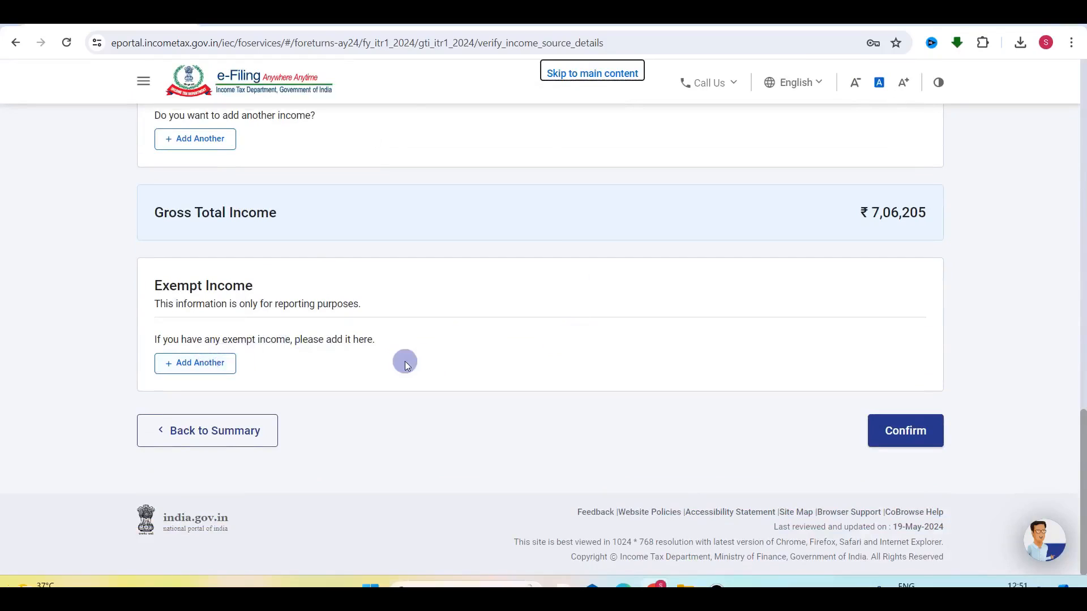
pyautogui.click(911, 445)
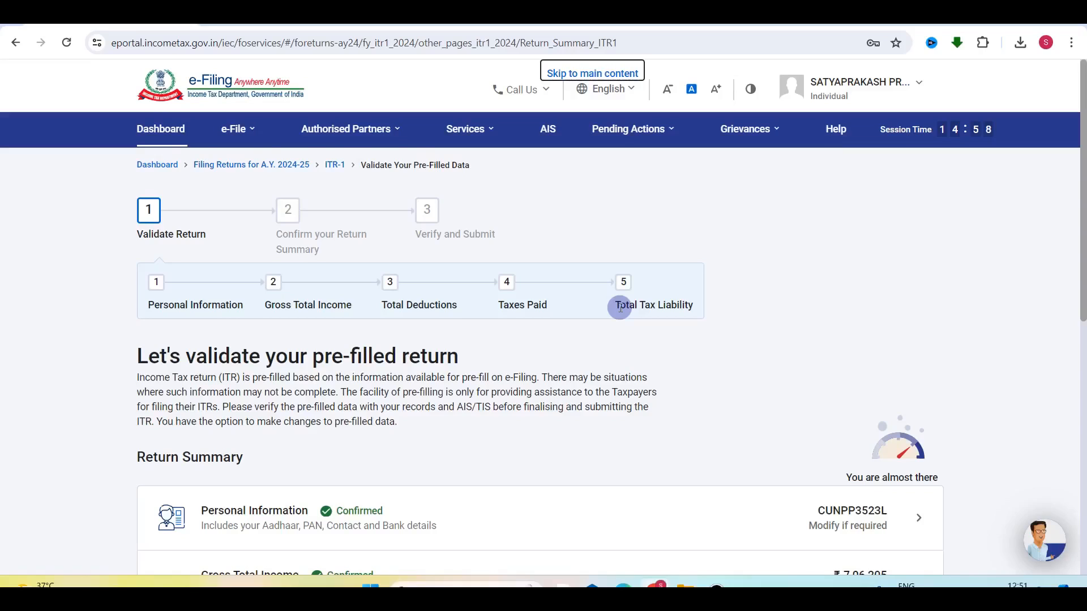
pyautogui.scroll(-6, 620, 307)
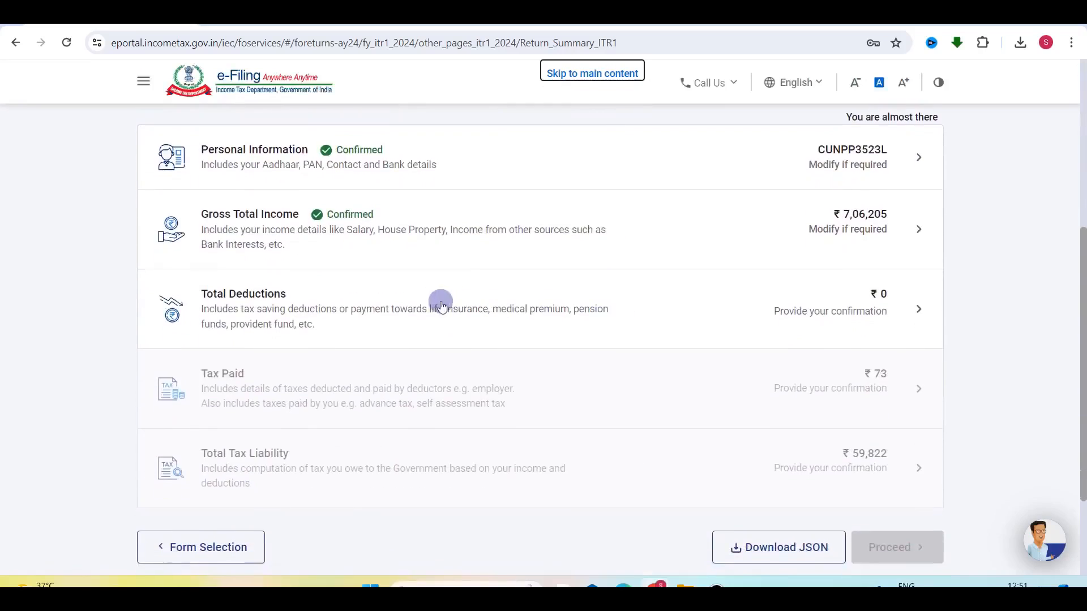
pyautogui.click(794, 312)
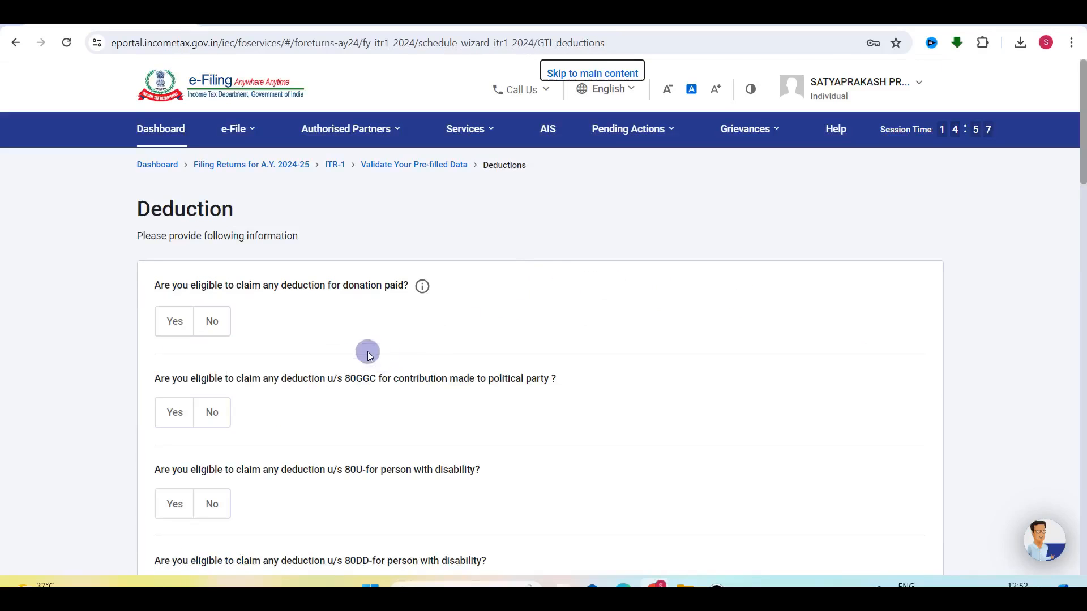
# Answer Yes to the section 80C question and set the claimed deduction to 150000.
pyautogui.scroll(-5, 367, 426)
pyautogui.scroll(-9, 368, 426)
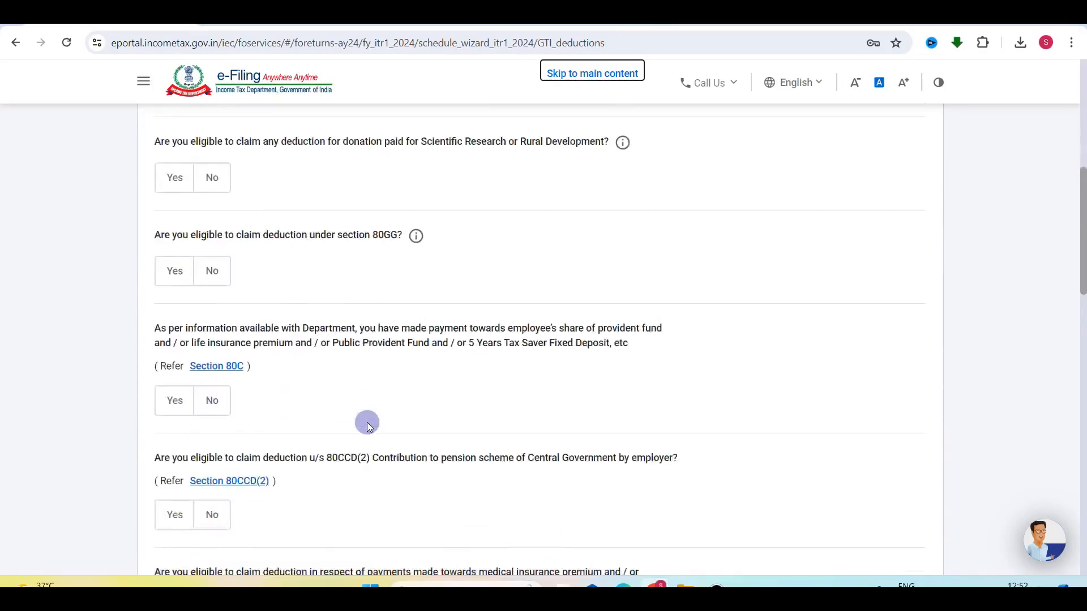
pyautogui.scroll(-7, 368, 425)
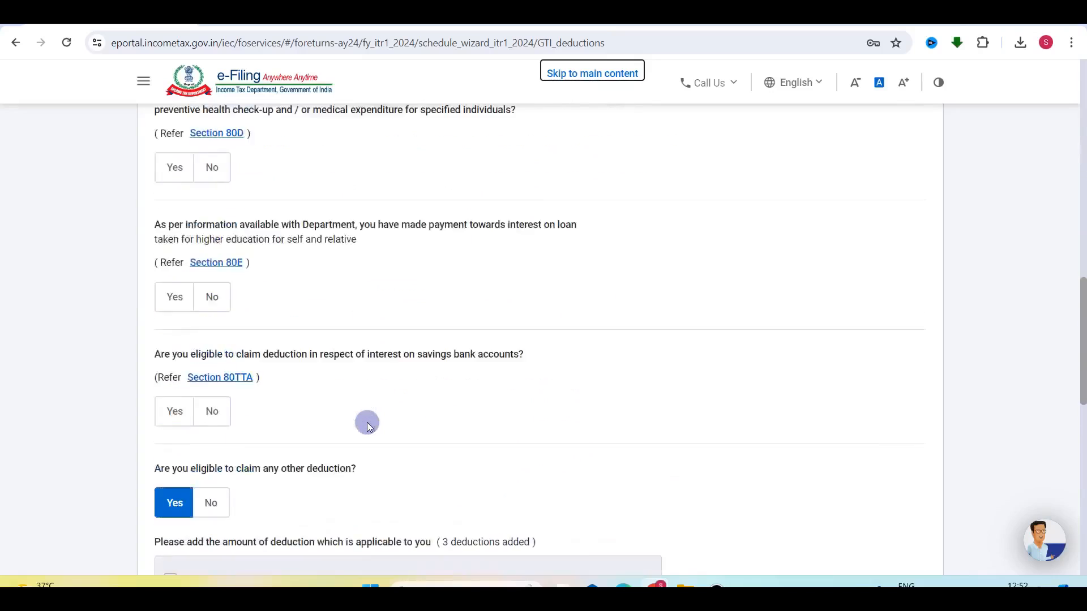
pyautogui.scroll(6, 367, 426)
pyautogui.scroll(6, 368, 426)
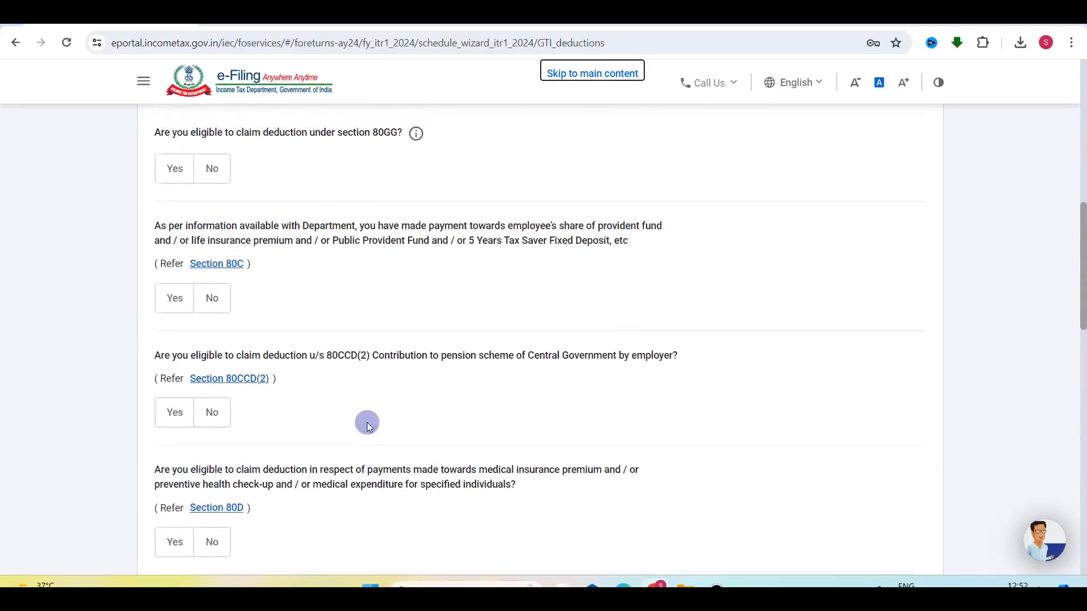
pyautogui.click(173, 340)
pyautogui.click(205, 380)
pyautogui.click(219, 403)
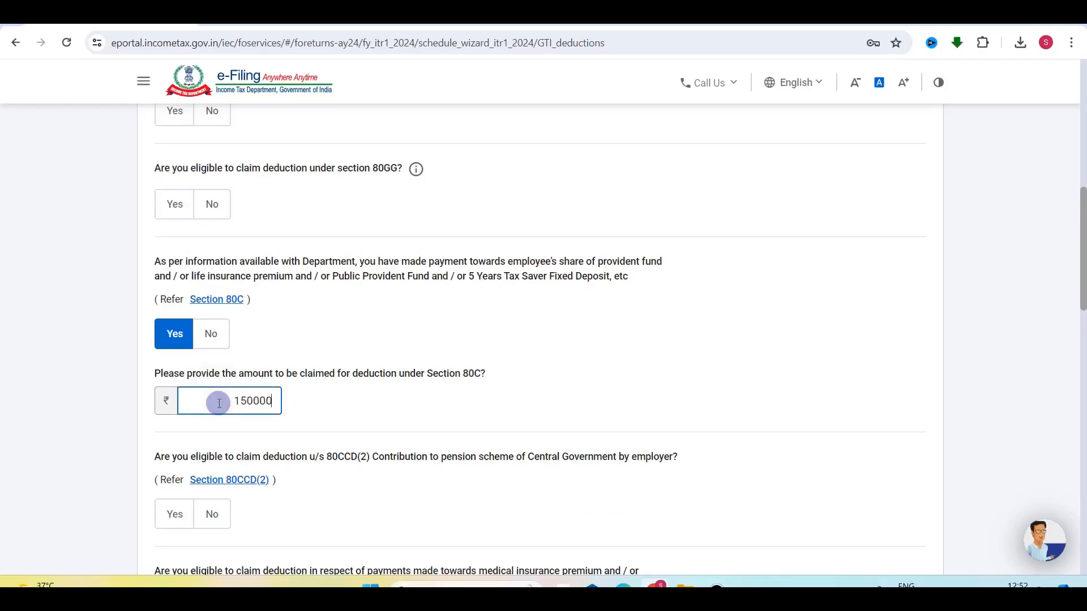
pyautogui.click(455, 420)
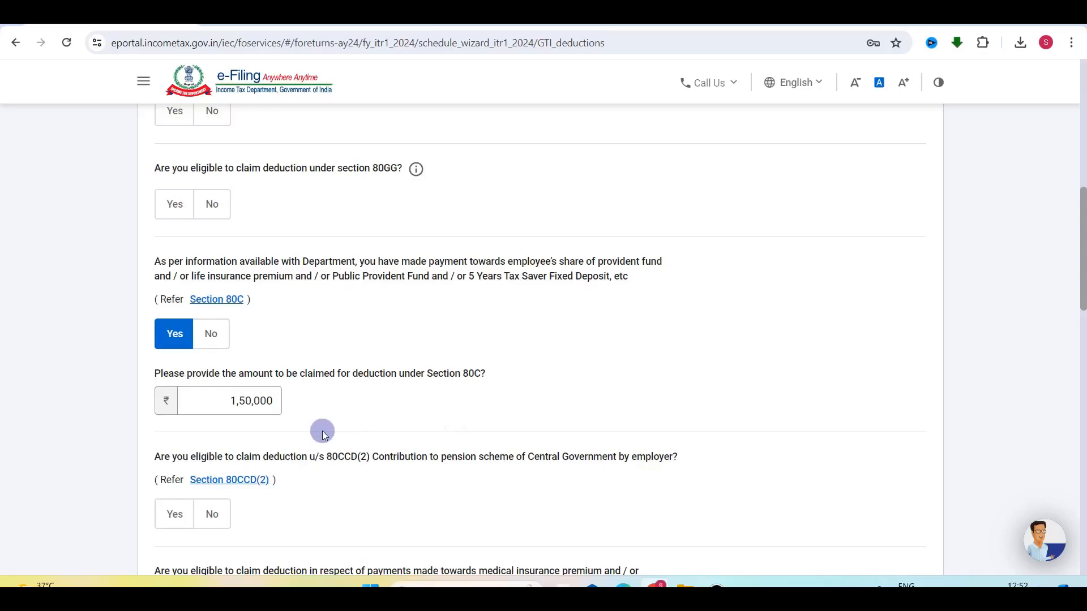
# Answer Yes to the section 80D medical insurance and section 80TTA savings interest deduction questions.
pyautogui.scroll(-2, 324, 434)
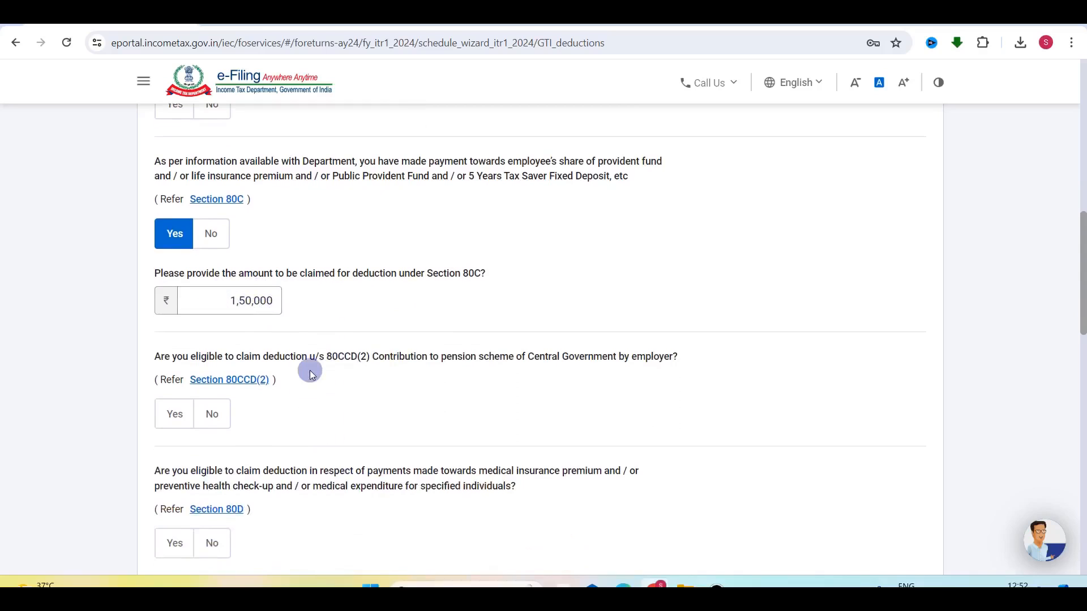
pyautogui.scroll(-4, 310, 371)
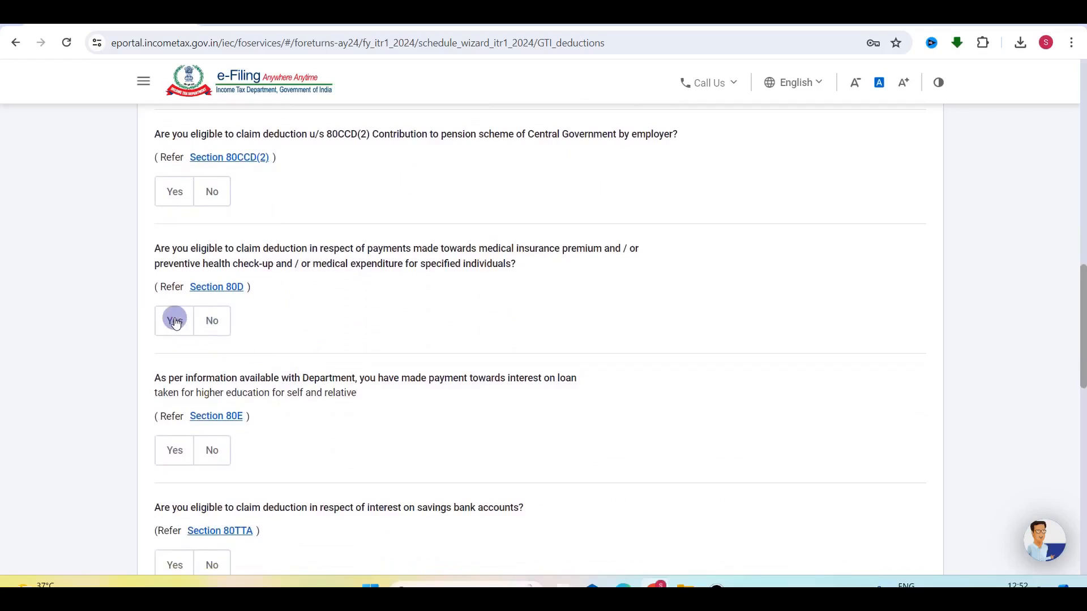
pyautogui.click(175, 321)
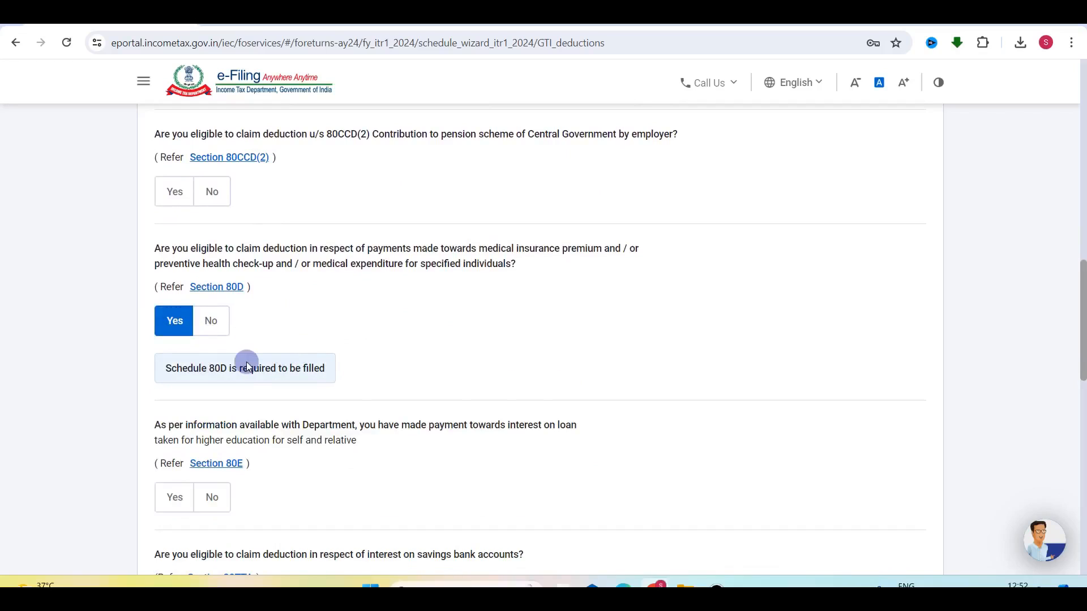
pyautogui.scroll(-3, 249, 362)
pyautogui.scroll(-2, 246, 365)
pyautogui.click(177, 331)
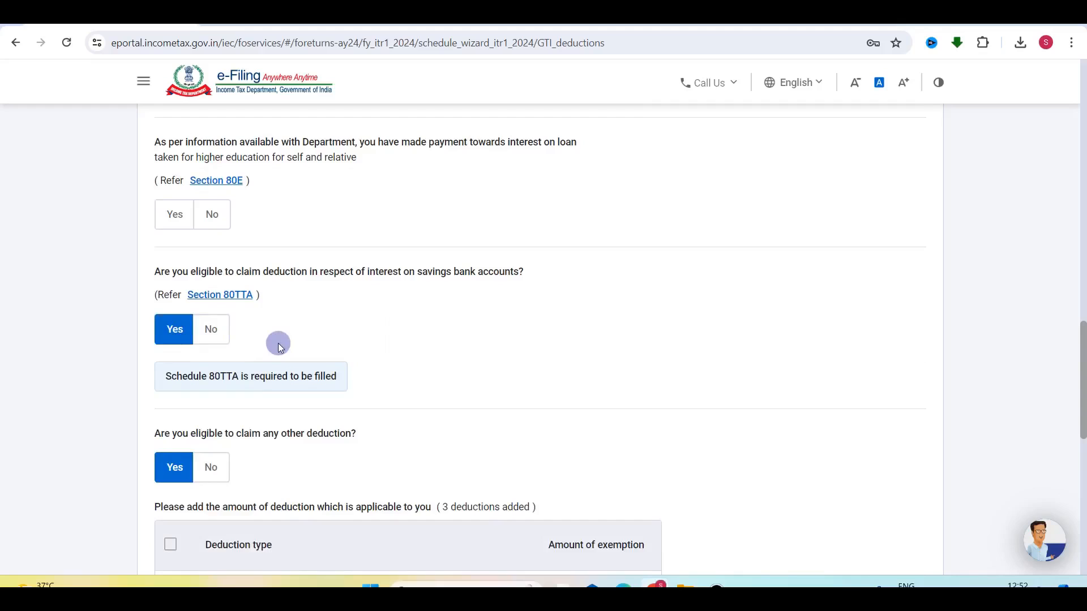
# Deselect 80EE, 80EEA and 80EEB under other deductions and submit the deduction questions.
pyautogui.scroll(-1, 277, 344)
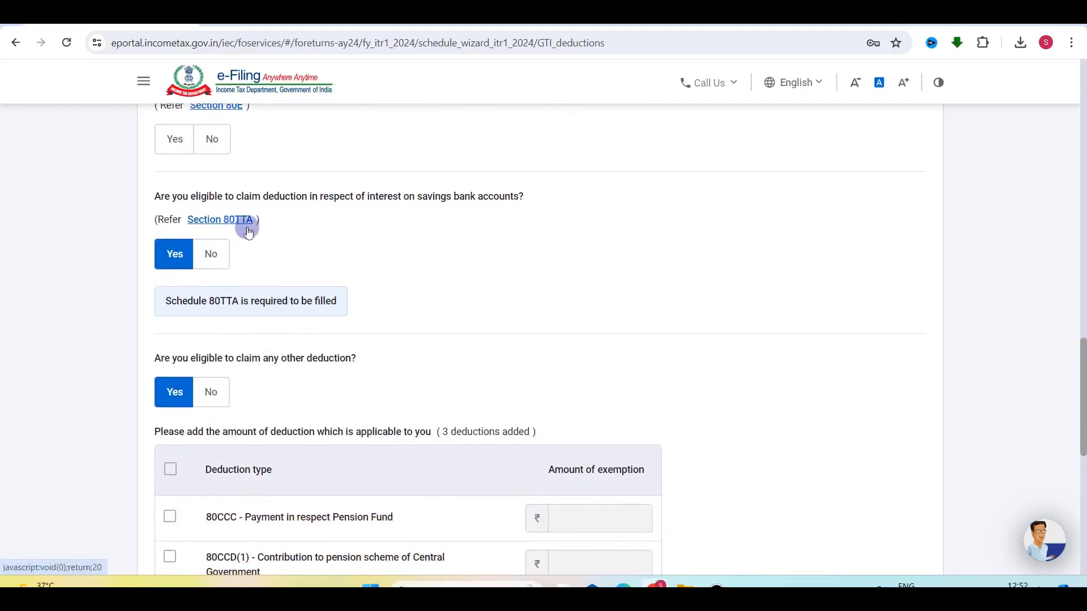
pyautogui.scroll(-3, 341, 320)
pyautogui.scroll(-4, 341, 319)
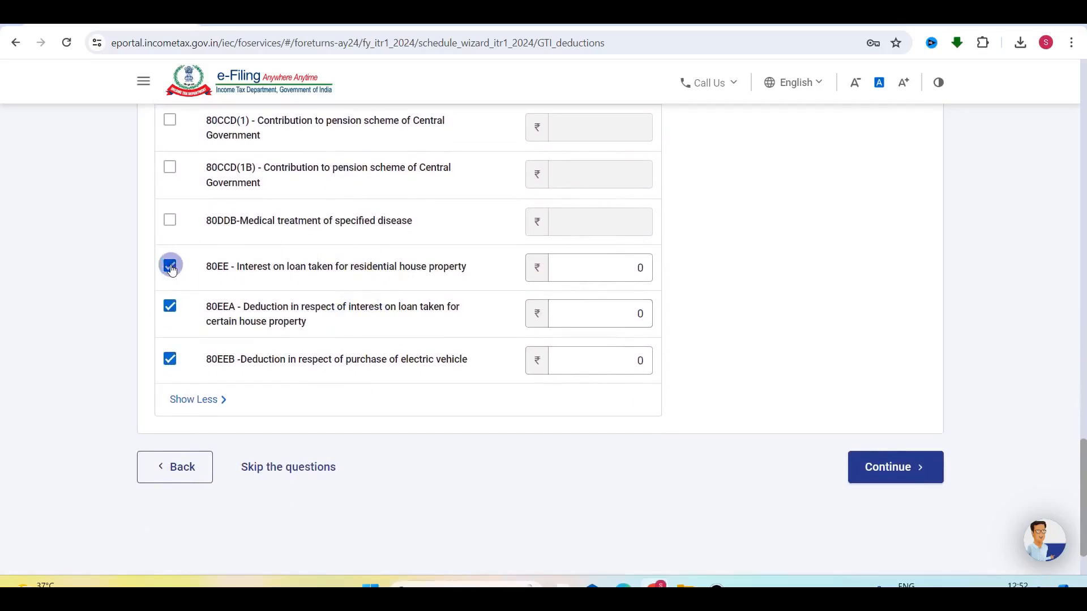
pyautogui.click(170, 266)
pyautogui.click(170, 309)
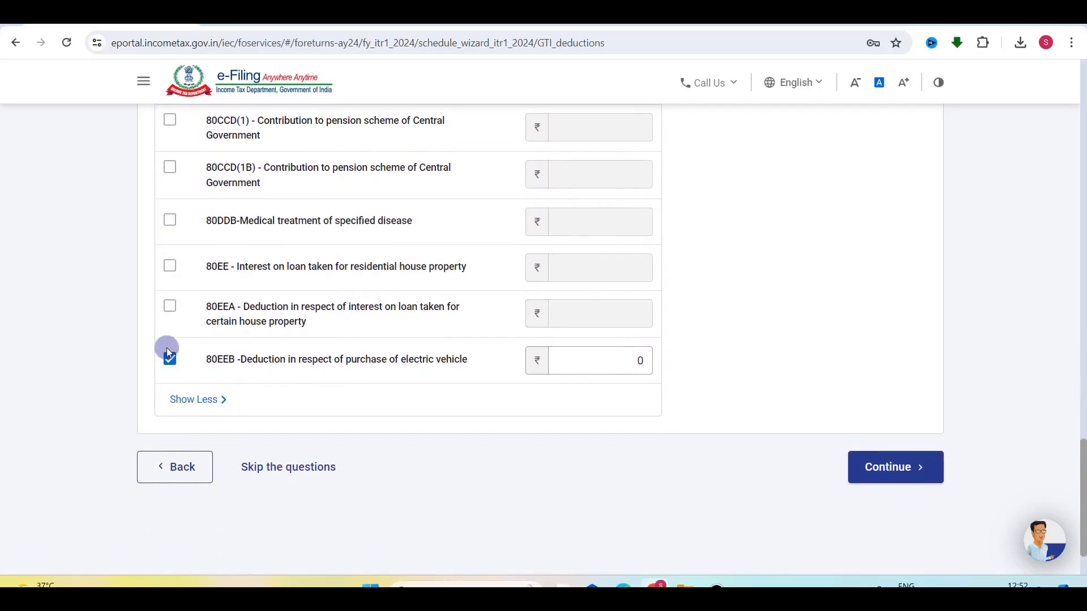
pyautogui.click(170, 358)
pyautogui.click(892, 470)
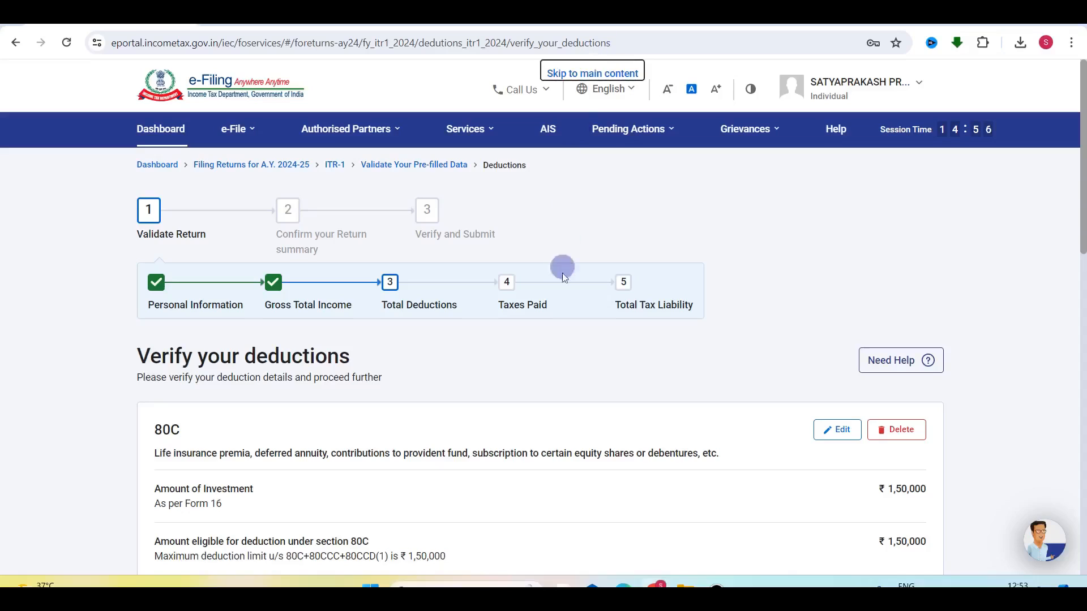
# Edit the 80D deduction, answering No to the self/family senior citizen question and setting Preventive Health Checkup for Self & Family to 5000.
pyautogui.scroll(-3, 573, 443)
pyautogui.scroll(-2, 866, 311)
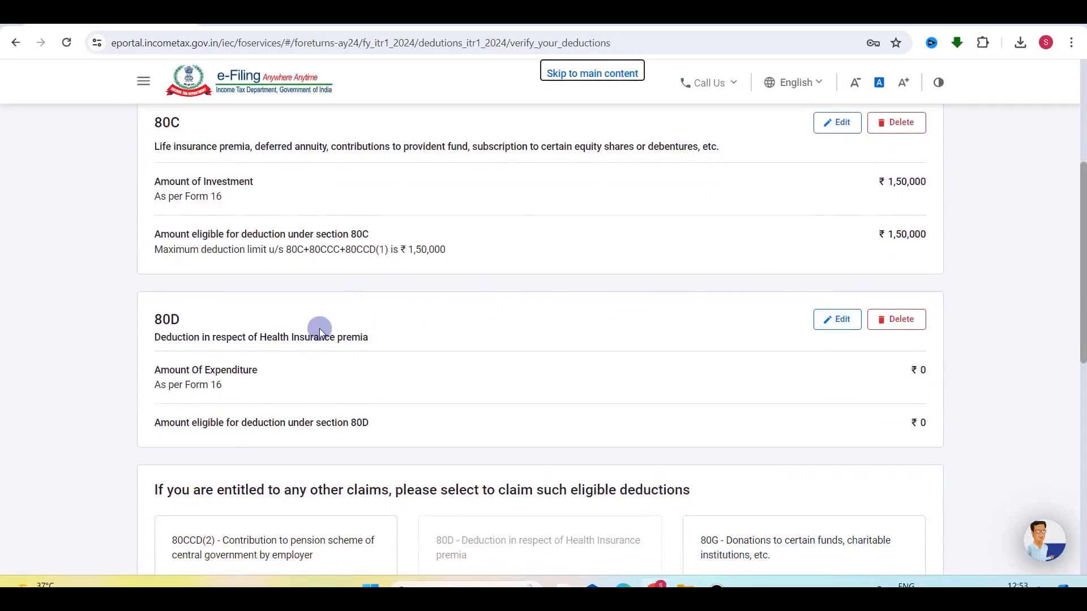
pyautogui.click(838, 320)
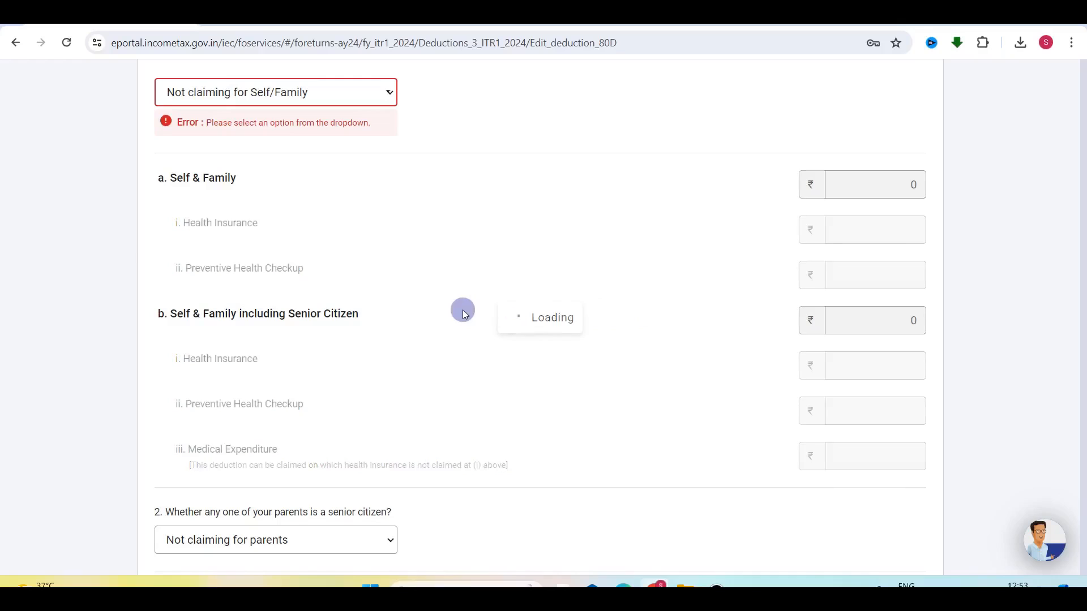
pyautogui.scroll(-2, 385, 362)
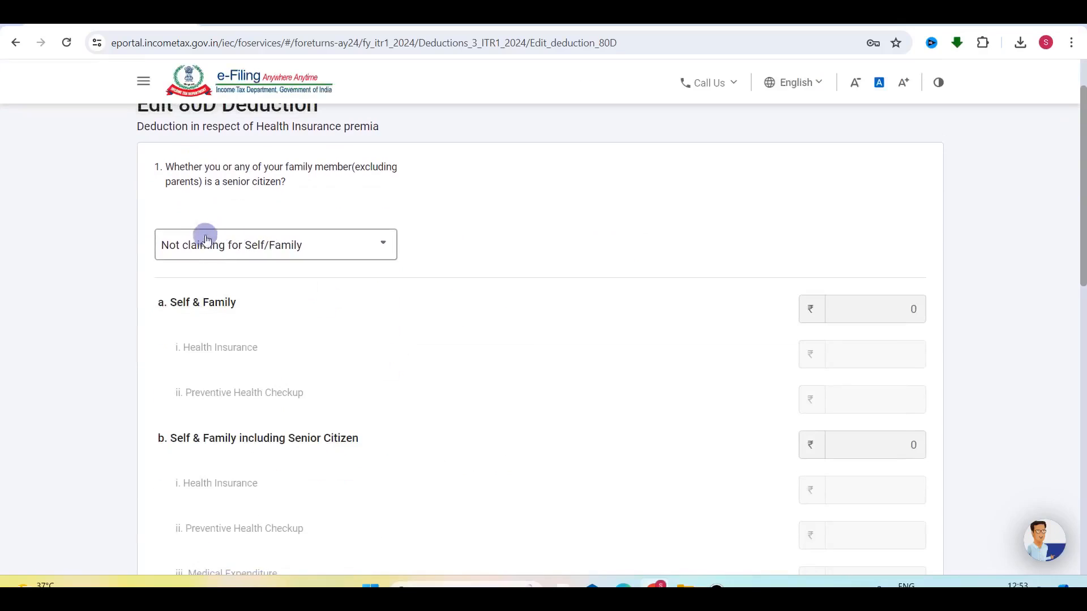
pyautogui.click(260, 245)
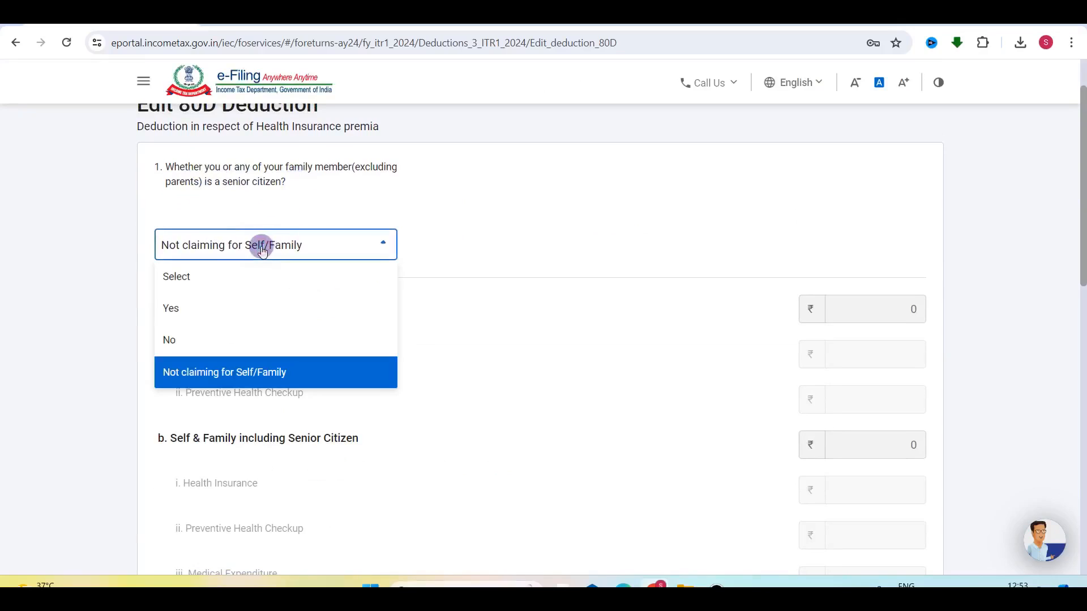
pyautogui.click(184, 342)
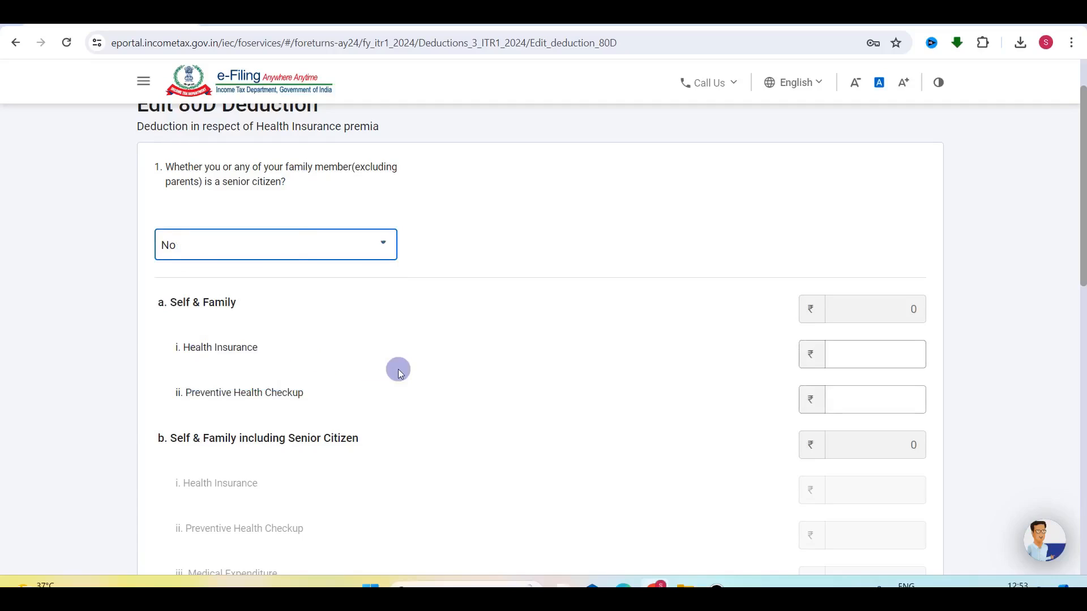
pyautogui.click(861, 363)
pyautogui.click(857, 404)
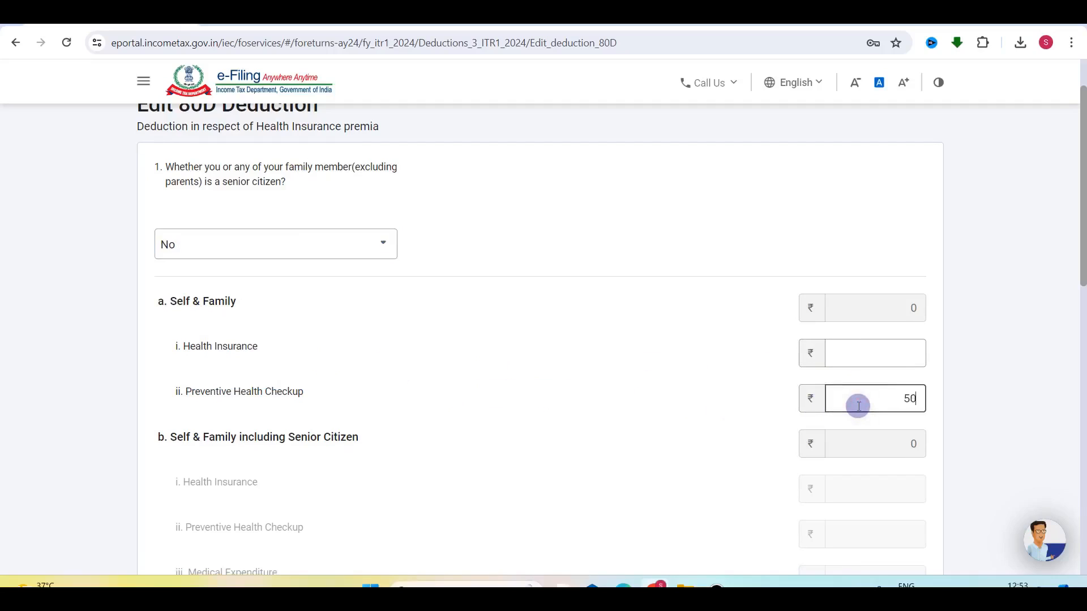
pyautogui.write('5000')
pyautogui.click(610, 361)
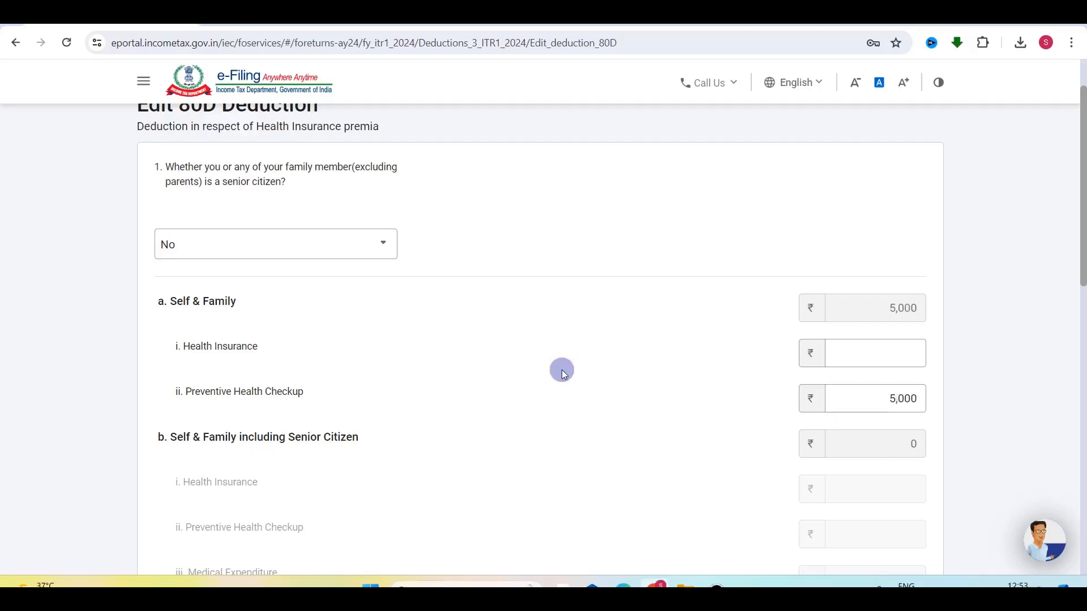
# Try answering Yes to whether any one of the parents is a senior citizen in the 80D form.
pyautogui.scroll(-1, 564, 373)
pyautogui.scroll(-7, 561, 369)
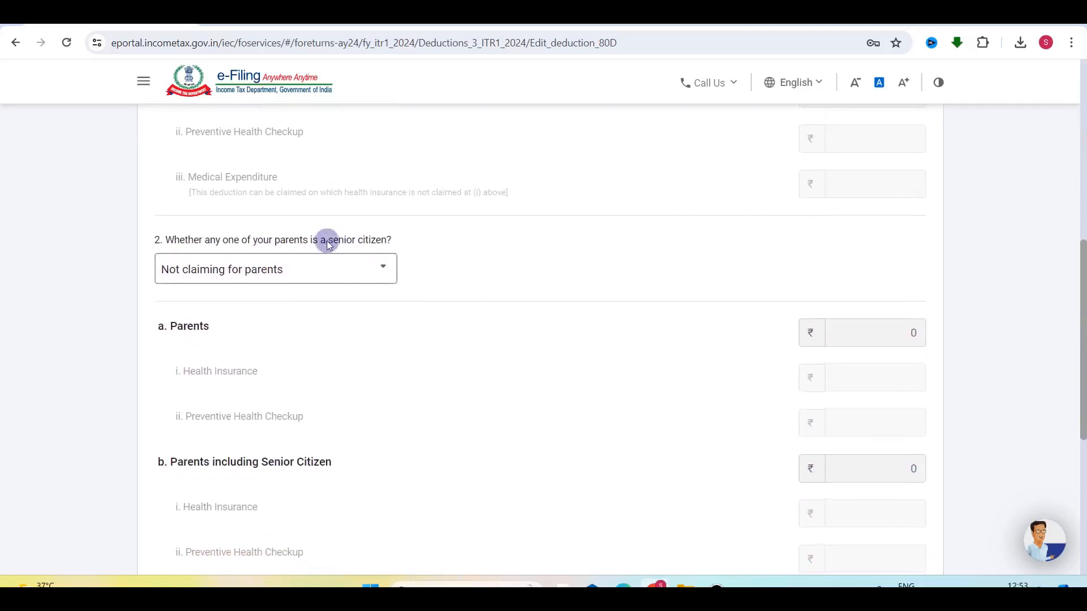
pyautogui.click(251, 271)
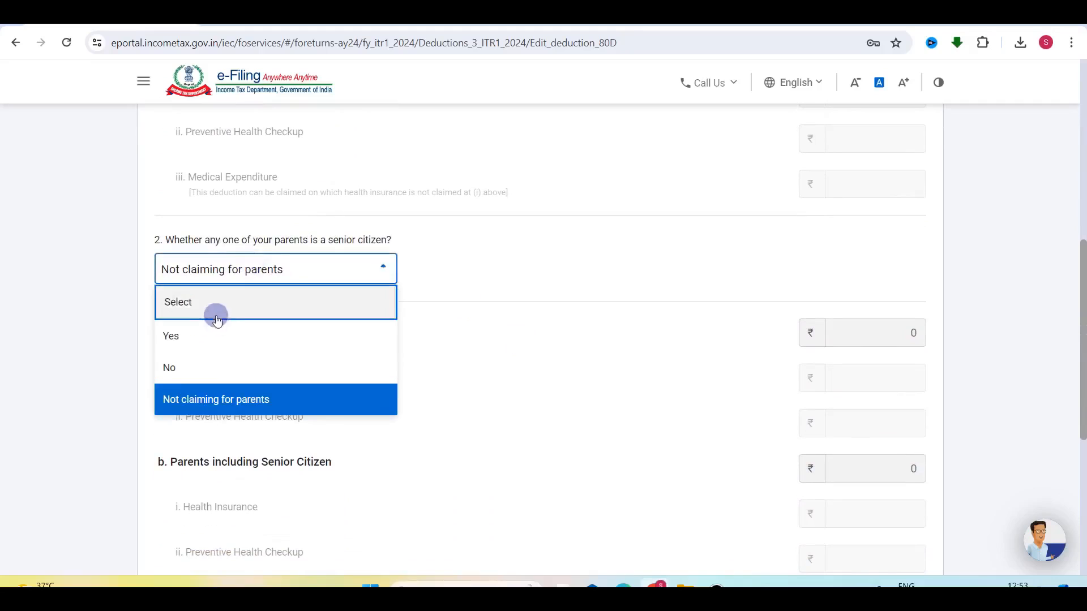
pyautogui.click(194, 335)
pyautogui.scroll(-3, 500, 431)
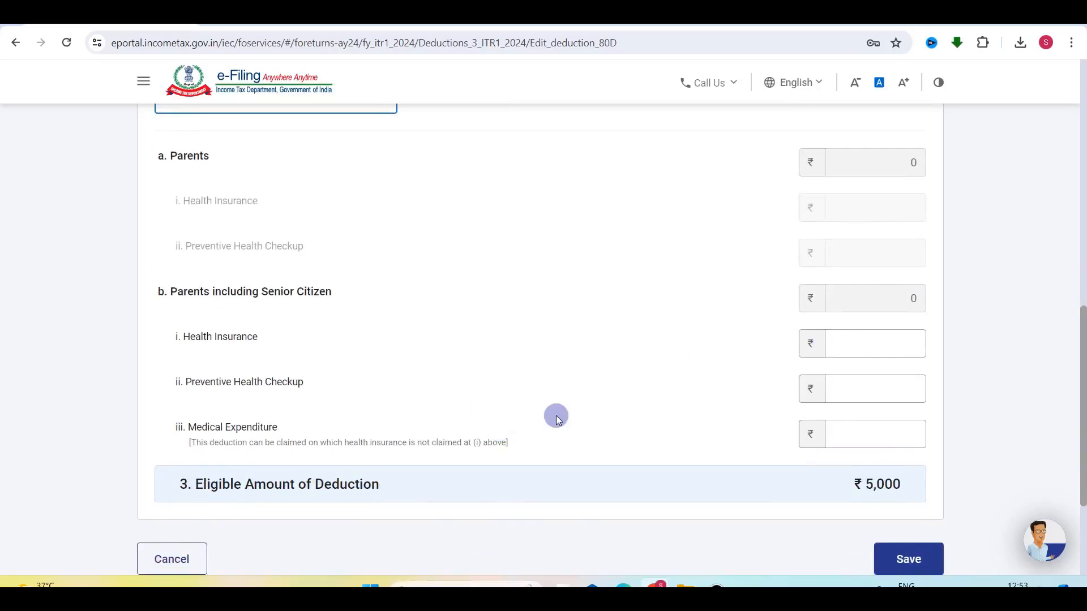
pyautogui.click(843, 434)
pyautogui.scroll(3, 603, 426)
# Set the parents' senior citizen question to Not claiming for parents and save the 80D deduction.
pyautogui.click(241, 277)
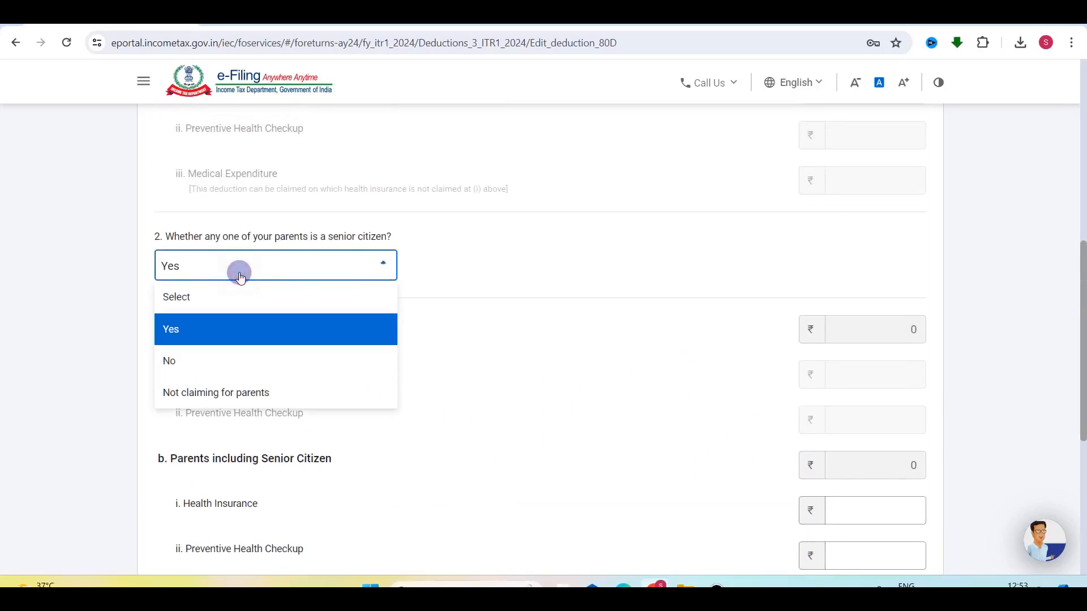
pyautogui.click(214, 400)
pyautogui.scroll(-6, 453, 407)
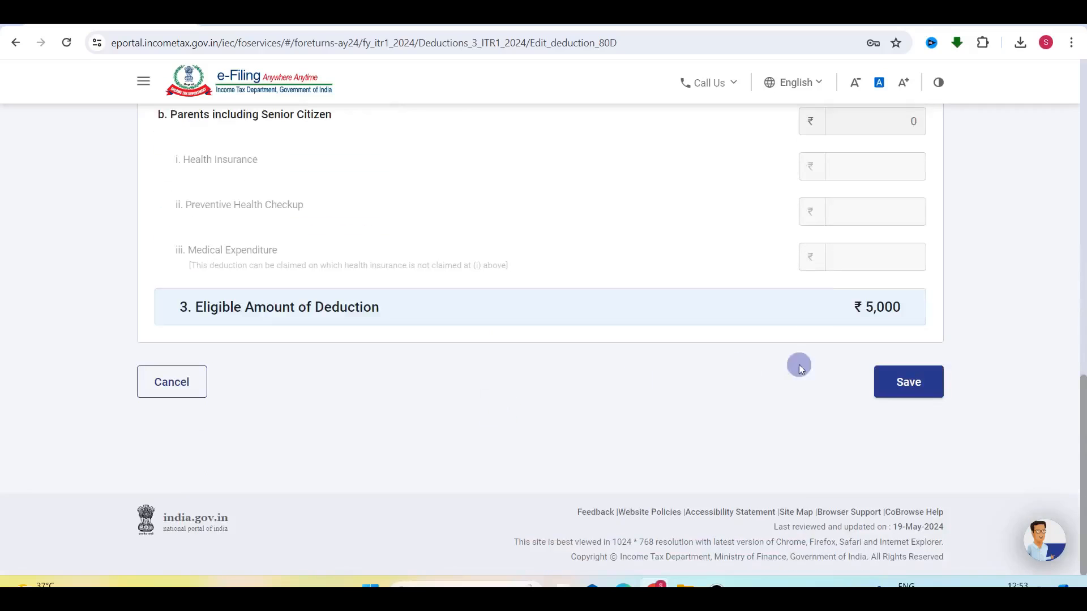
pyautogui.click(917, 398)
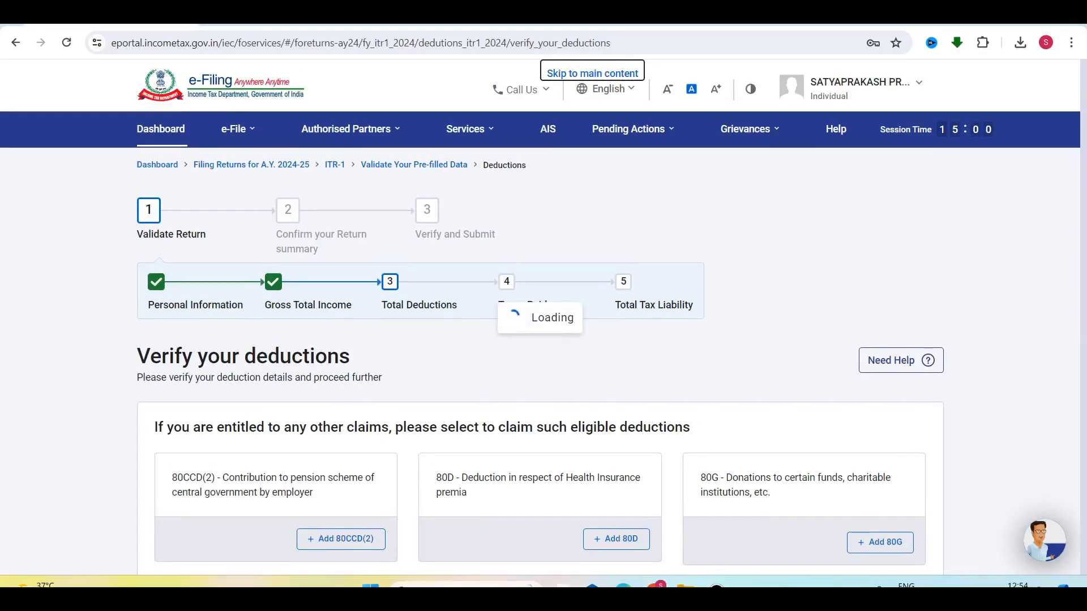
# Add an 80TTA deduction with interest on saving bank accounts of 2000.
pyautogui.scroll(-9, 553, 356)
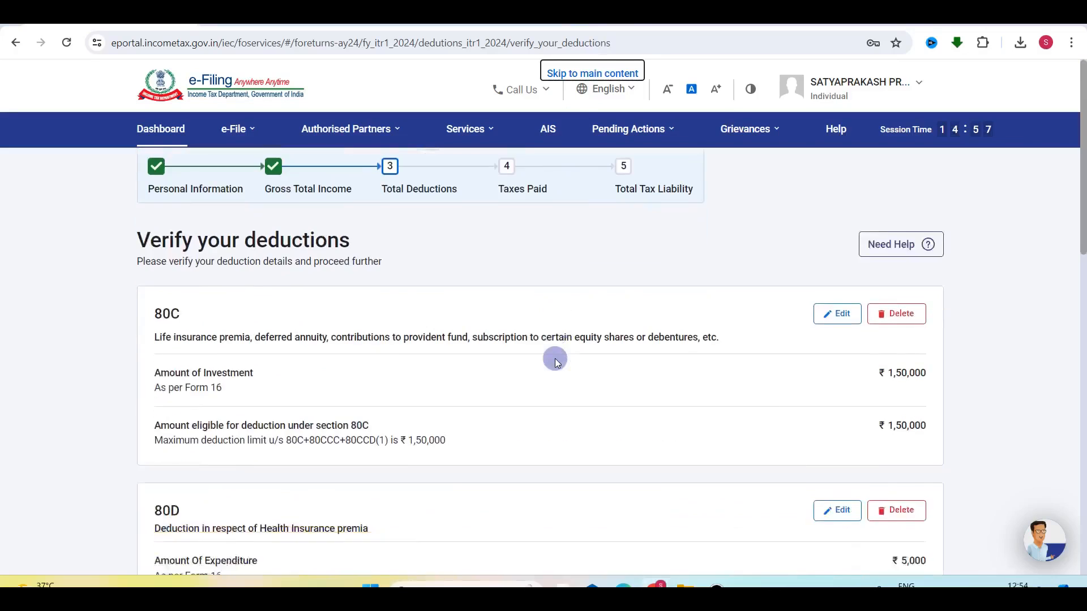
pyautogui.scroll(-2, 555, 359)
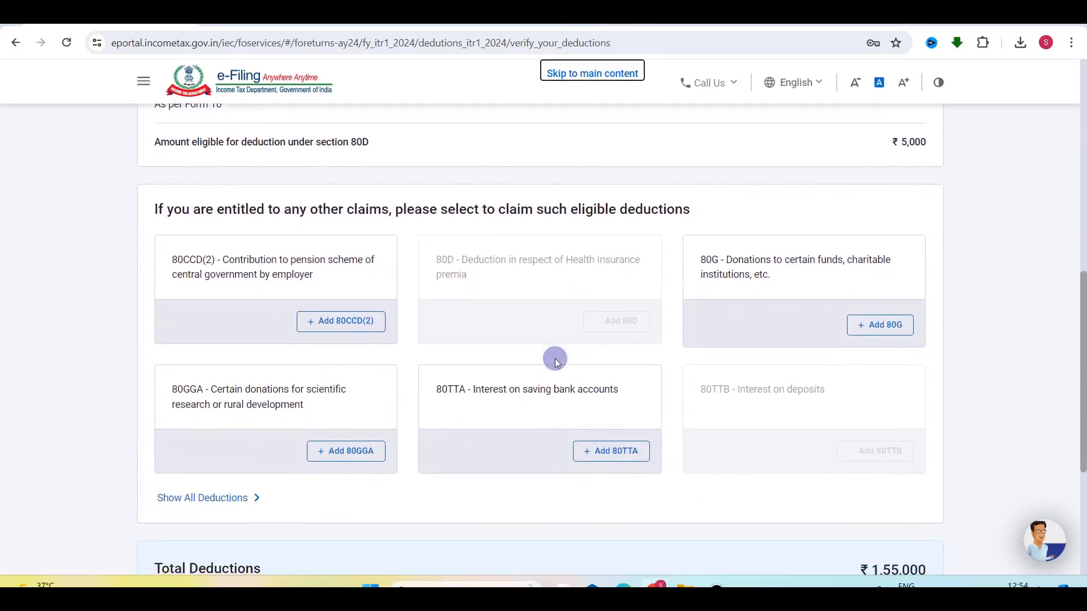
pyautogui.click(603, 456)
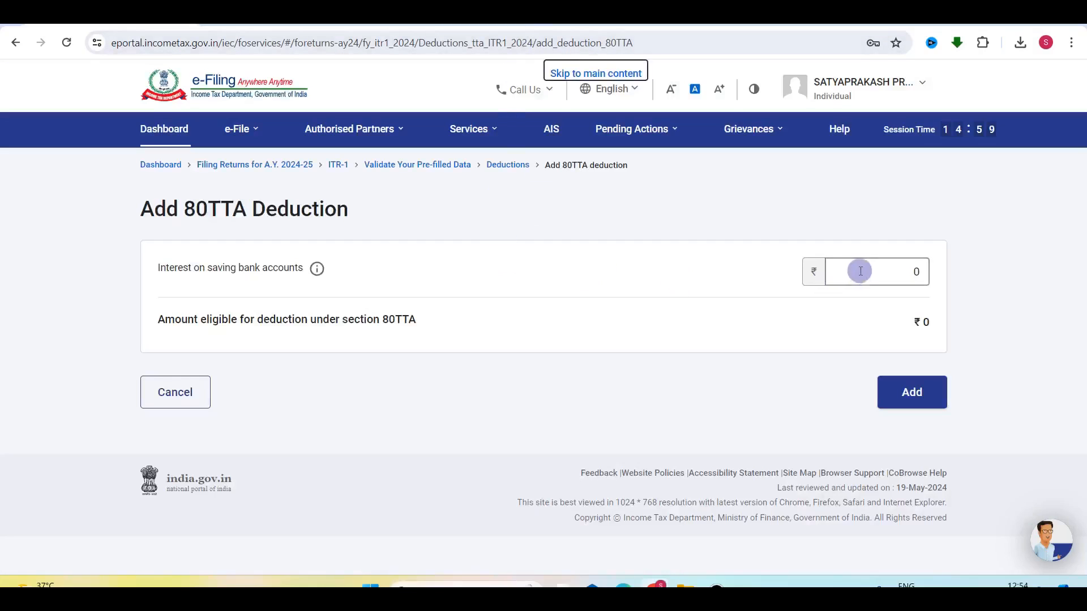
pyautogui.click(865, 270)
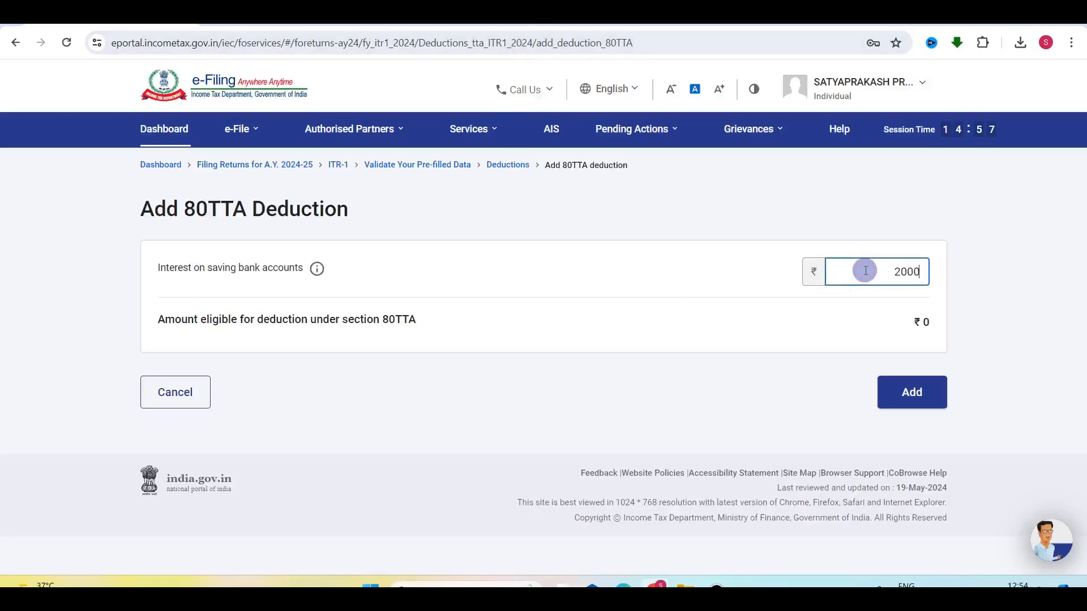
pyautogui.click(816, 330)
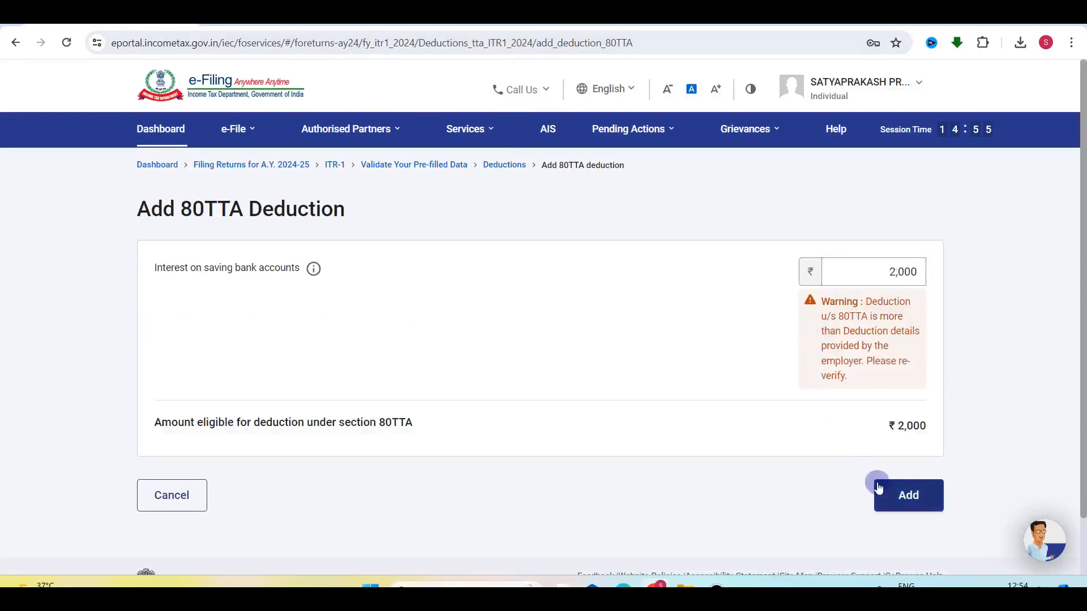
pyautogui.click(887, 494)
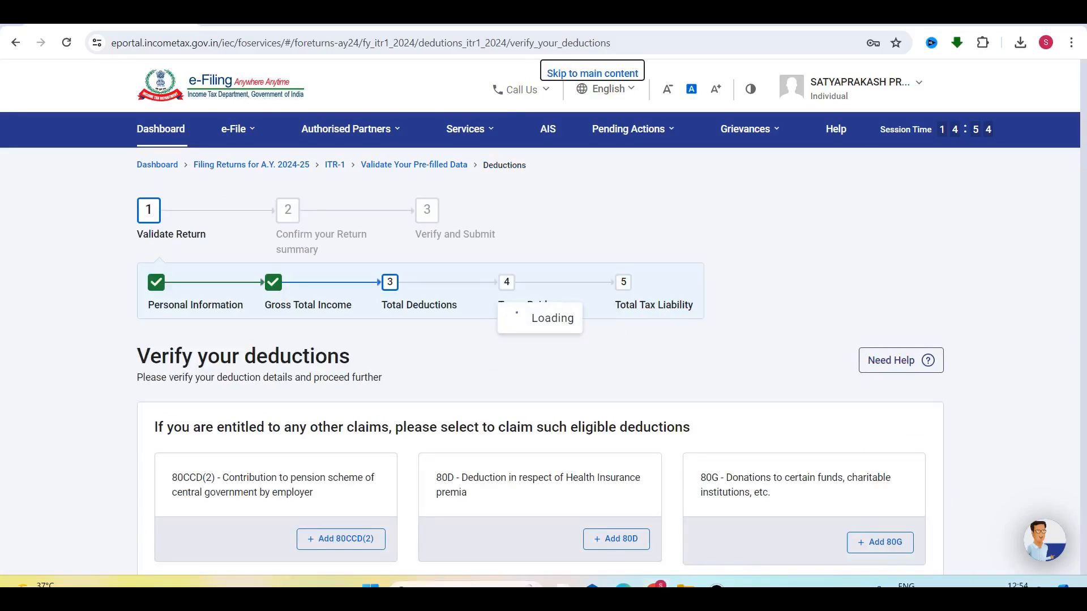
# Review the 80C, 80D and 80TTA entries and confirm the Total Deductions section.
pyautogui.scroll(-3, 566, 323)
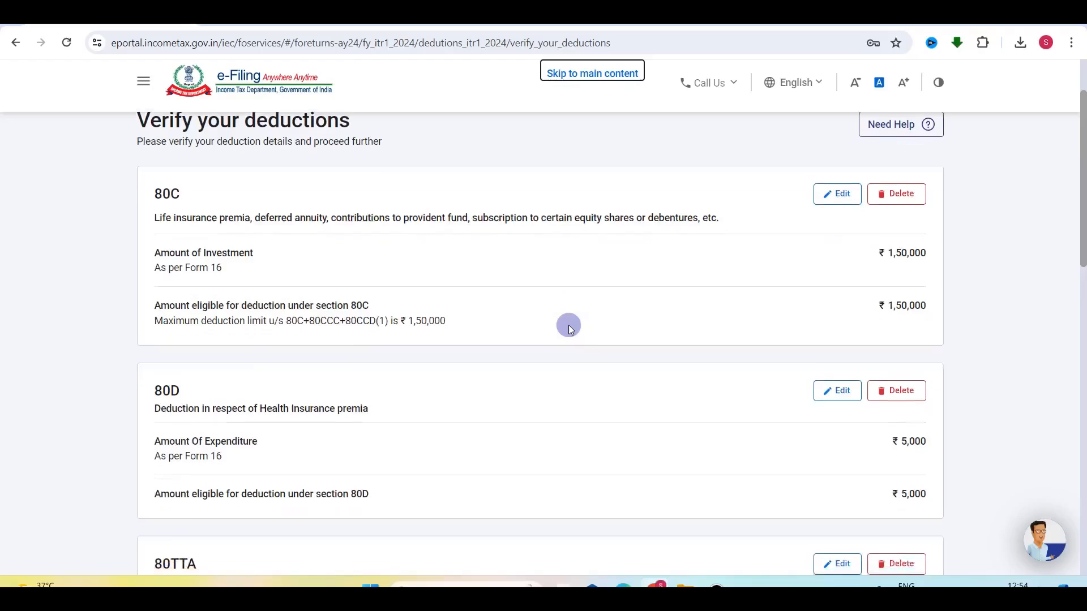
pyautogui.scroll(-5, 777, 308)
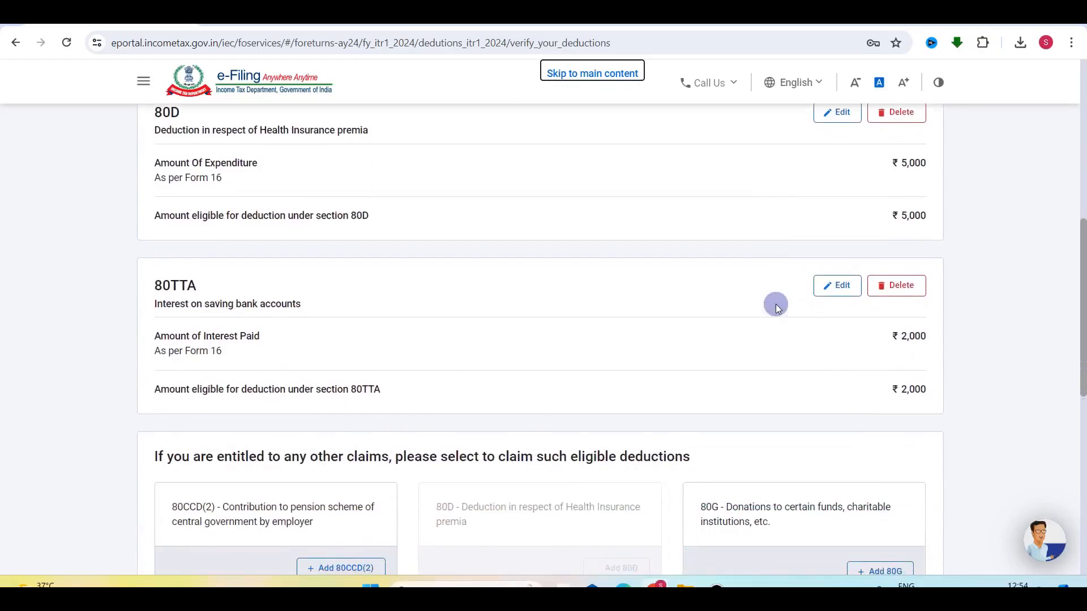
pyautogui.scroll(-9, 824, 367)
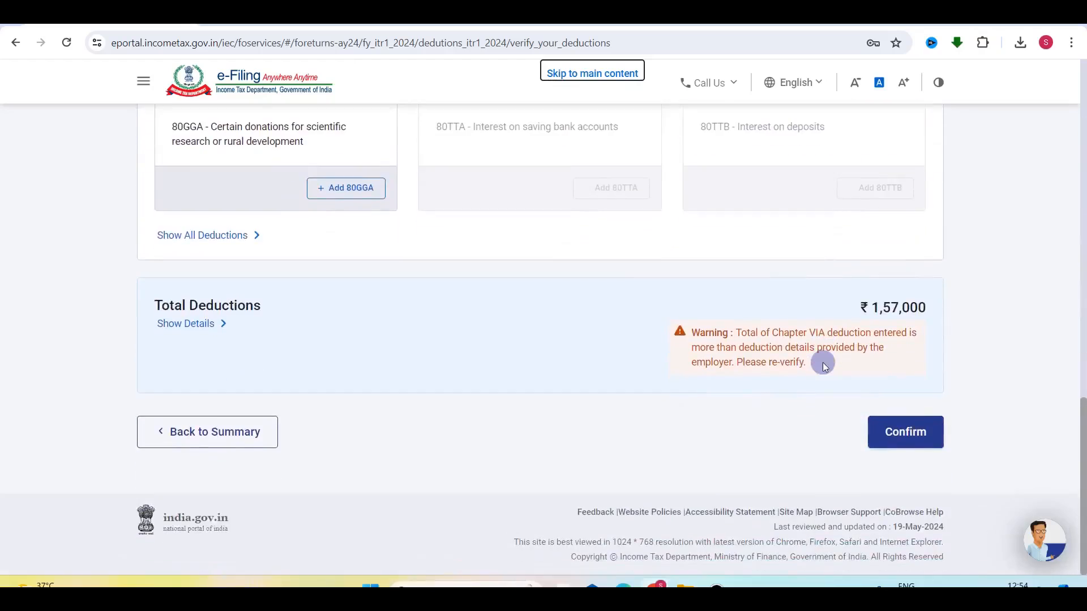
pyautogui.scroll(5, 885, 402)
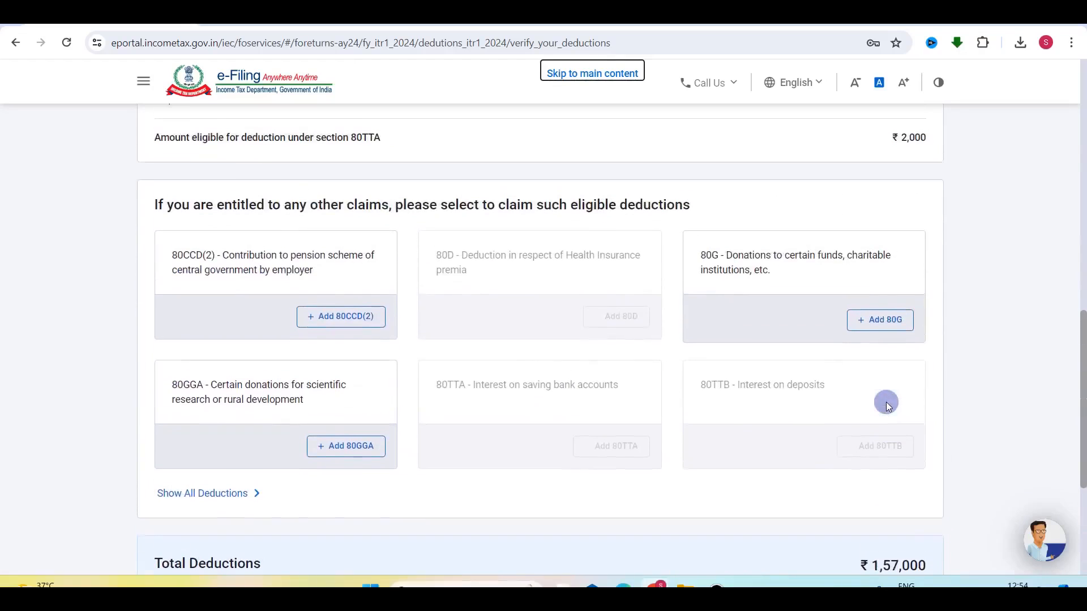
pyautogui.scroll(-5, 838, 371)
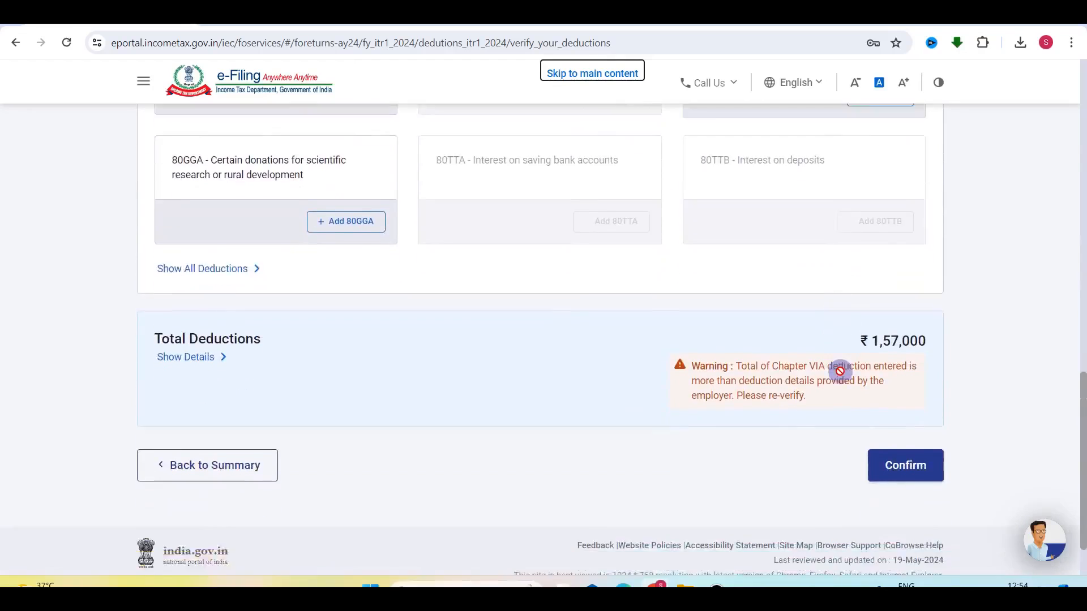
pyautogui.scroll(5, 871, 320)
pyautogui.click(890, 308)
pyautogui.scroll(-5, 885, 305)
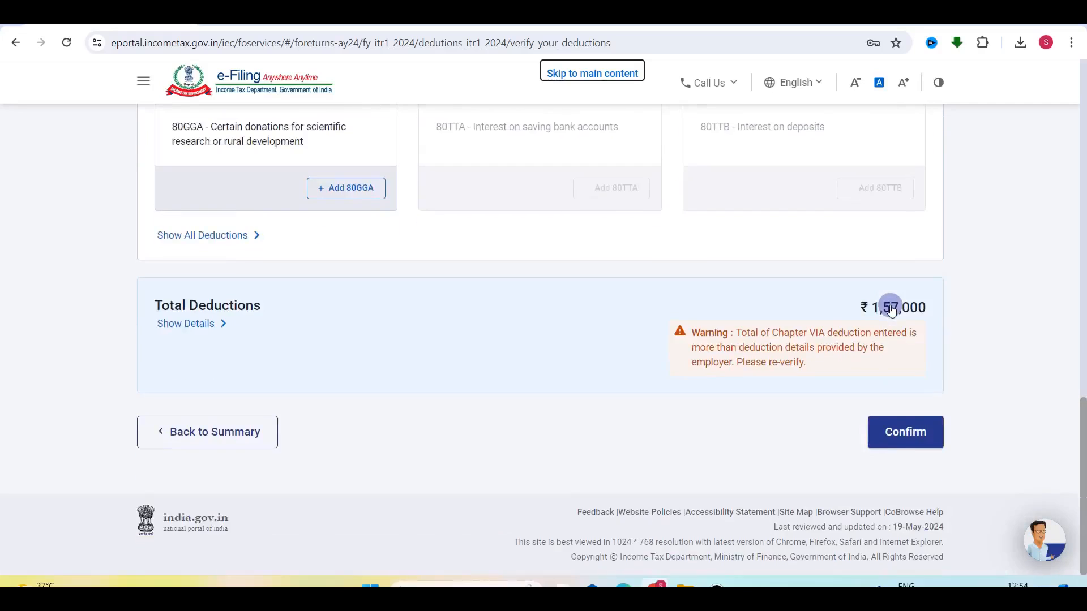
pyautogui.click(901, 433)
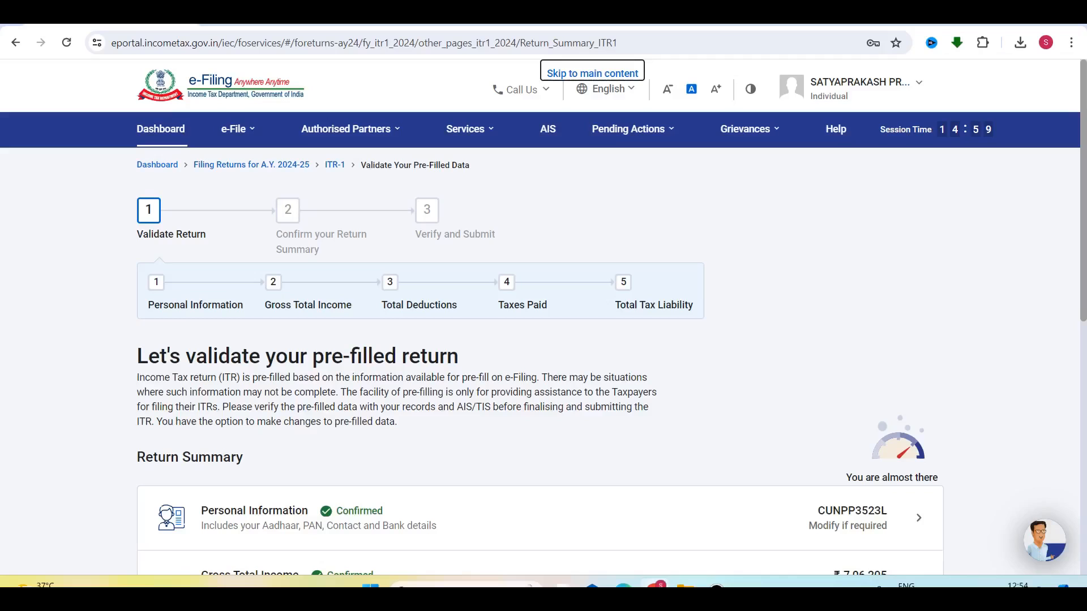
# Open the Tax Paid section and start adding a deductor under TDS on Salary Income.
pyautogui.scroll(-8, 485, 351)
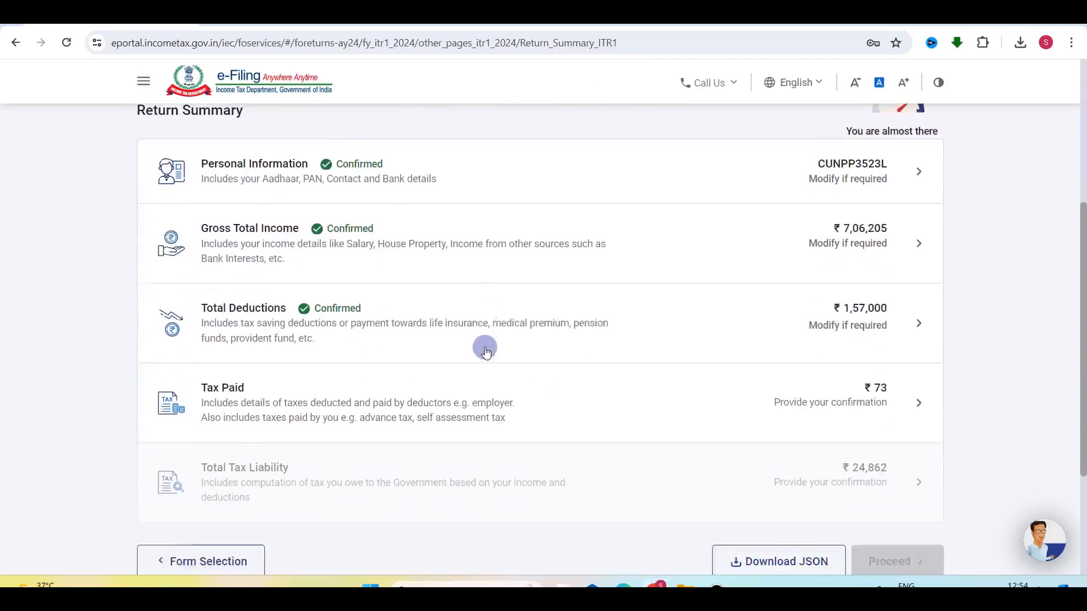
pyautogui.click(850, 276)
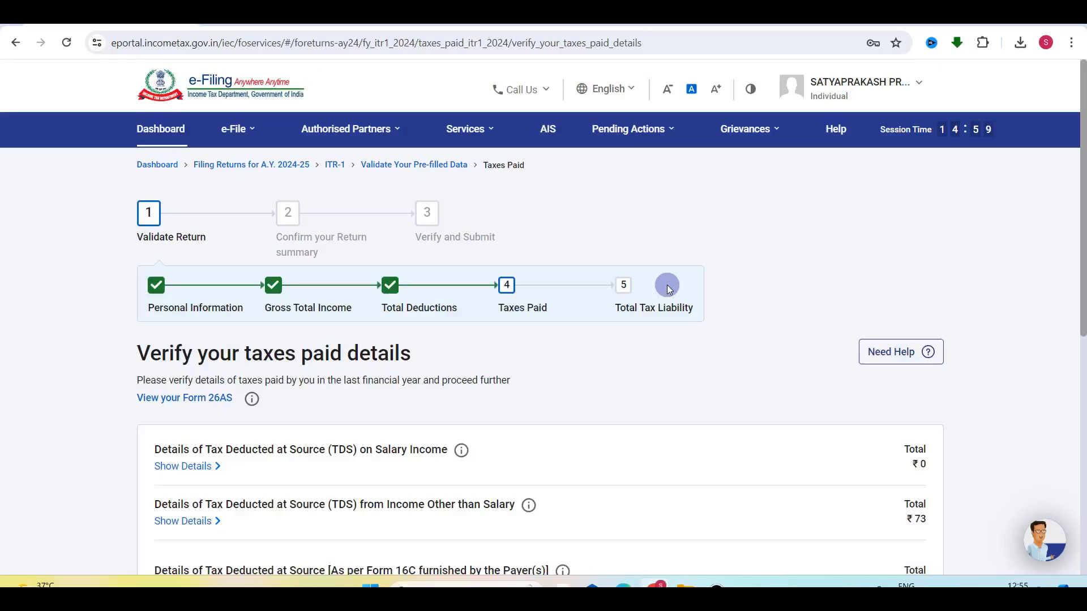
pyautogui.scroll(-3, 405, 445)
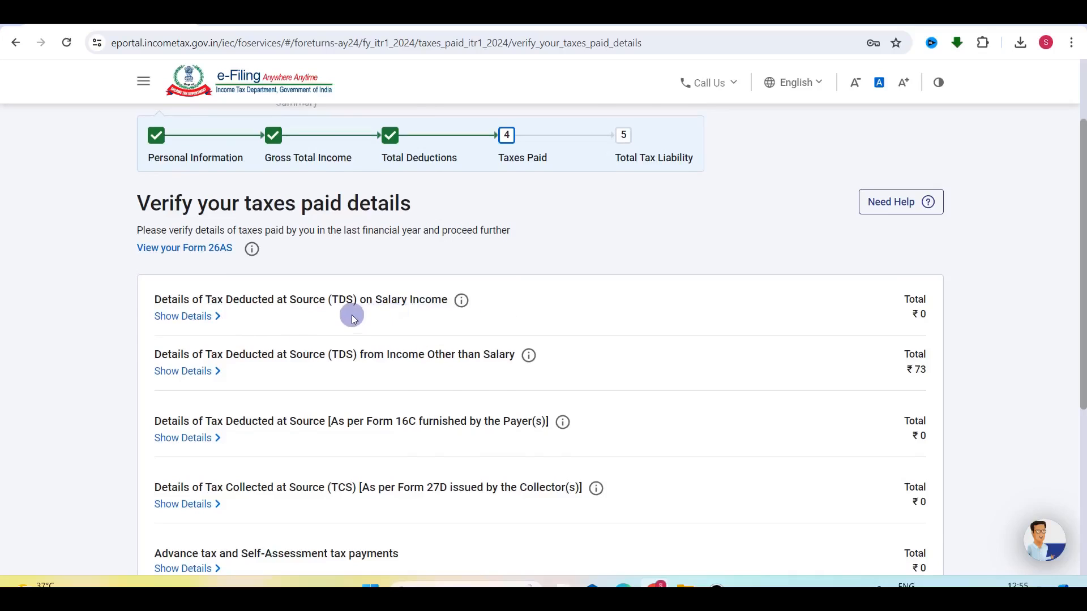
pyautogui.scroll(2, 352, 314)
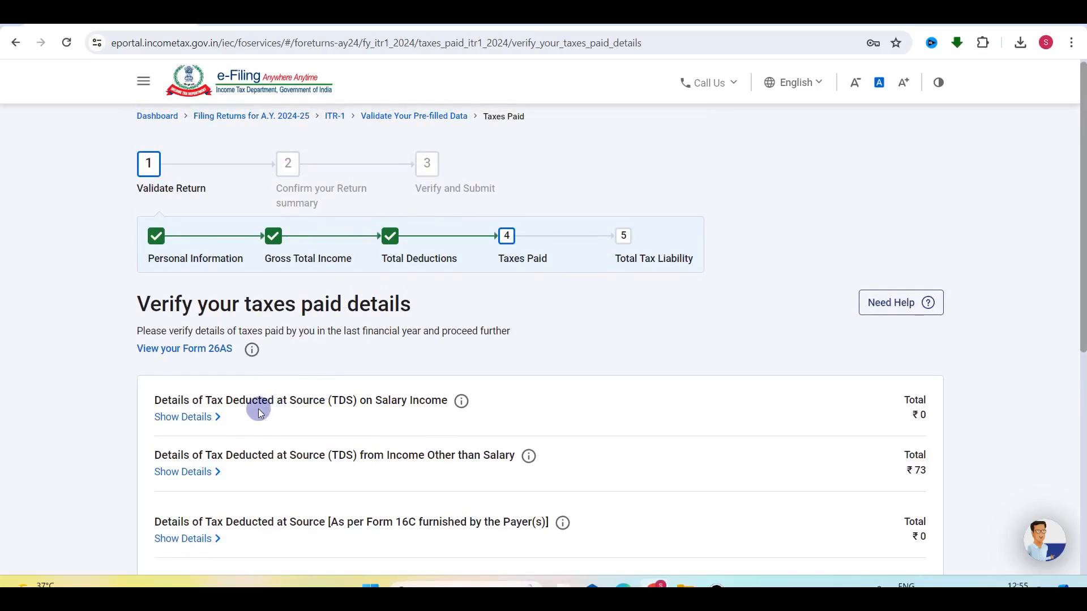
pyautogui.scroll(-7, 439, 416)
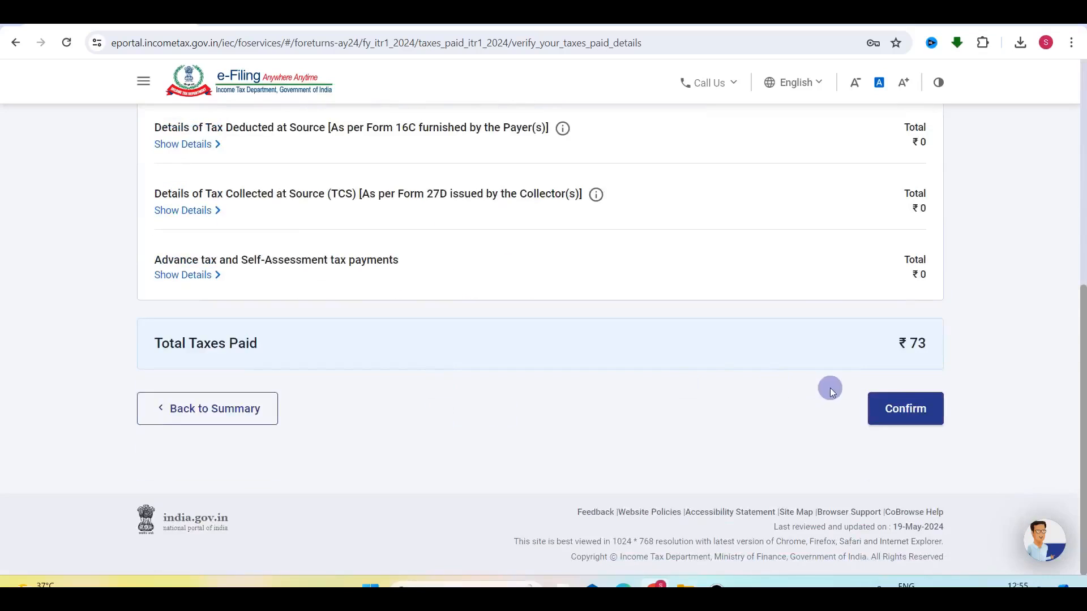
pyautogui.scroll(4, 623, 379)
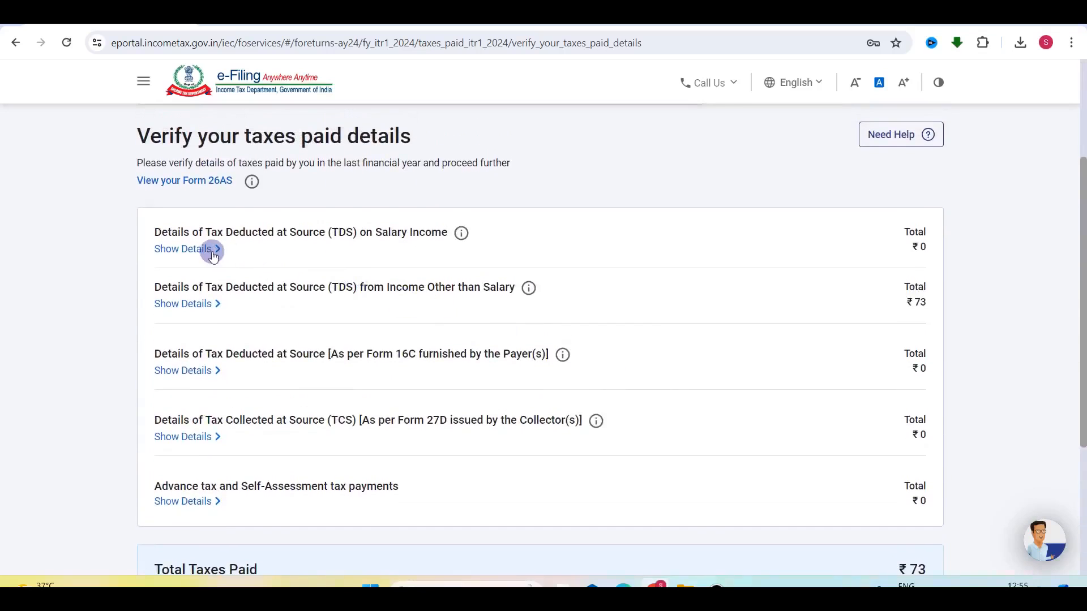
pyautogui.click(191, 250)
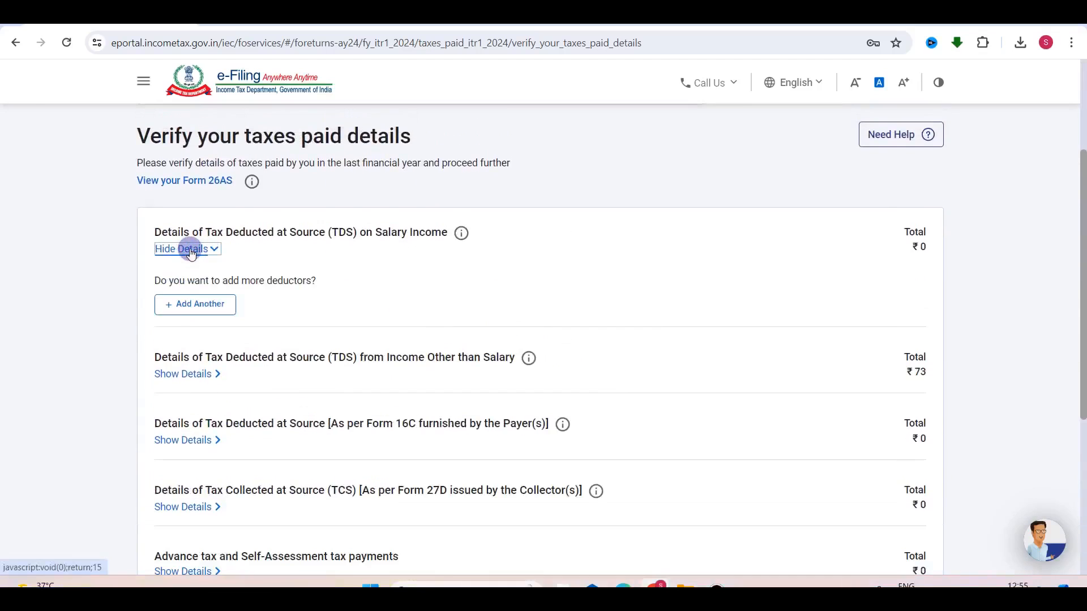
pyautogui.click(204, 311)
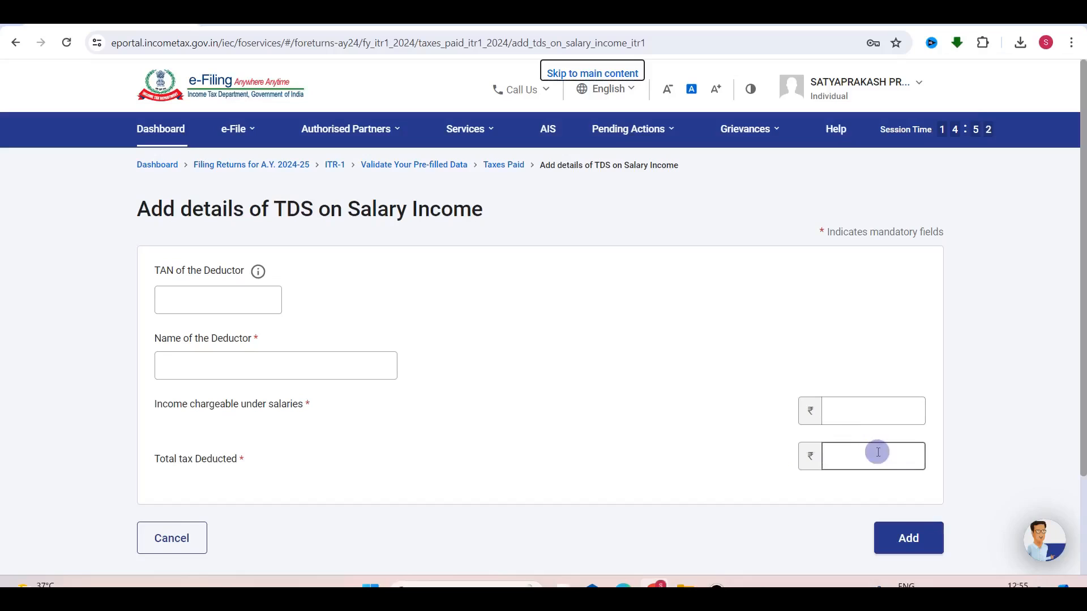
# Check the Form 16 PDF for the deductor's TAN and name, the gross salary and the tax deducted at source.
pyautogui.hotkey('alt', 'Tab')
pyautogui.scroll(8, 608, 422)
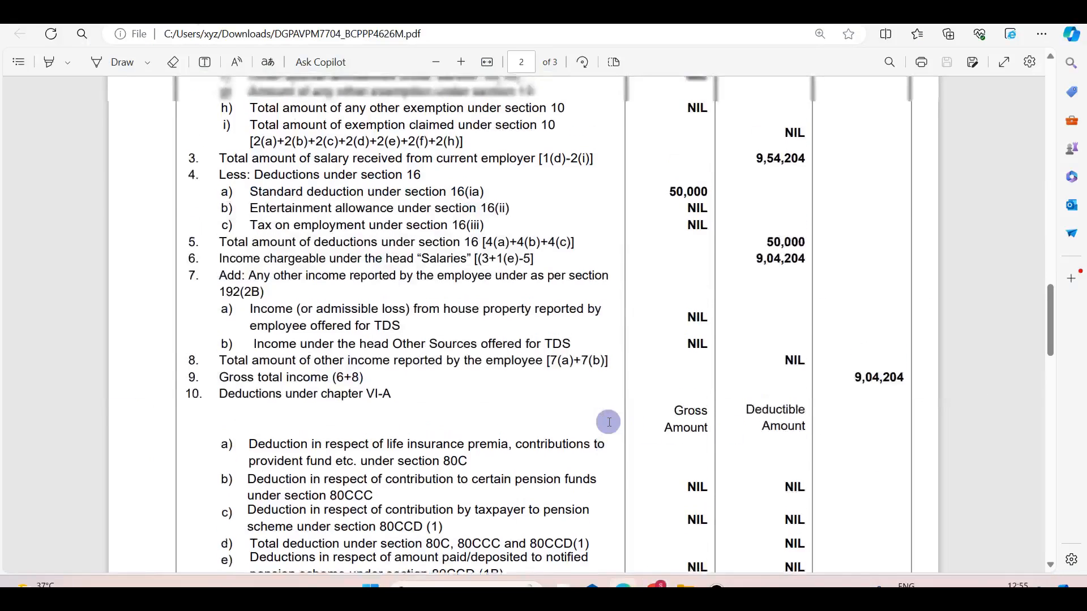
pyautogui.scroll(10, 608, 422)
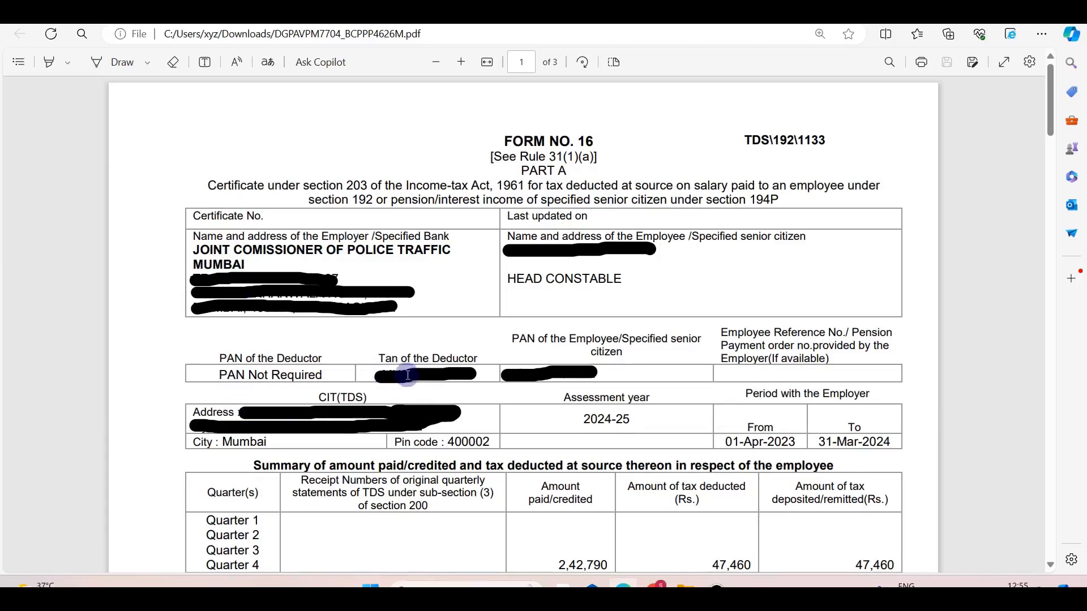
pyautogui.hotkey('alt', 'Tab')
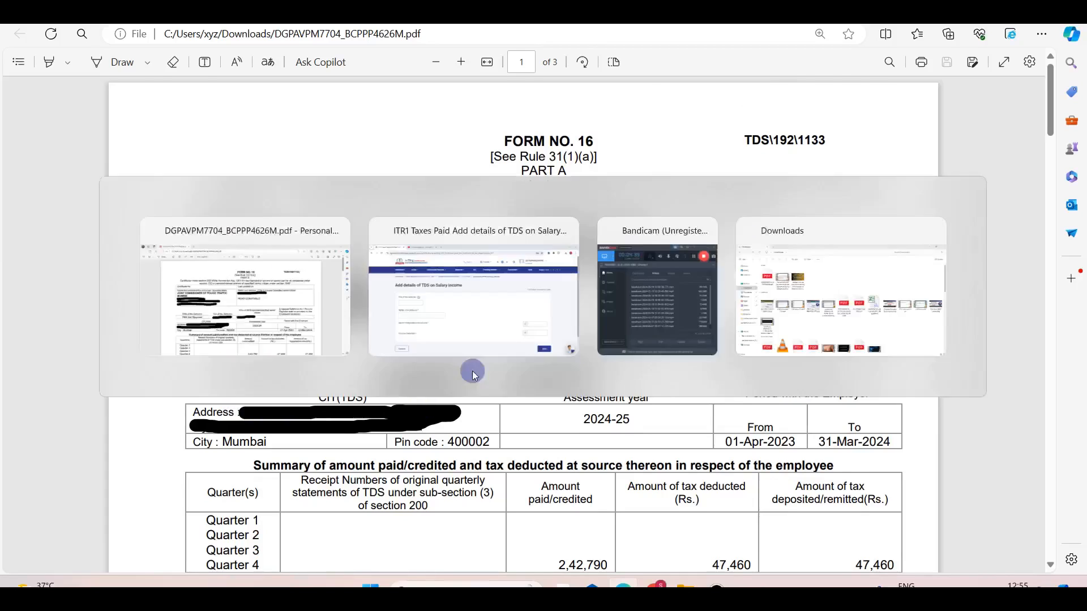
pyautogui.hotkey('alt', 'Tab')
pyautogui.scroll(-15, 376, 420)
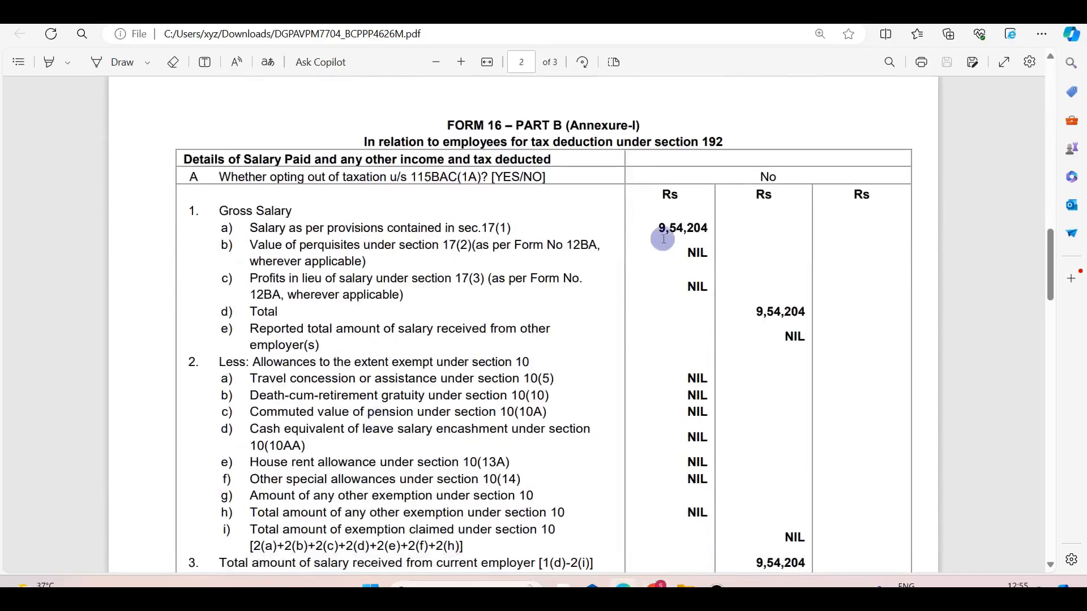
pyautogui.hotkey('alt', 'Tab')
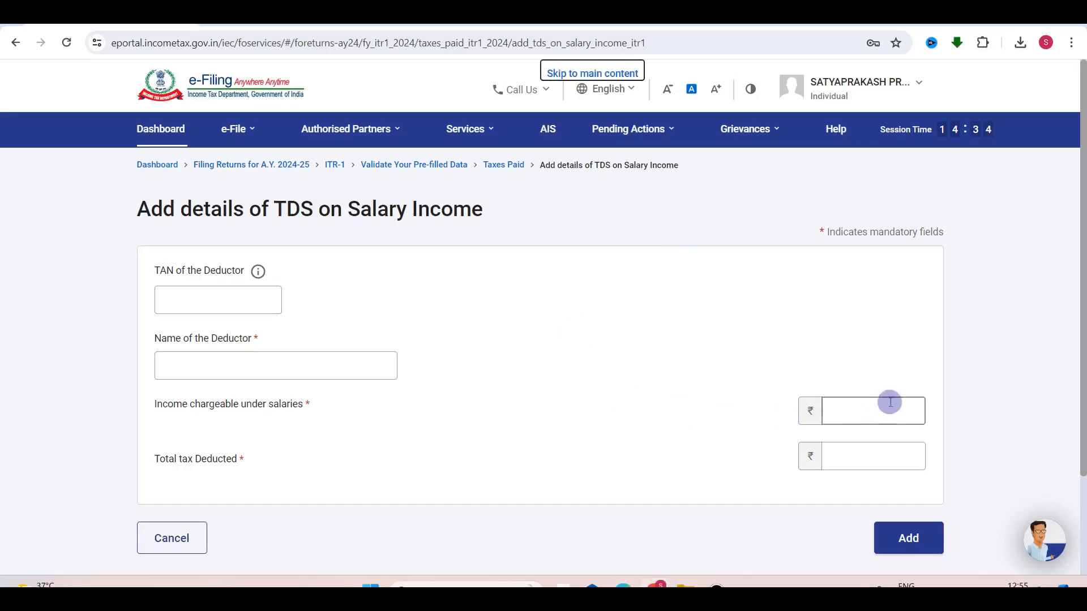
pyautogui.hotkey('alt', 'Tab')
pyautogui.scroll(-10, 828, 473)
pyautogui.scroll(-1, 828, 474)
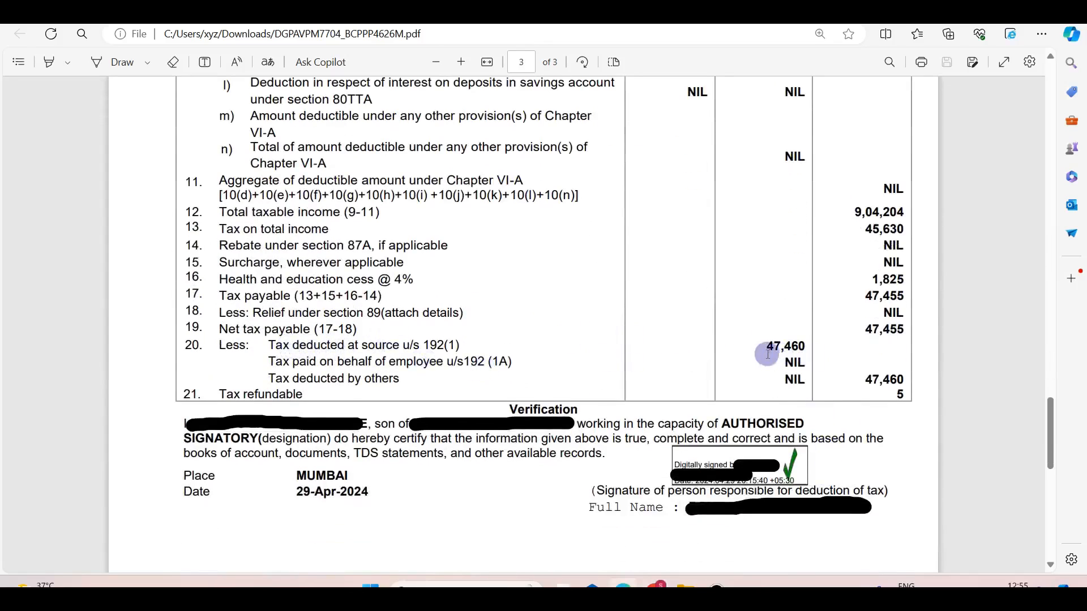
pyautogui.hotkey('alt', 'Tab')
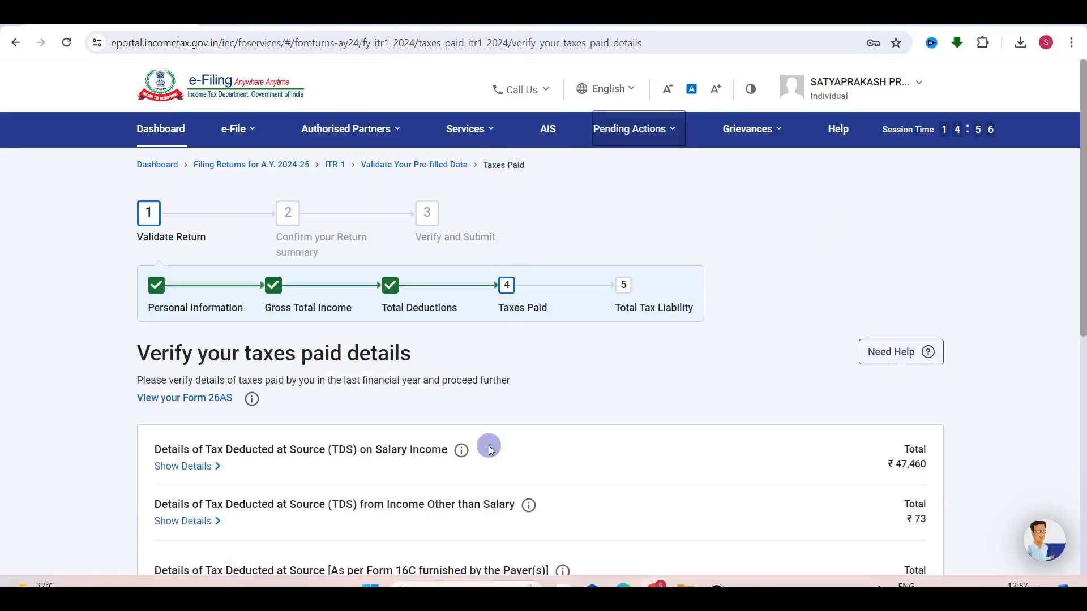
# Expand the TDS on Salary Income details to review the deductor entry and confirm the taxes paid section.
pyautogui.scroll(-1, 744, 440)
pyautogui.scroll(-2, 744, 440)
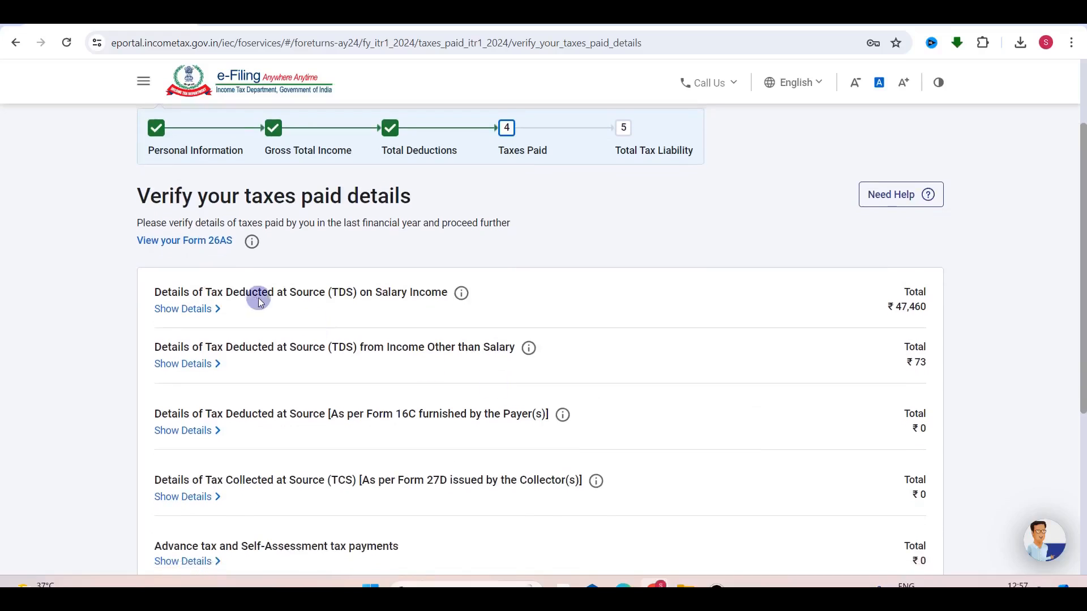
pyautogui.click(190, 313)
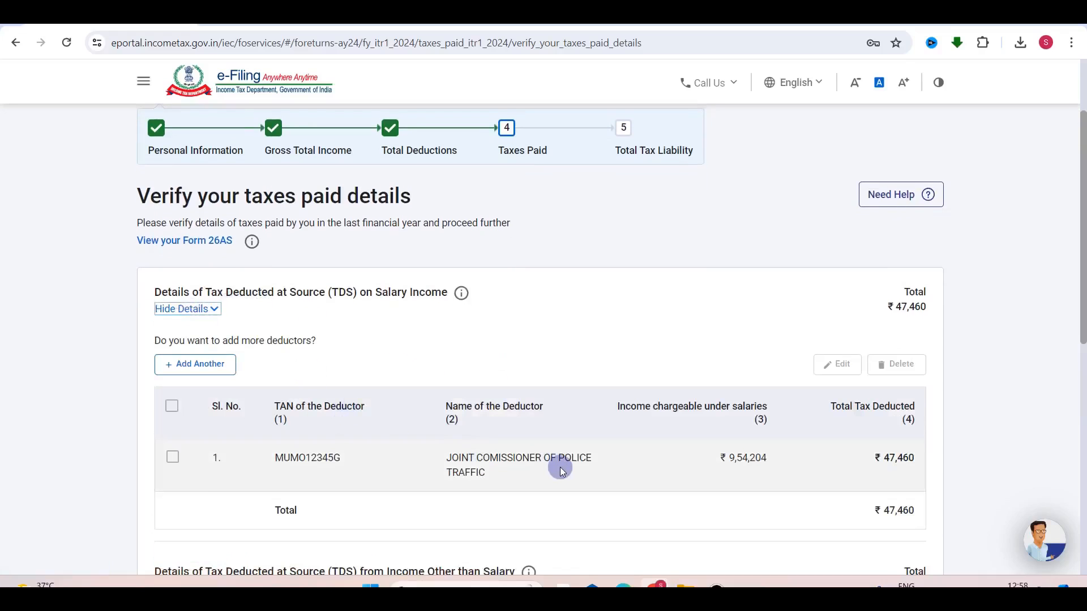
pyautogui.scroll(-8, 561, 471)
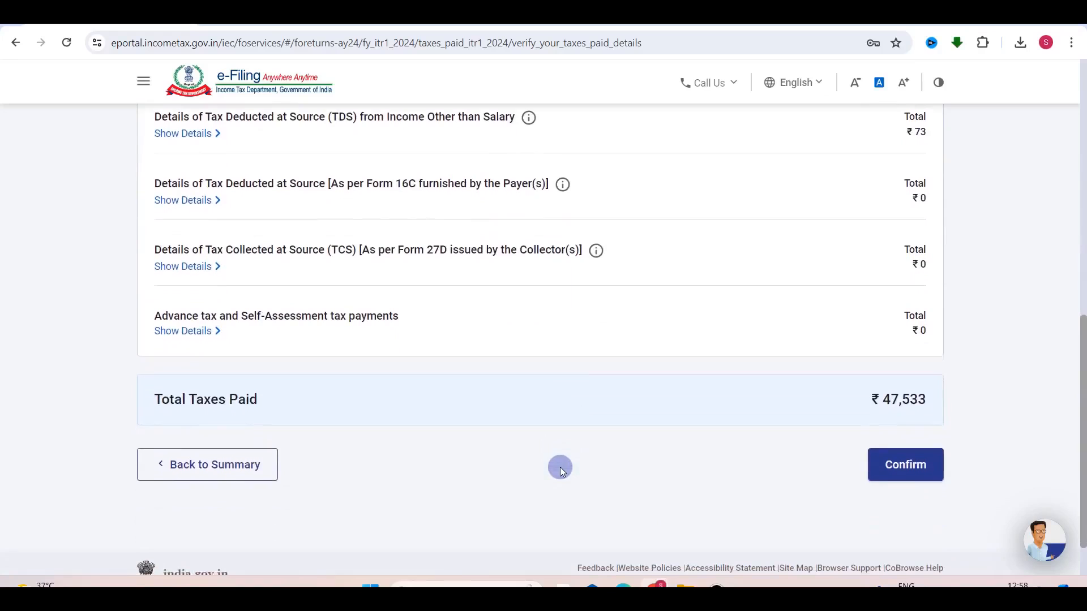
pyautogui.click(902, 467)
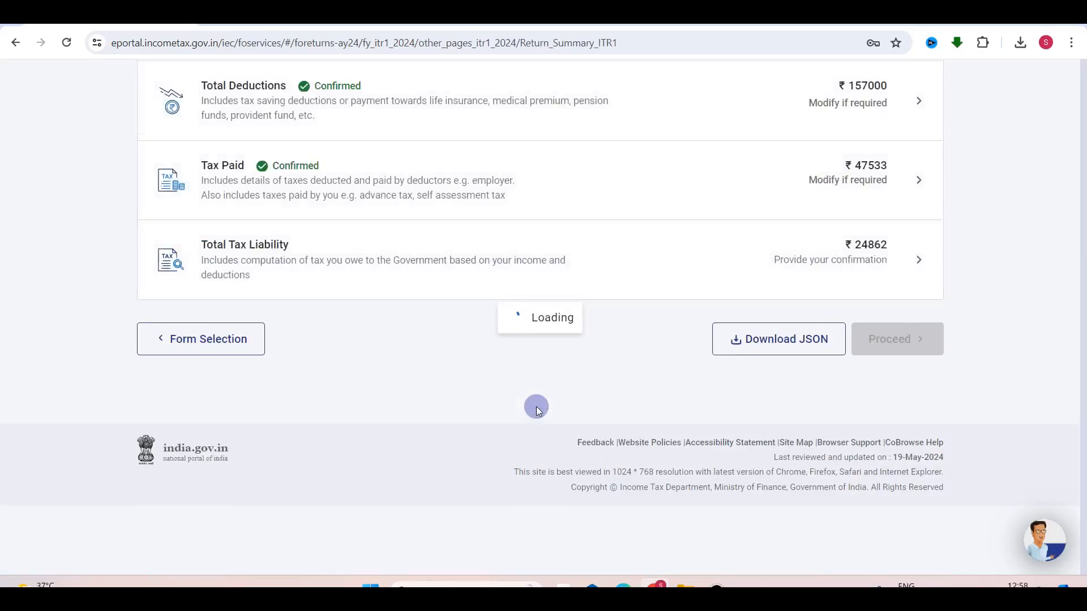
# Open the Total Tax Liability section, review the computation of income and tax, and confirm it.
pyautogui.scroll(-8, 536, 407)
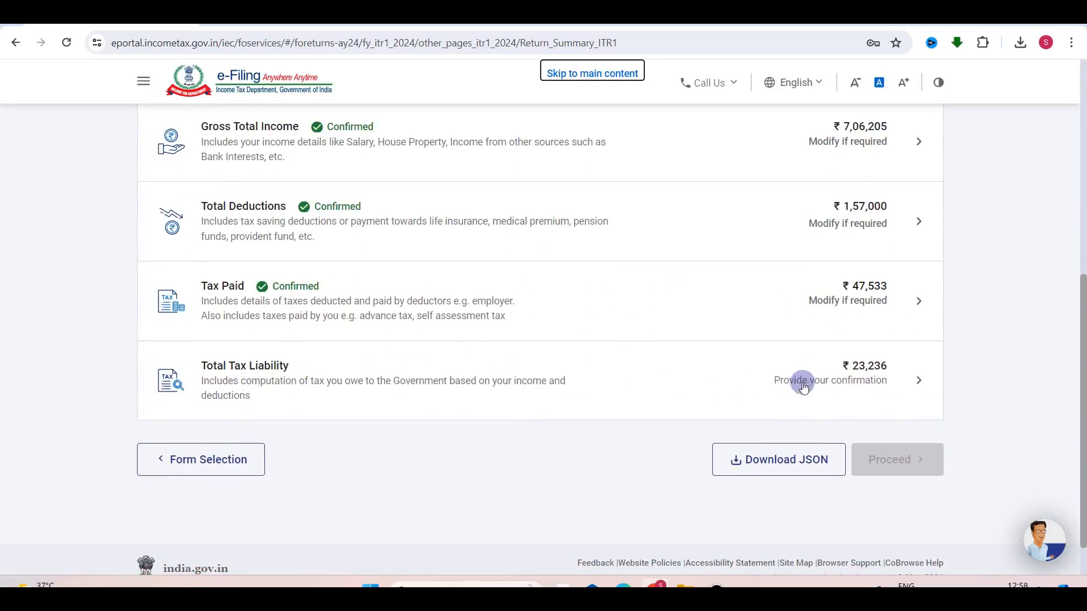
pyautogui.click(830, 387)
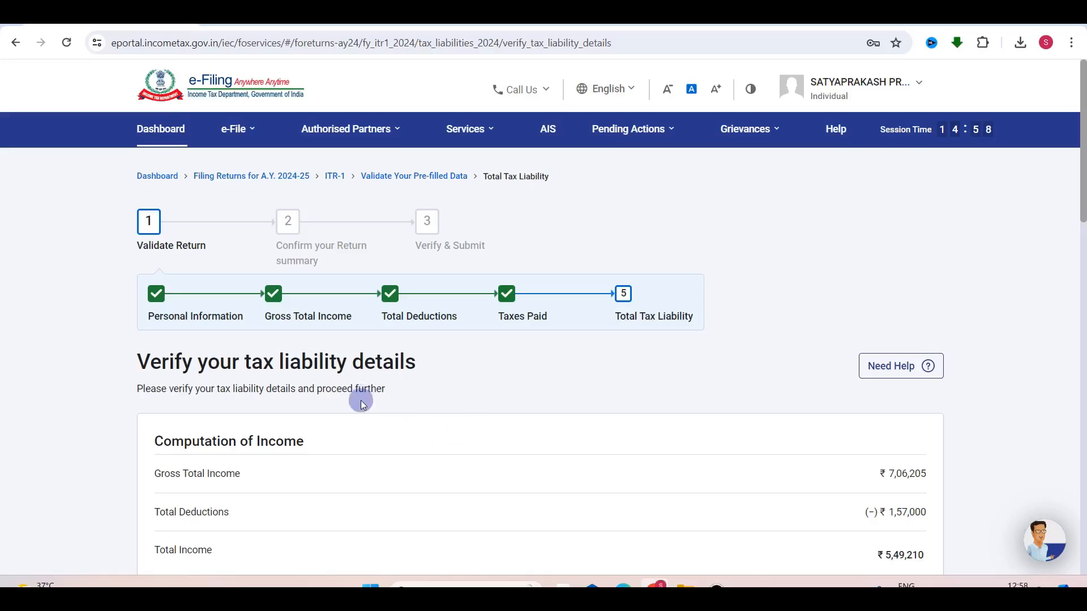
pyautogui.scroll(-4, 508, 440)
pyautogui.scroll(-2, 878, 364)
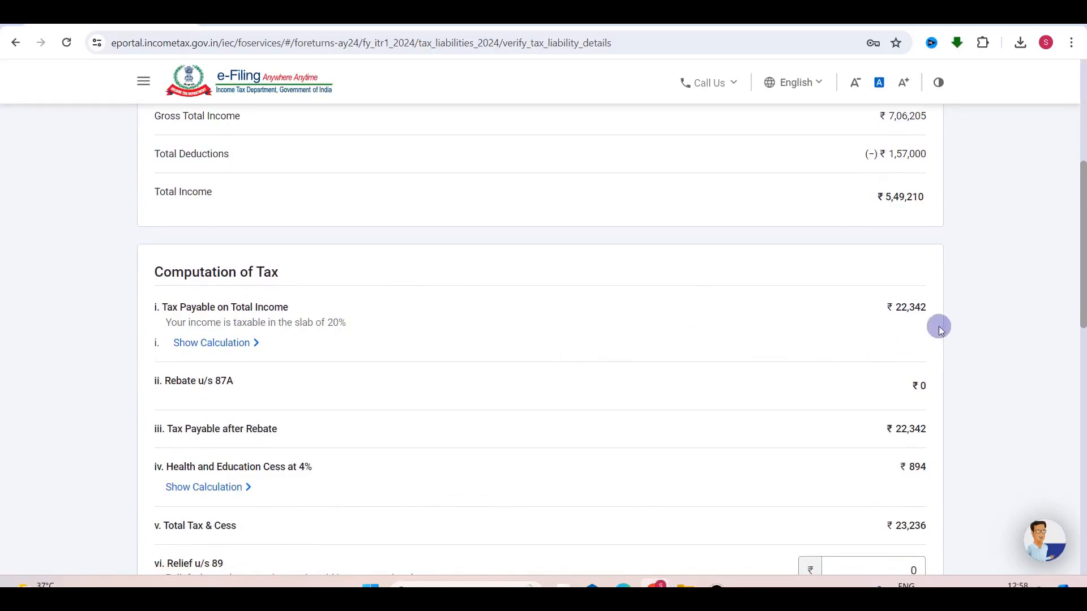
pyautogui.scroll(-4, 883, 327)
pyautogui.scroll(-9, 883, 393)
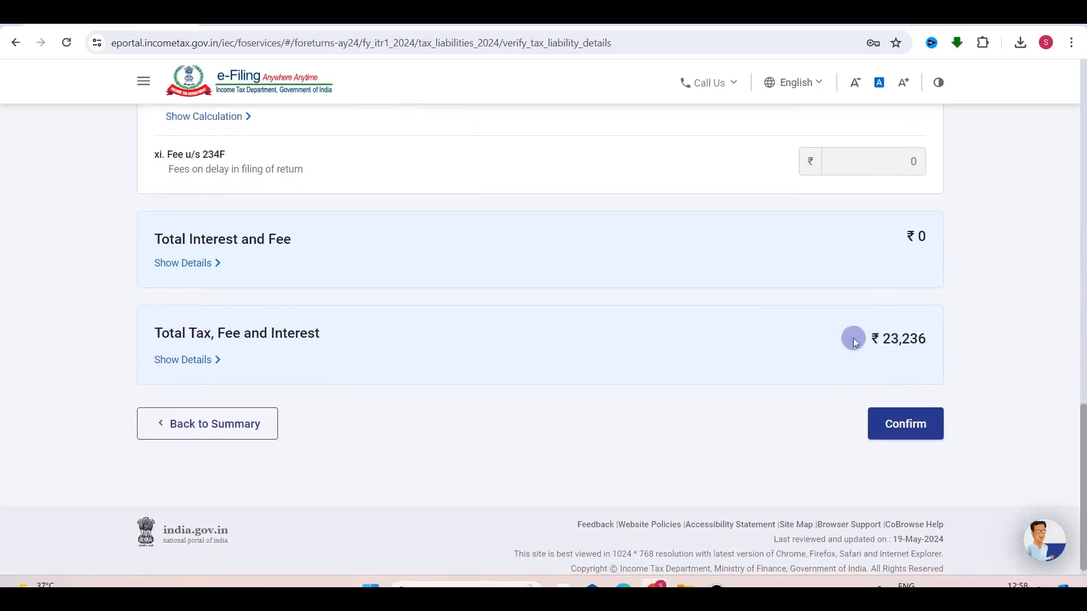
pyautogui.click(898, 429)
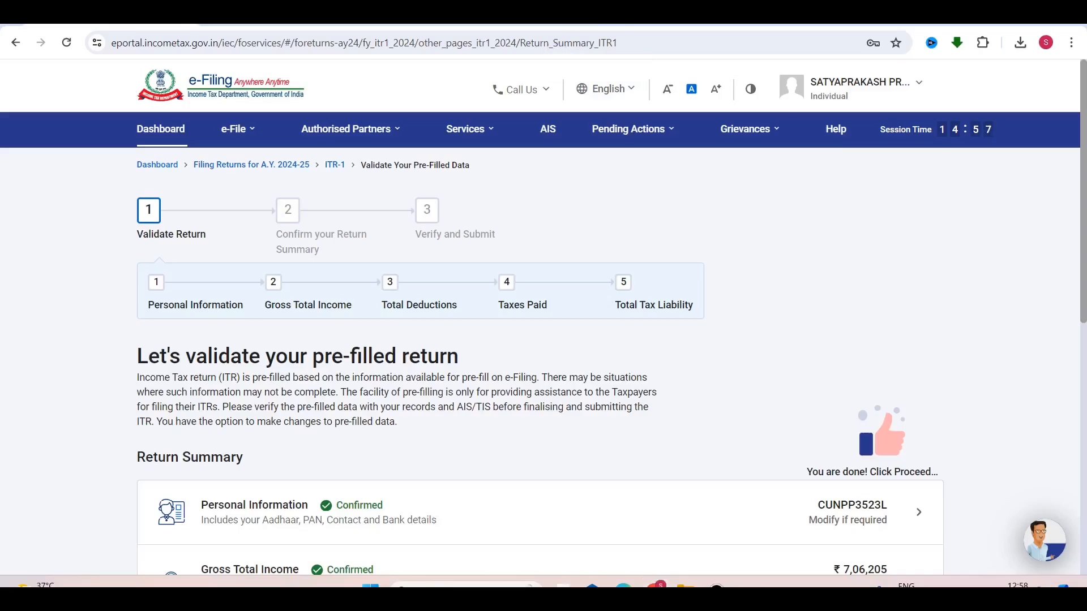
# Proceed from the confirmed return summary to the tax summary and download a copy of it.
pyautogui.scroll(-10, 616, 335)
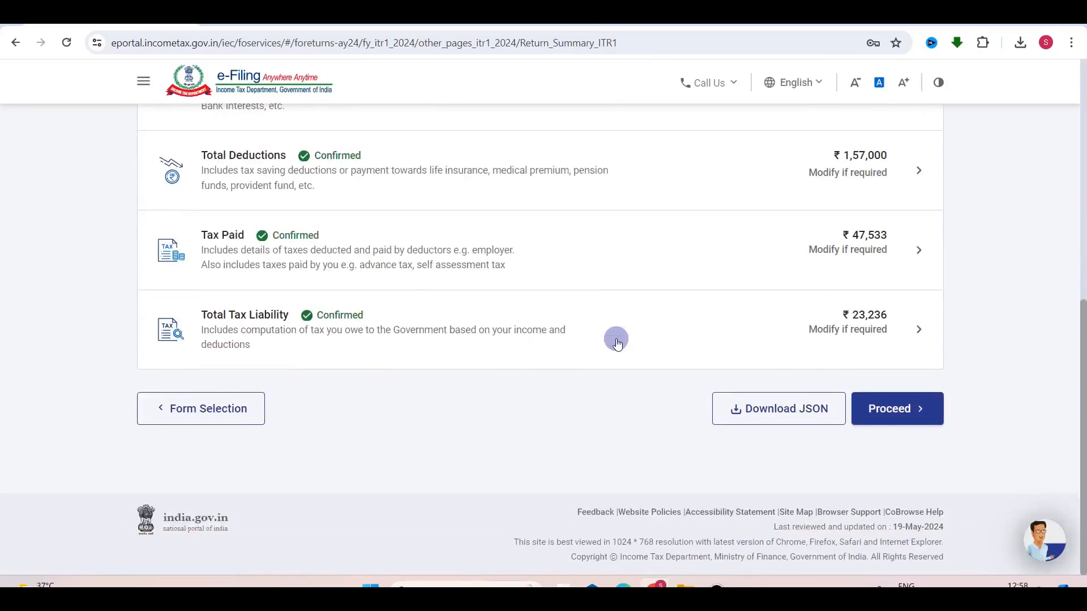
pyautogui.click(909, 412)
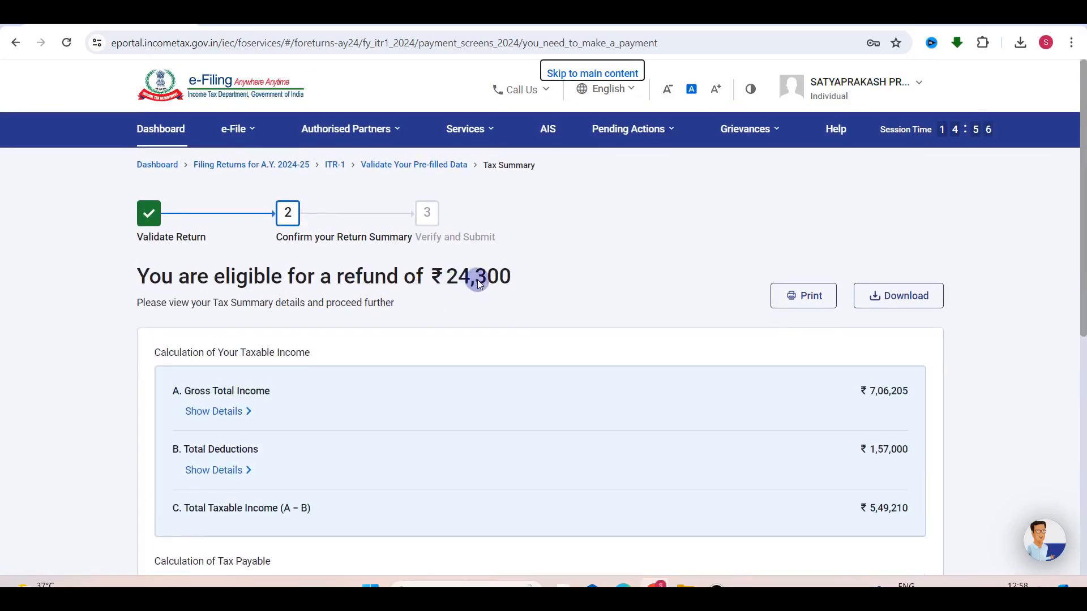
pyautogui.scroll(-4, 495, 426)
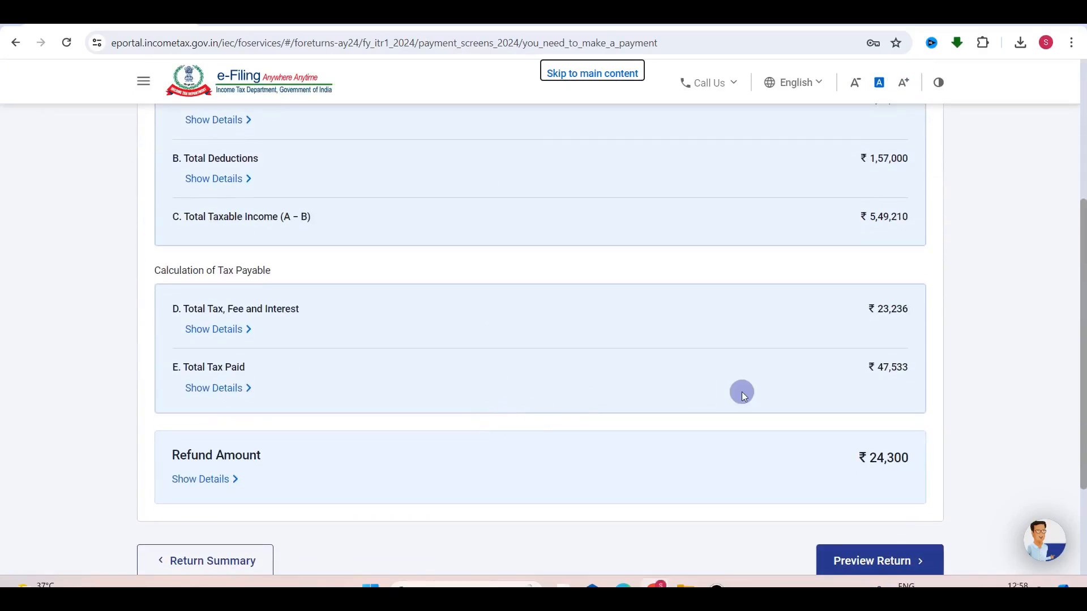
pyautogui.scroll(-3, 741, 392)
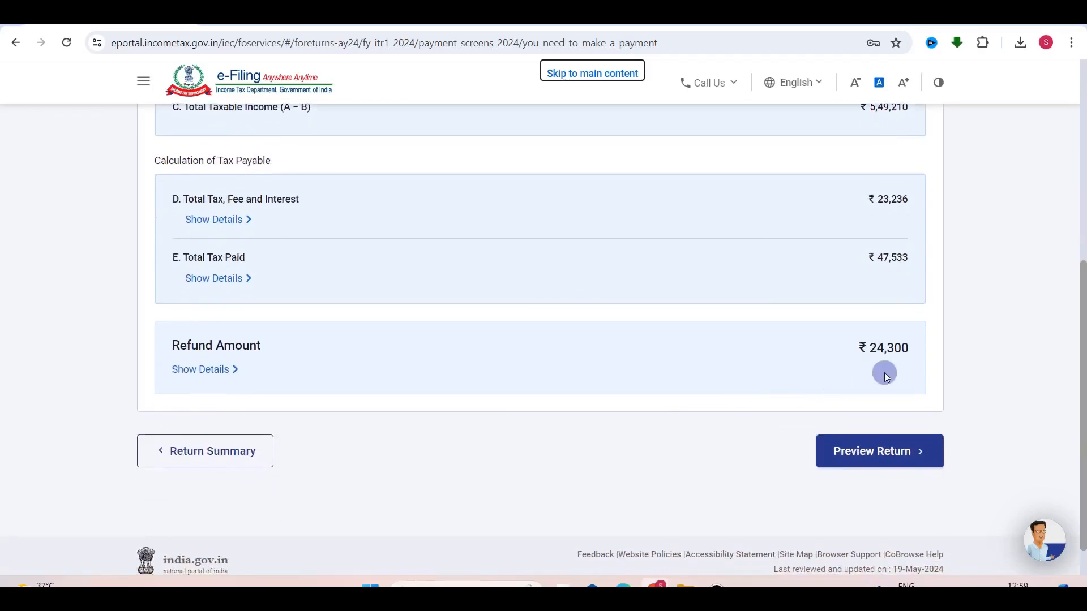
pyautogui.scroll(6, 901, 376)
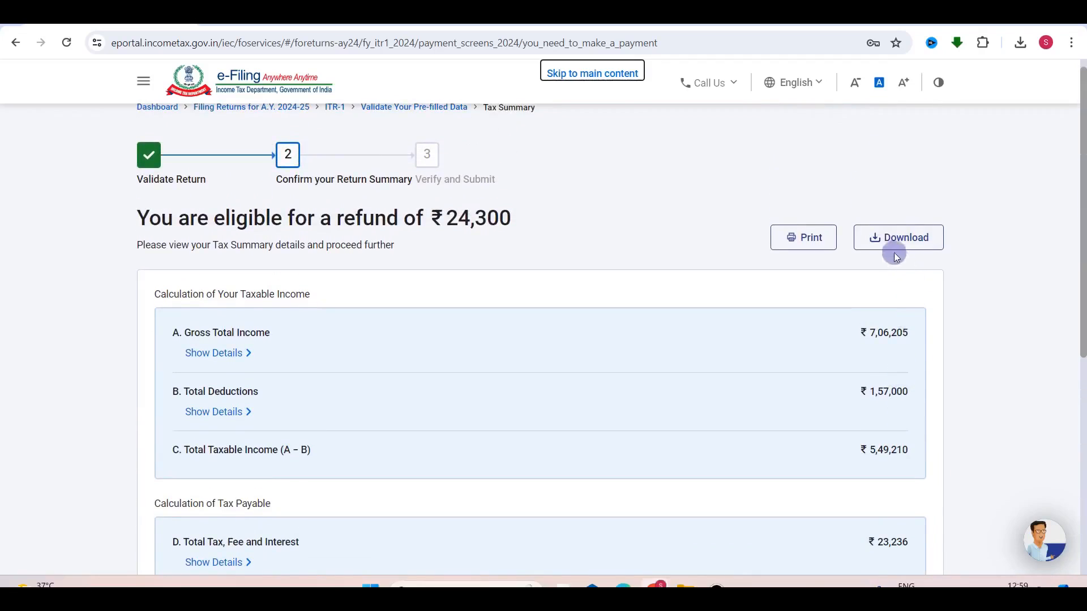
pyautogui.click(882, 249)
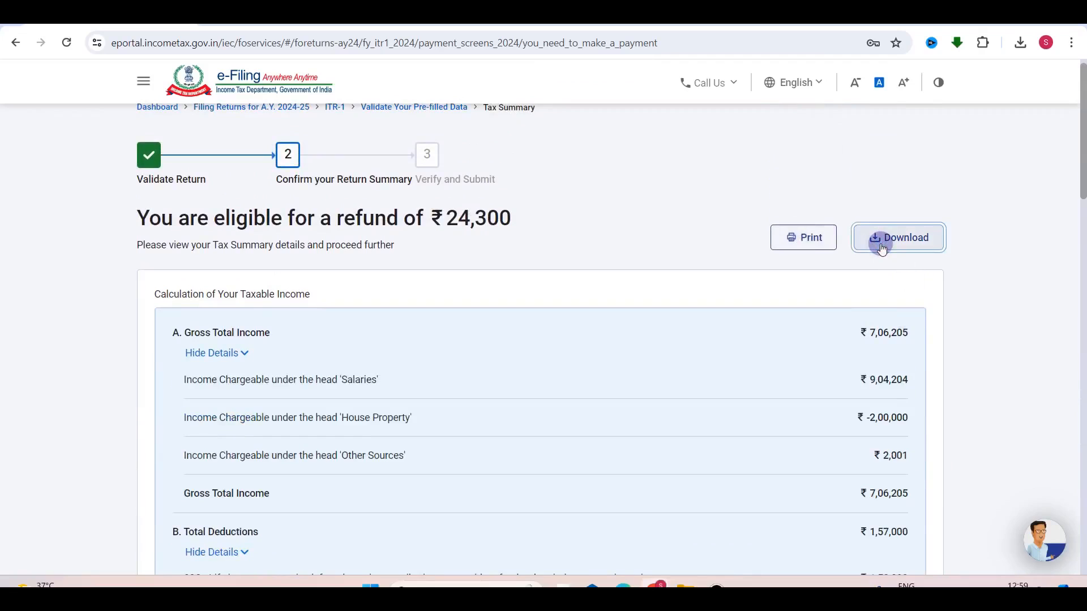
# Review the expanded income, deduction, tax and refund details in the tax summary and continue to the return preview.
pyautogui.scroll(-3, 689, 326)
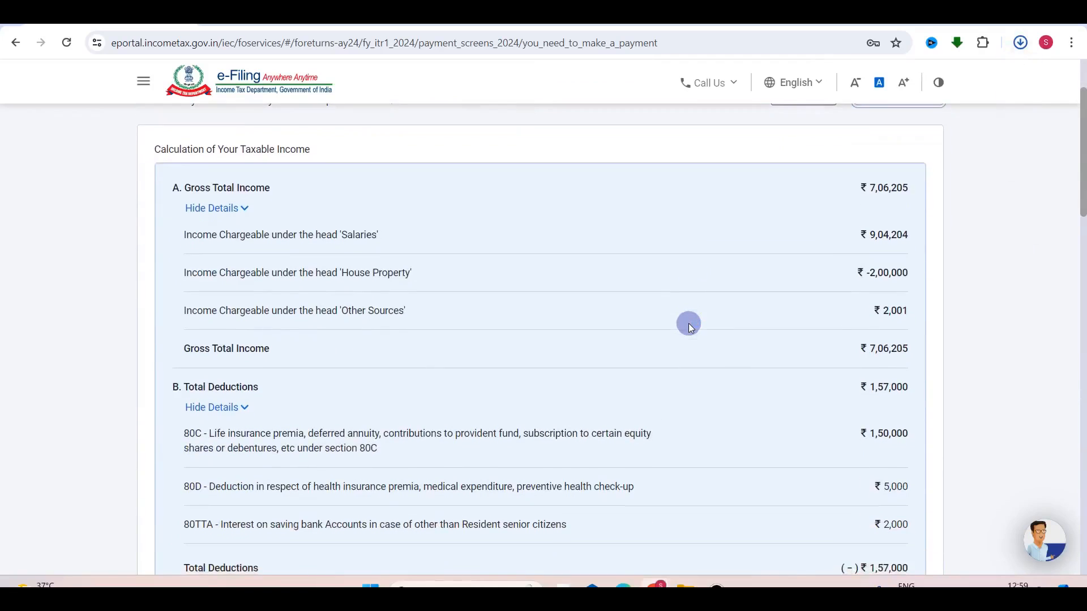
pyautogui.scroll(-3, 725, 273)
pyautogui.scroll(4, 726, 273)
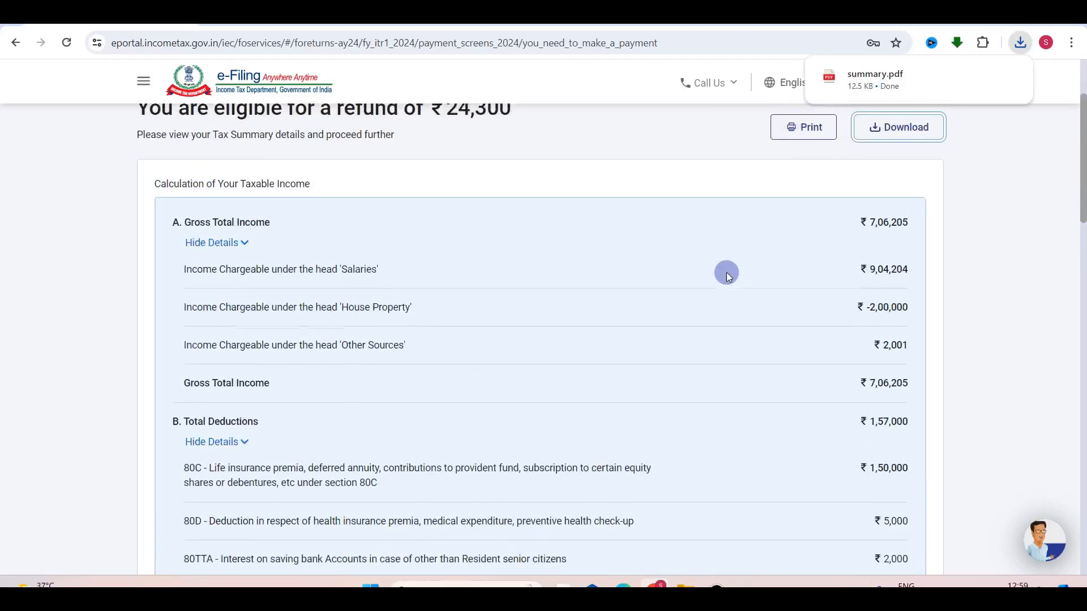
pyautogui.scroll(-10, 655, 405)
pyautogui.scroll(-12, 655, 405)
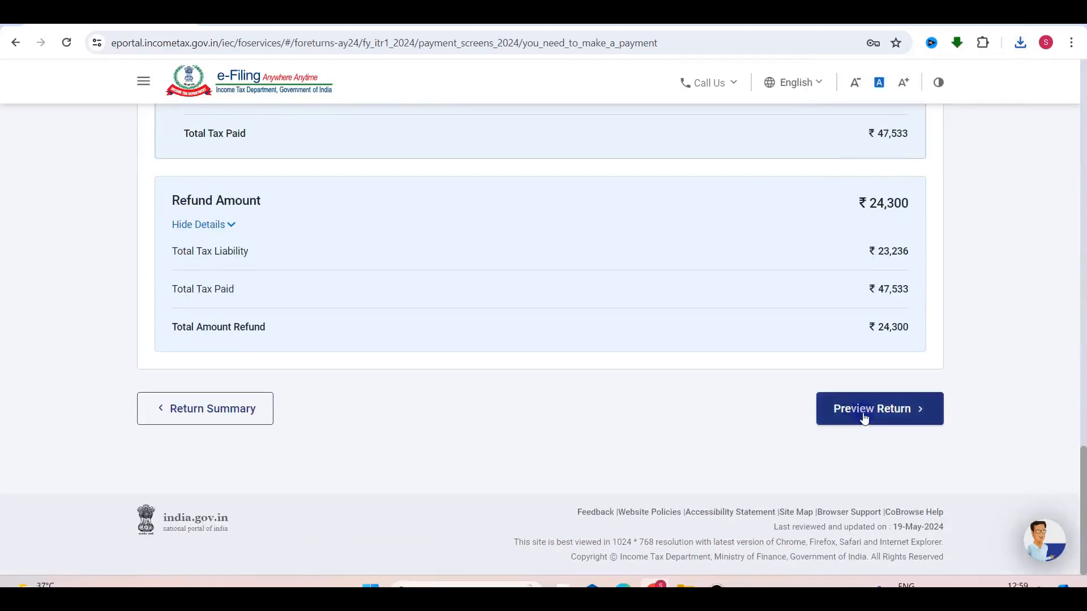
pyautogui.click(864, 410)
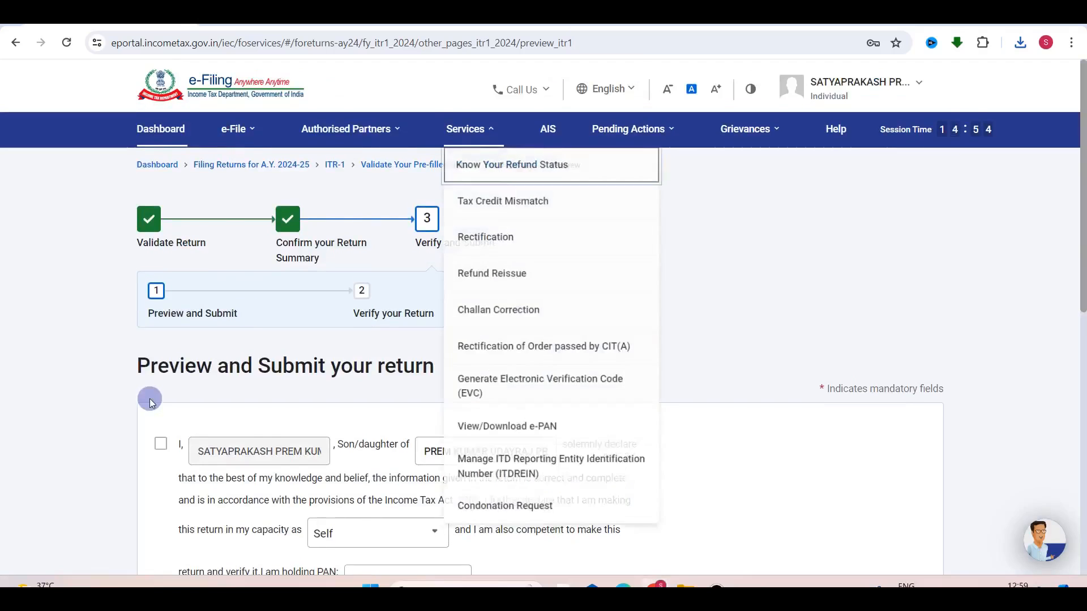
# Accept the declaration for the return in the Self capacity and proceed to the preview.
pyautogui.click(166, 445)
pyautogui.scroll(-10, 474, 449)
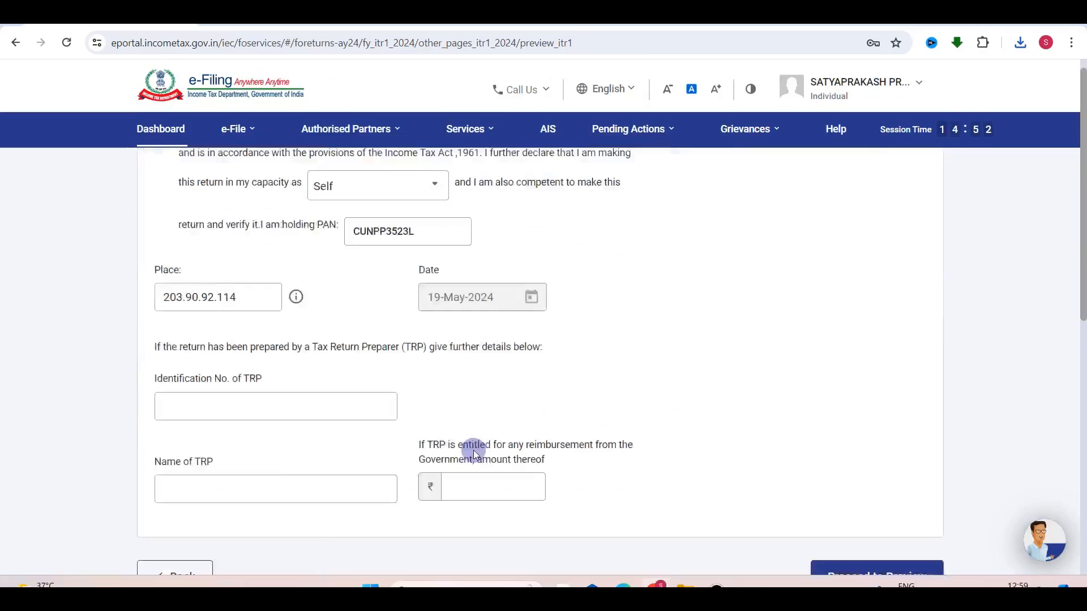
pyautogui.click(859, 390)
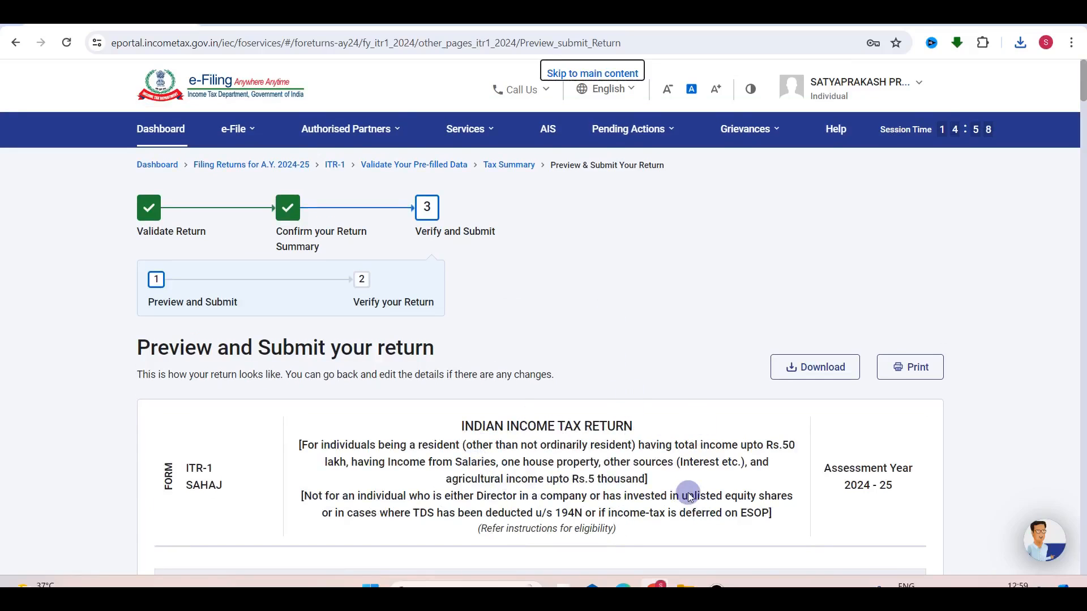
# Review the full ITR-1 preview through to the verification section and proceed to validation.
pyautogui.scroll(-20, 688, 493)
pyautogui.scroll(-20, 688, 493)
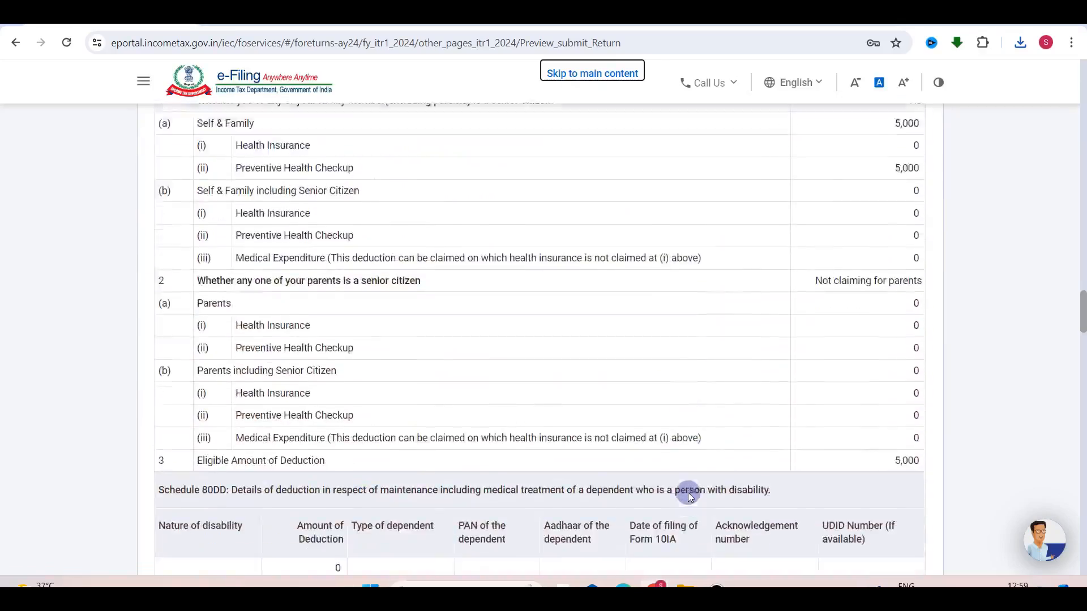
pyautogui.scroll(-20, 688, 493)
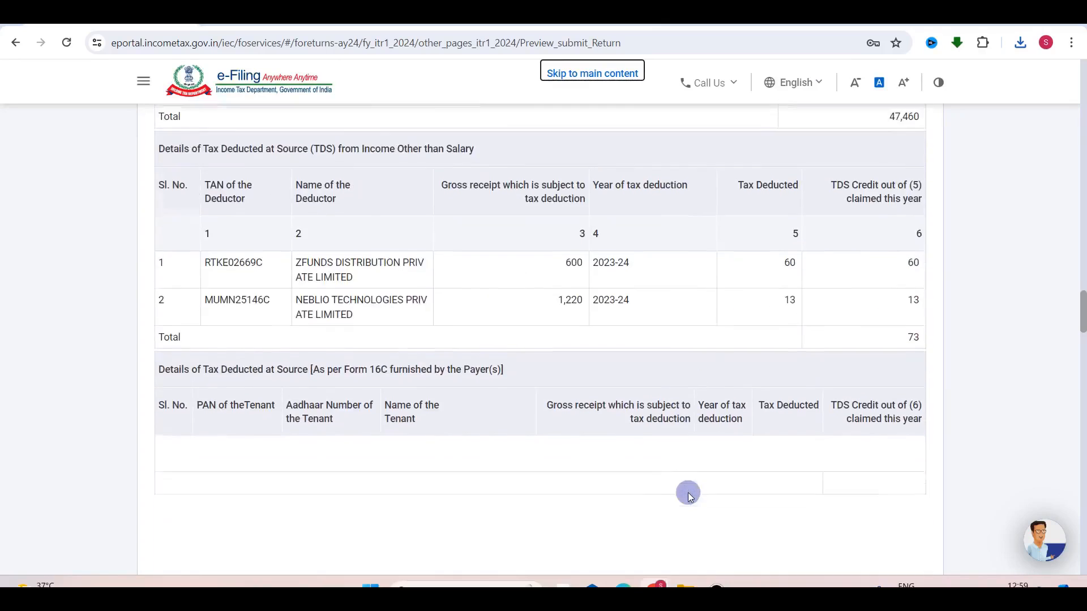
pyautogui.scroll(-10, 688, 492)
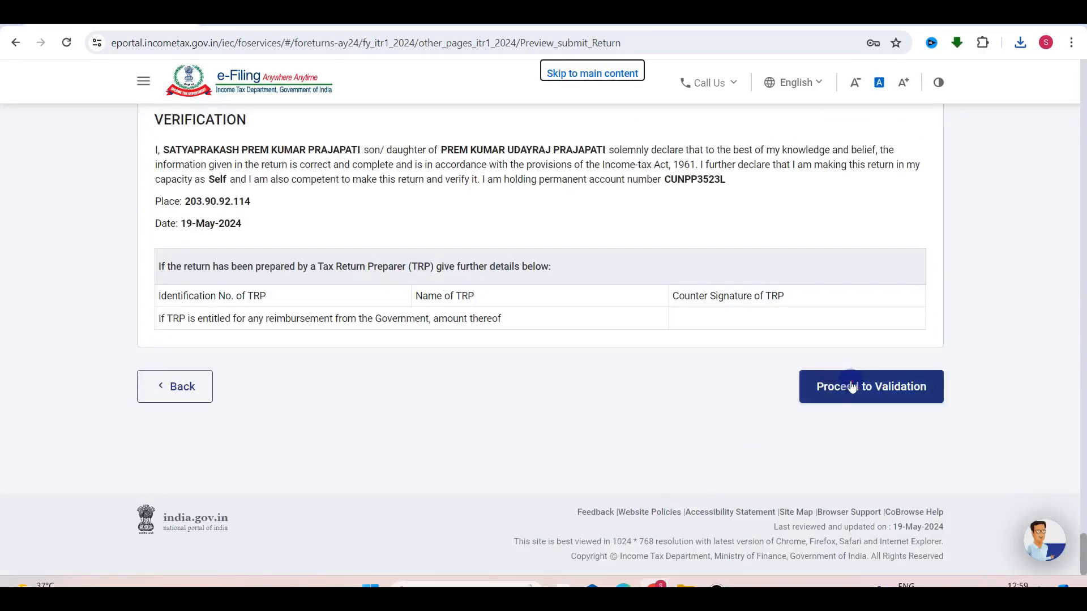
pyautogui.click(852, 387)
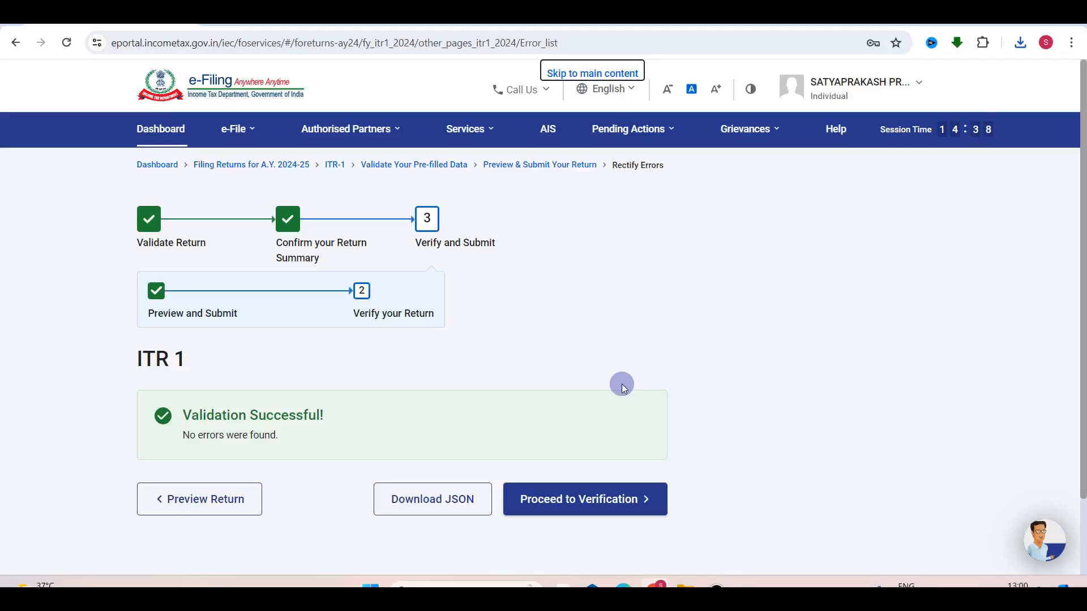
# Re-examine Form 16's 115BAC(1A) opt-out row, Part B salary details and Part A tax tables, and return to the ITR-1 validation page.
pyautogui.hotkey('alt', 'Tab')
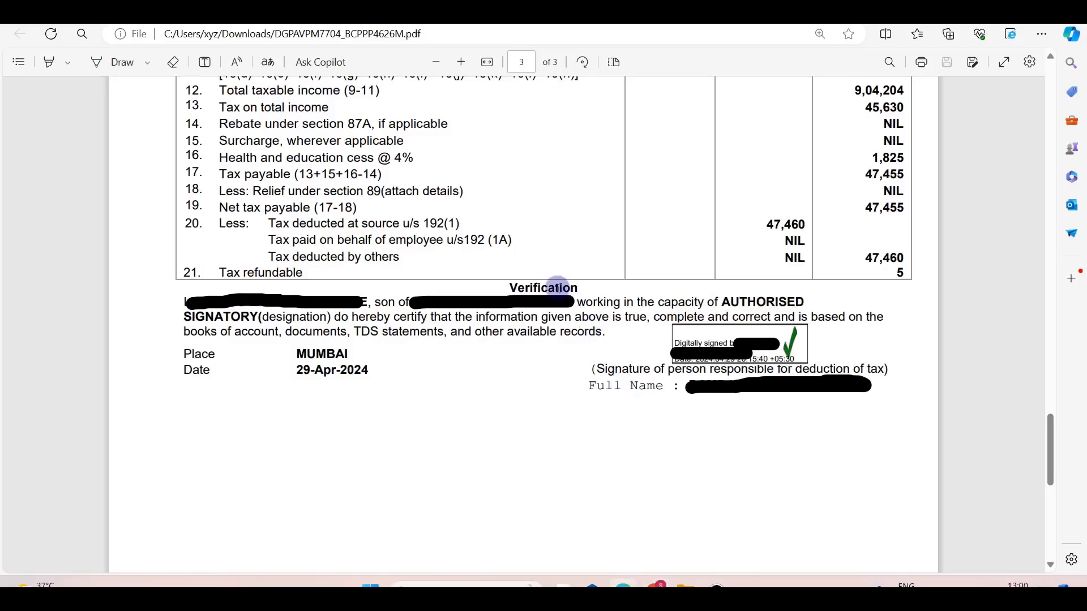
pyautogui.scroll(2, 557, 288)
pyautogui.scroll(20, 558, 288)
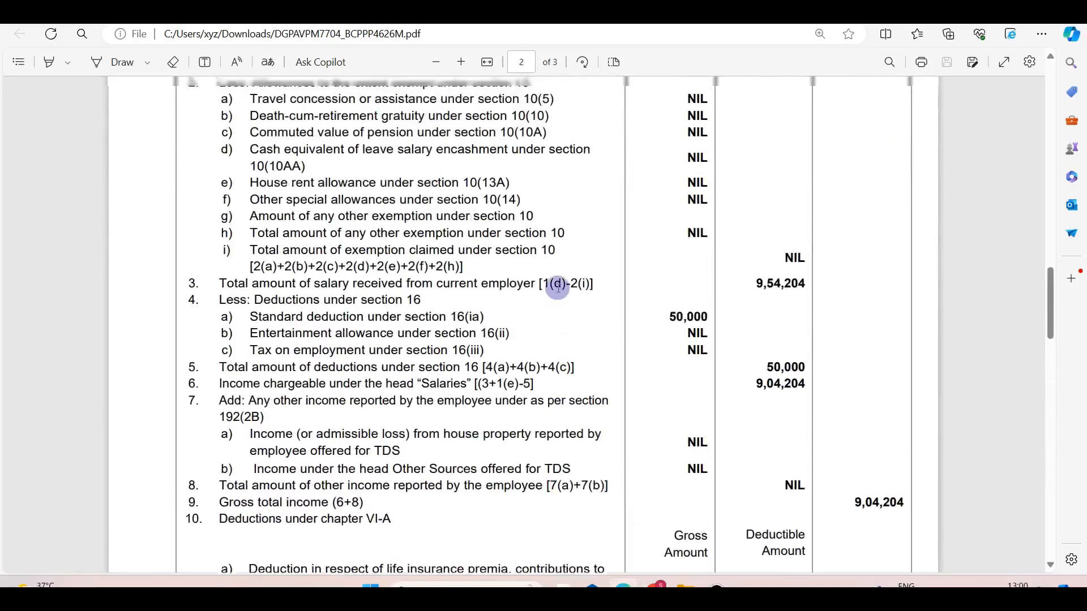
pyautogui.scroll(1, 576, 282)
pyautogui.moveTo(481, 179); pyautogui.dragTo(565, 180)
pyautogui.click(598, 312)
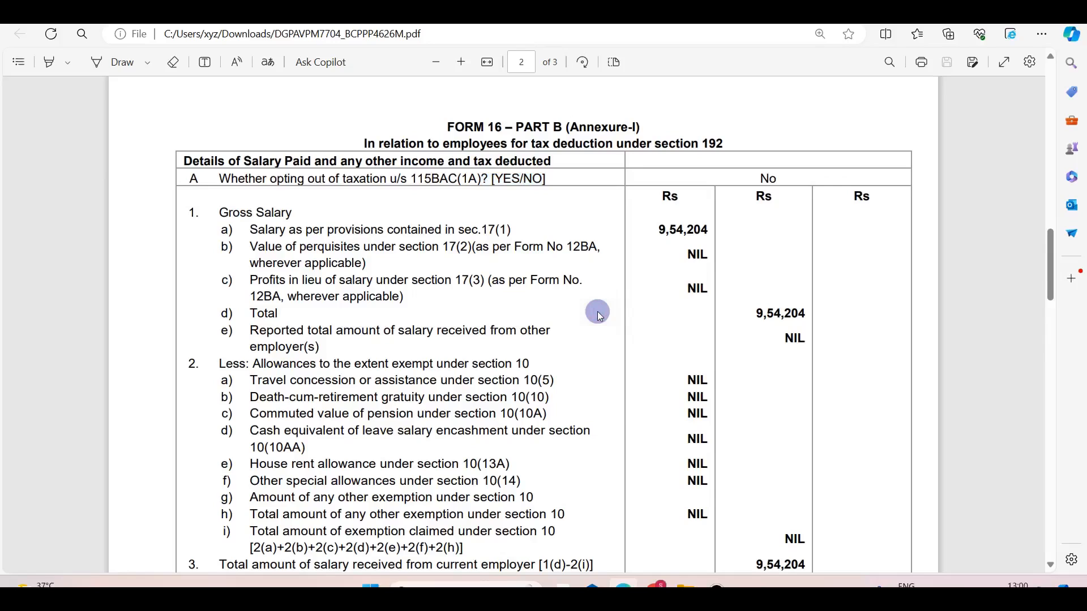
pyautogui.scroll(5, 597, 311)
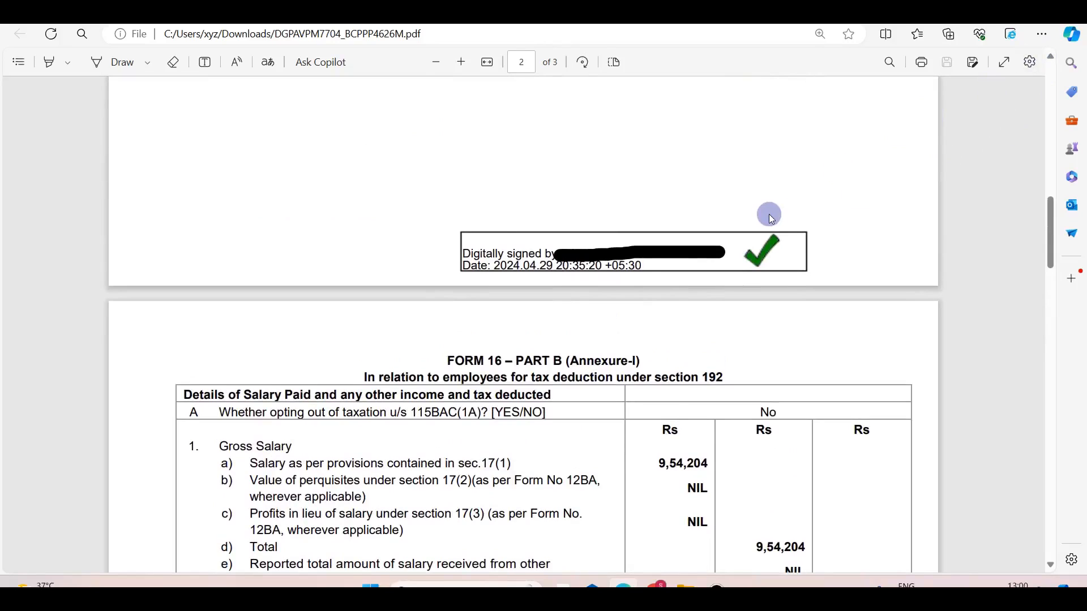
pyautogui.scroll(20, 769, 217)
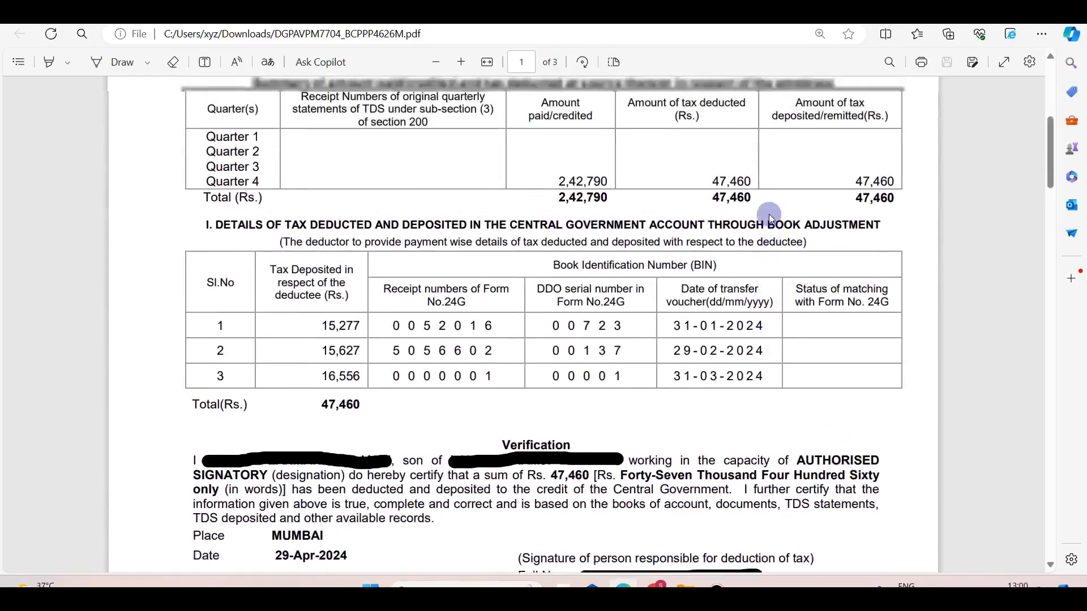
pyautogui.scroll(3, 770, 218)
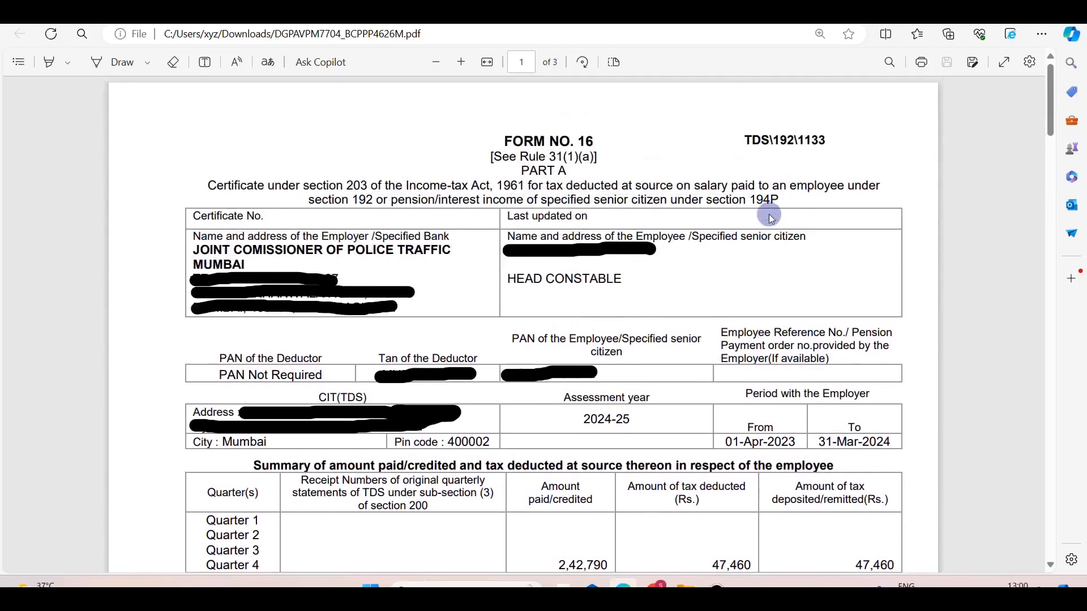
pyautogui.hotkey('alt', 'Tab')
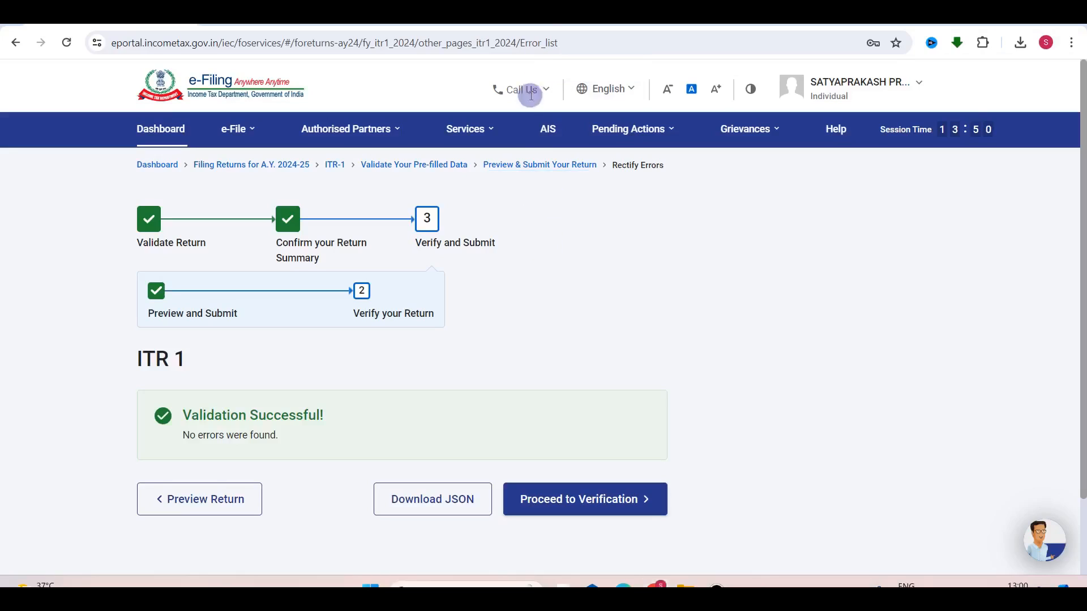
pyautogui.press('Tab')
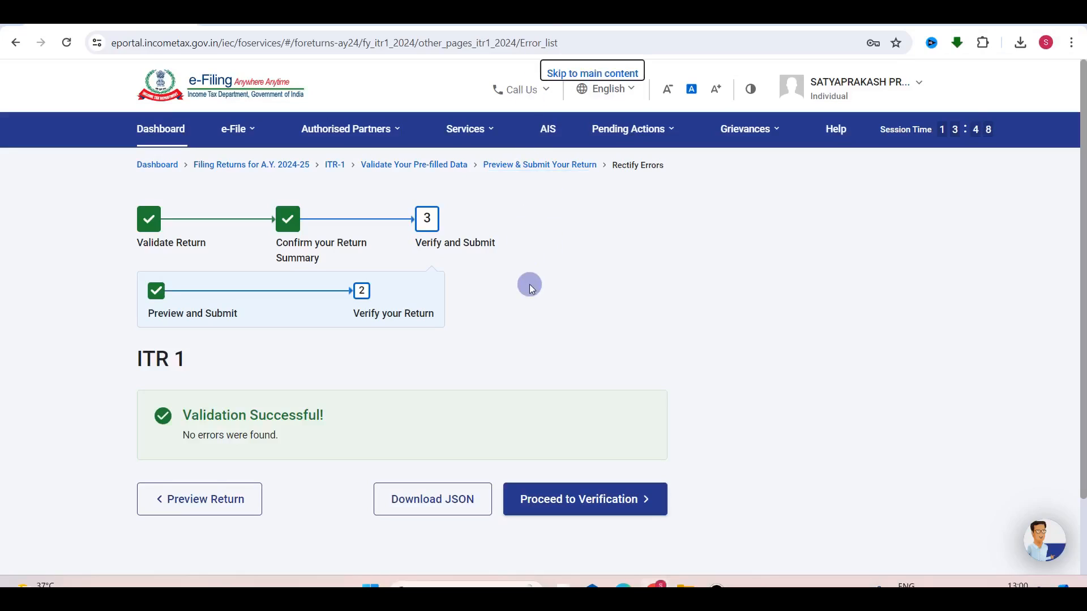